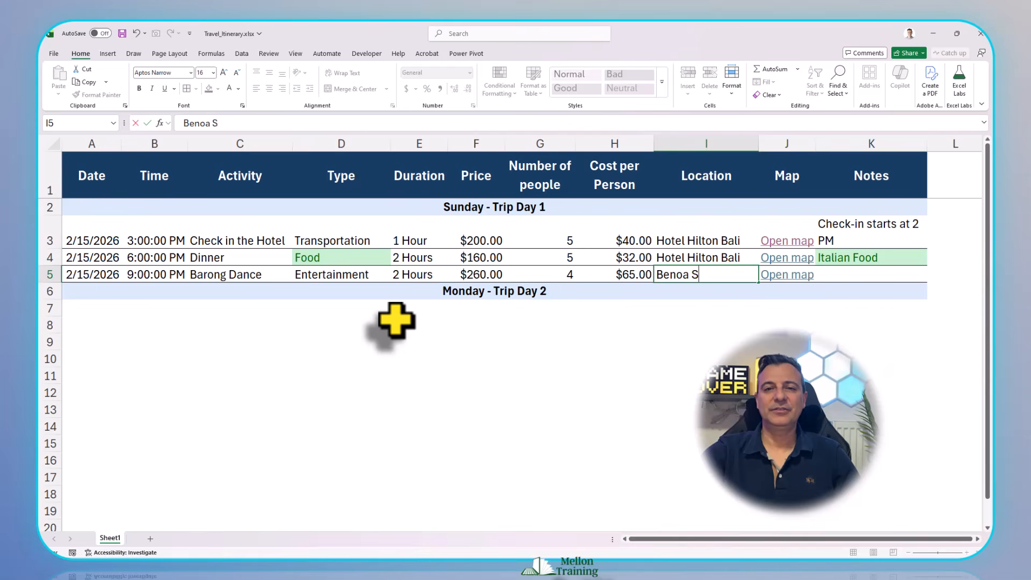
Complete the Barong Dance location in I5 as Benoa South Kuta and open its map link to view the area
key("Tab")
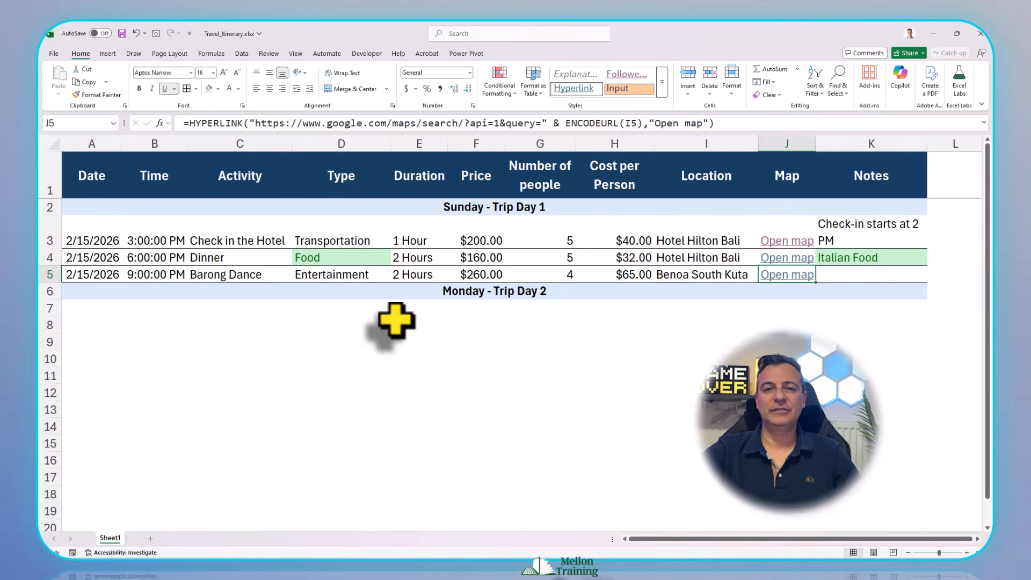
left_click(786, 275)
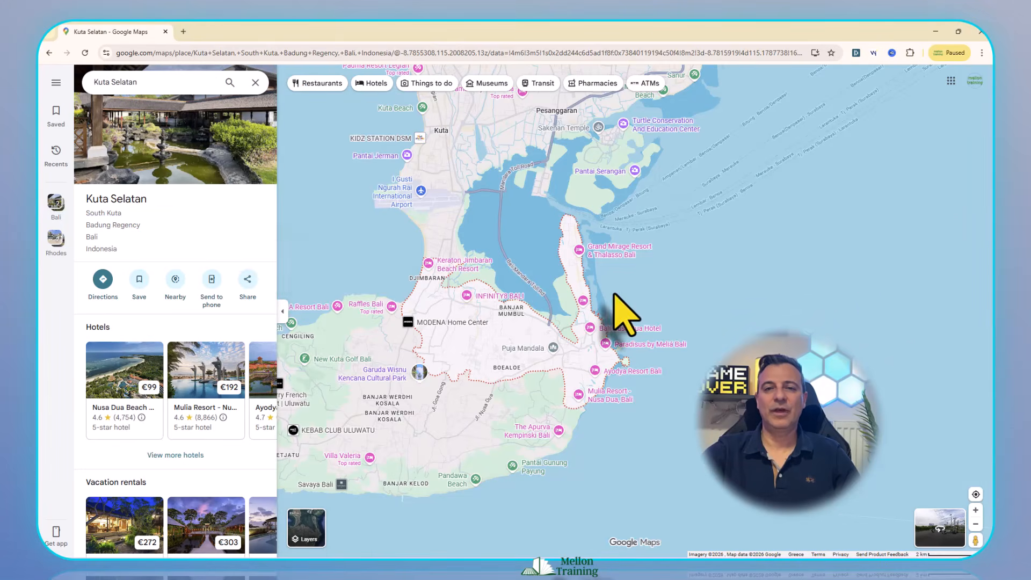
scroll(621, 311, "up", 4)
type("15")
type(" min")
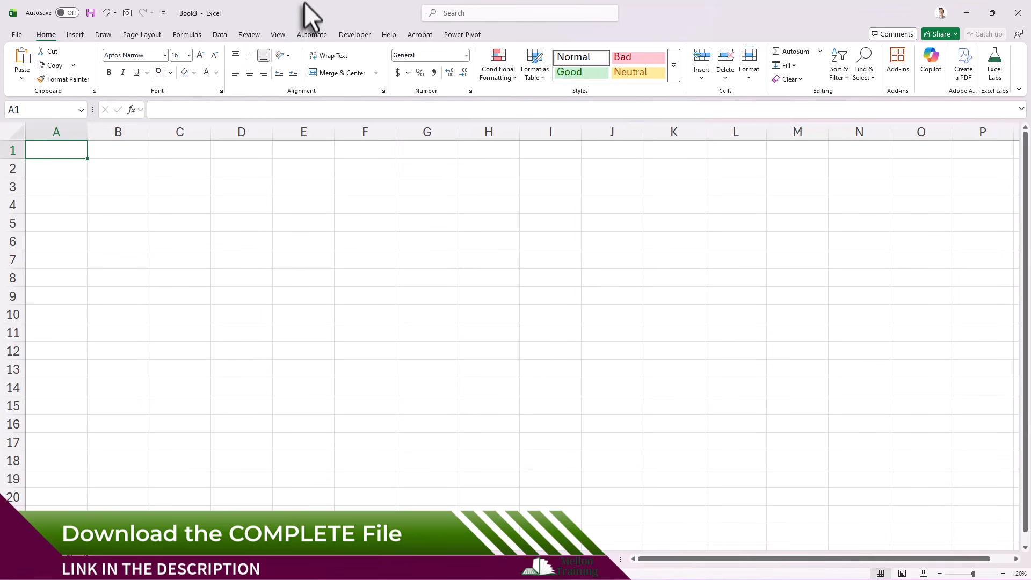
Enter the headers Date, Time, Activity, Duration and Price in cells A1 to E1 of the blank sheet
type("Date")
key("Tab")
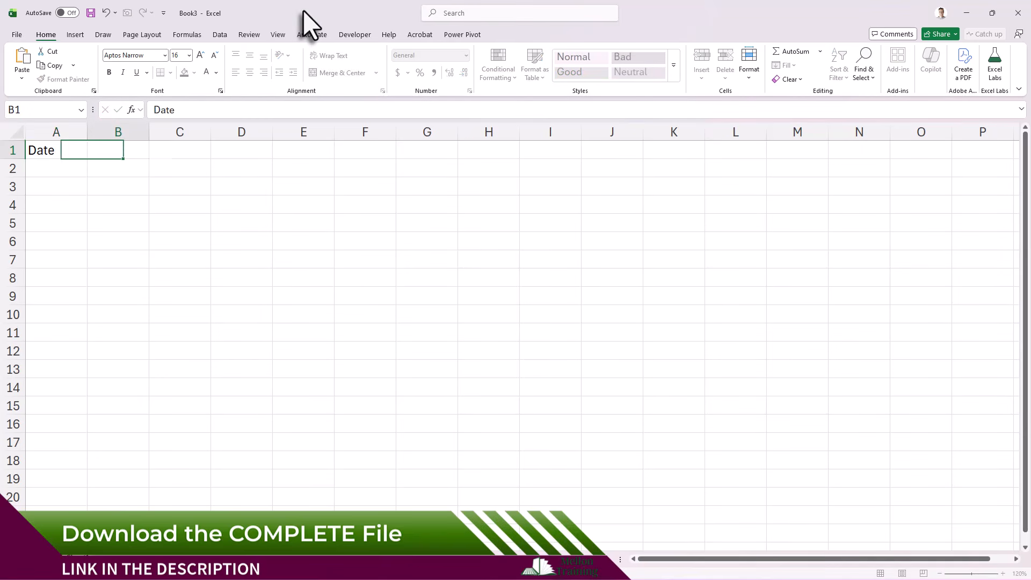
type("Time")
key("Tab")
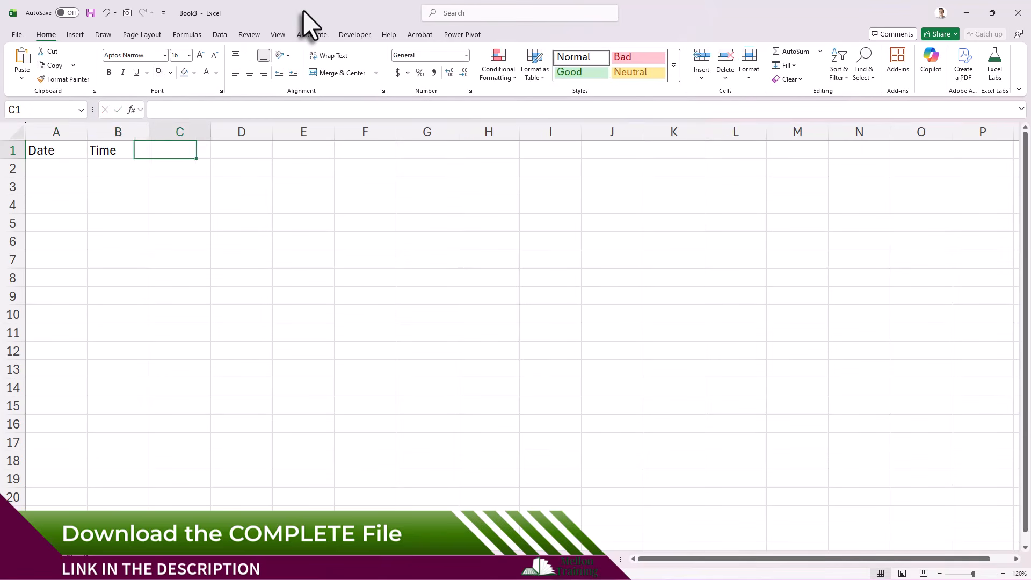
type("Activ")
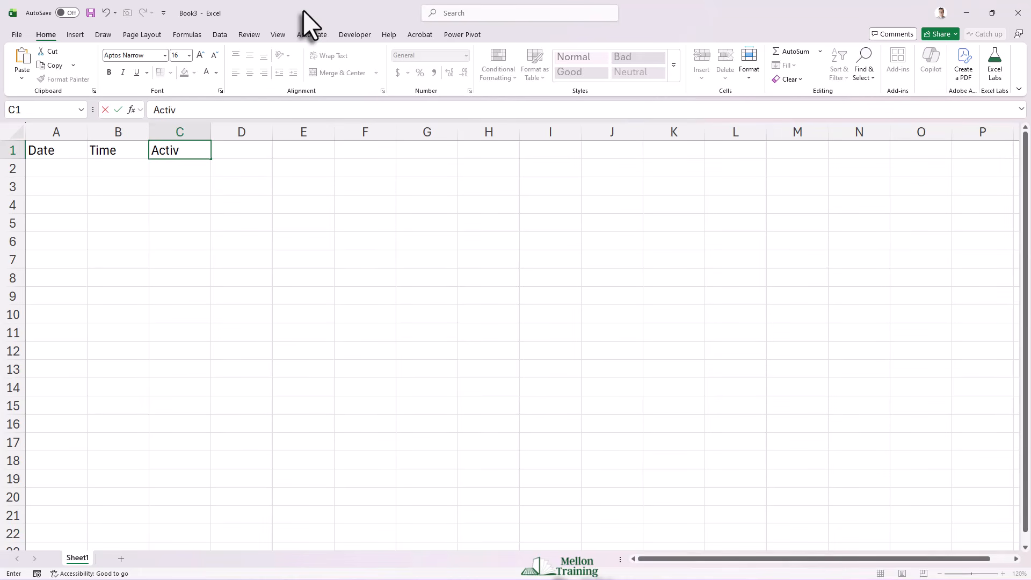
type("ity")
key("Tab")
type("Durati")
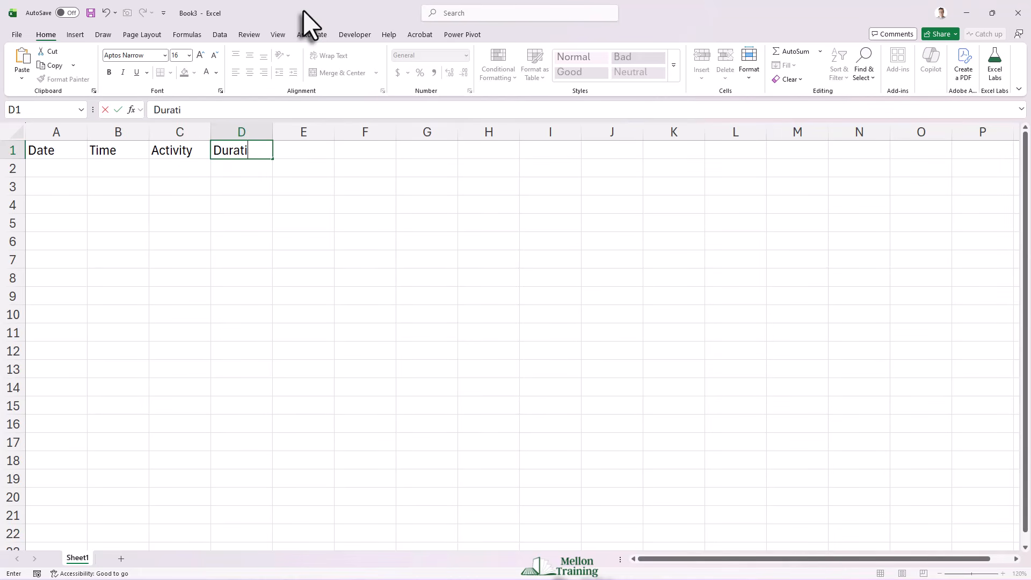
type("on")
key("Tab")
type("Price")
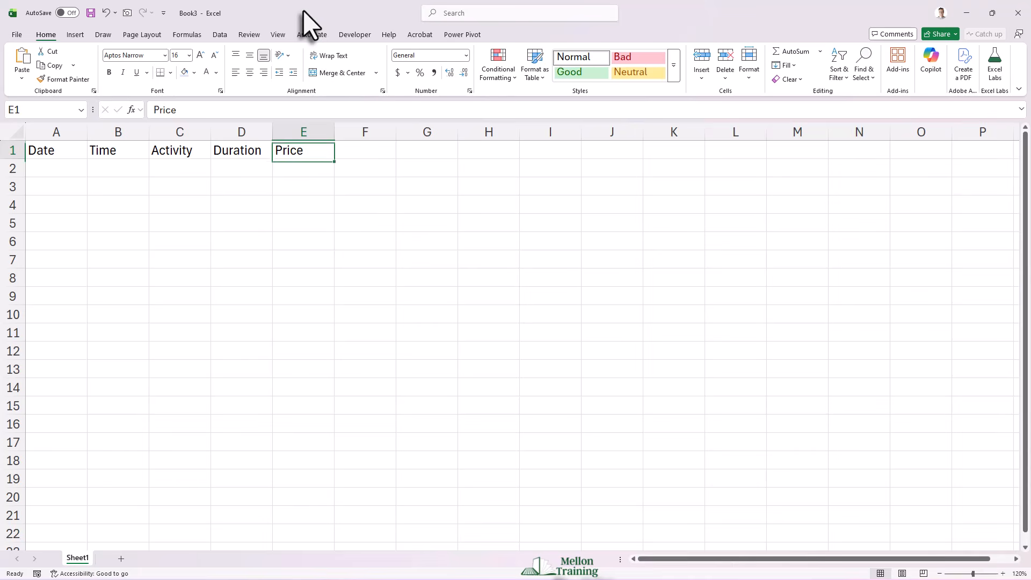
key("Tab")
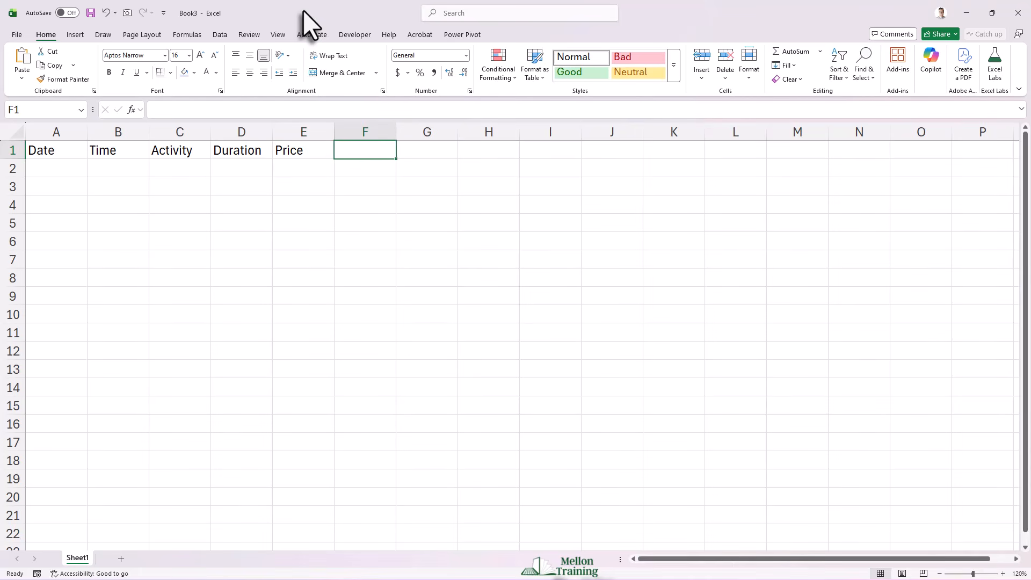
Add the headers Number of People in F1 and Cost per Person in G1
type("N")
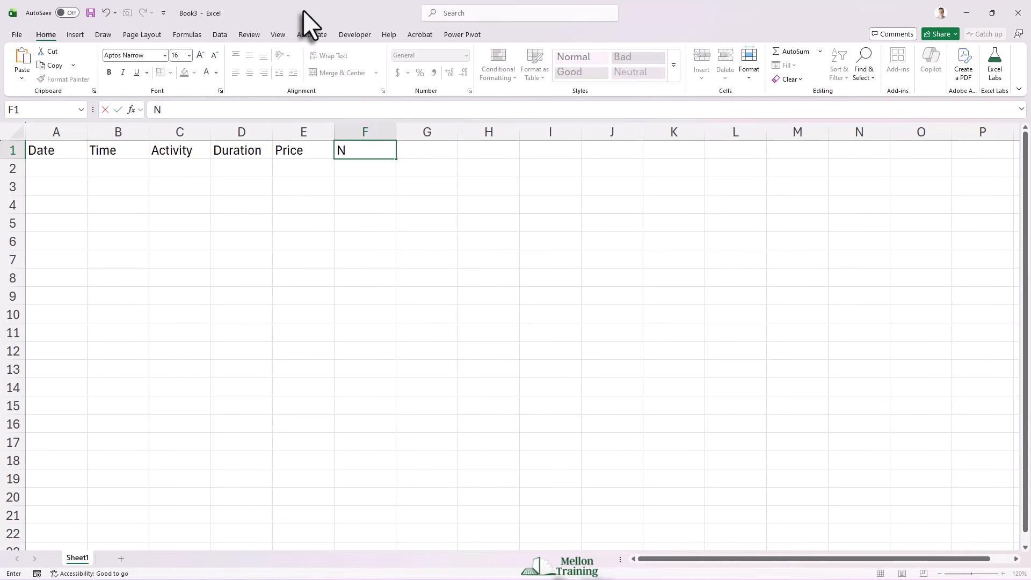
type("umber of People")
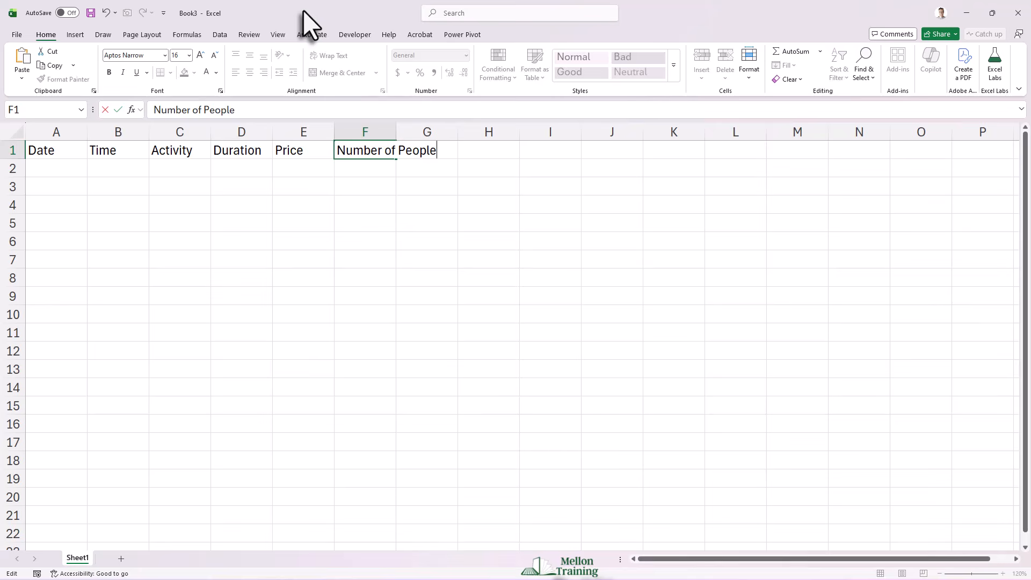
key("Return")
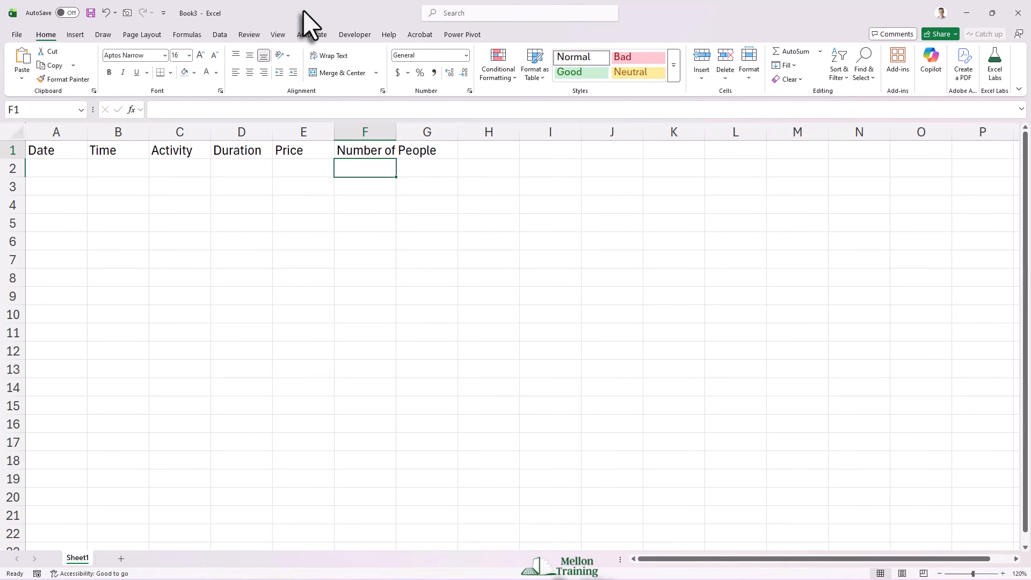
key("Up")
key("Right")
type("C")
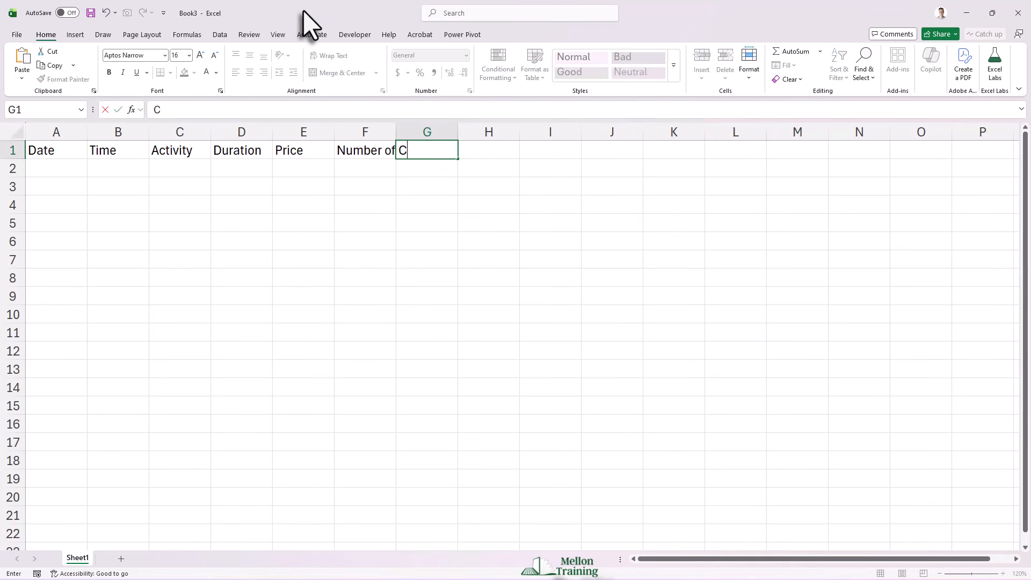
type("ost per Person")
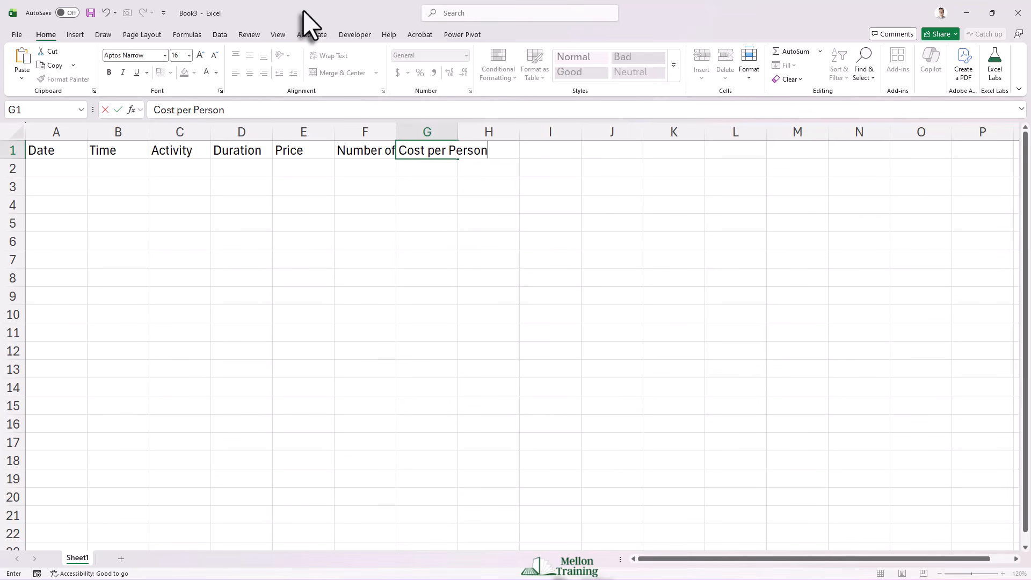
key("Tab")
Add the headers Location, Map and Notes in cells H1 to J1
type("Location")
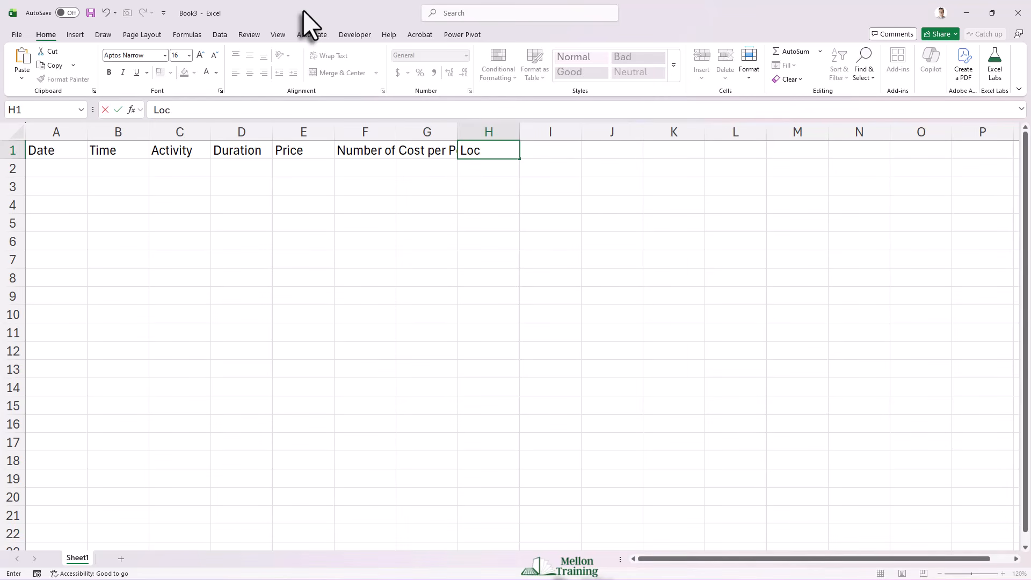
key("Tab")
type("Map")
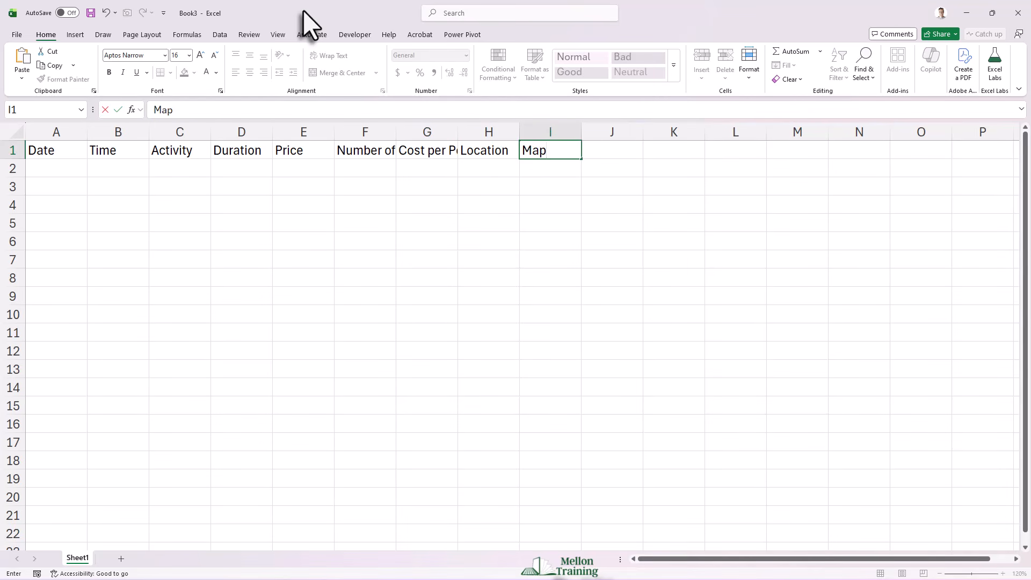
key("Tab")
type("Notes")
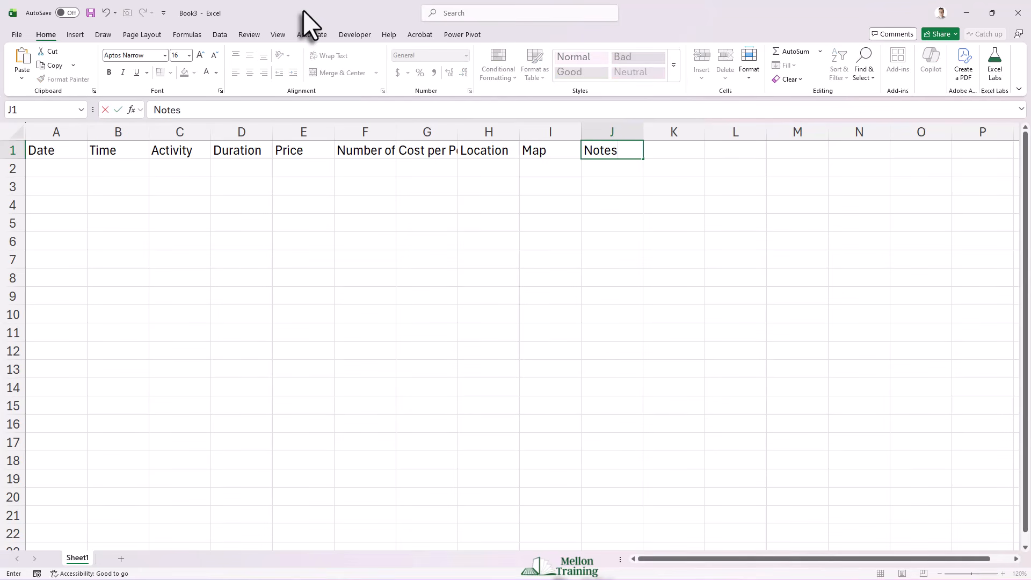
key("Tab")
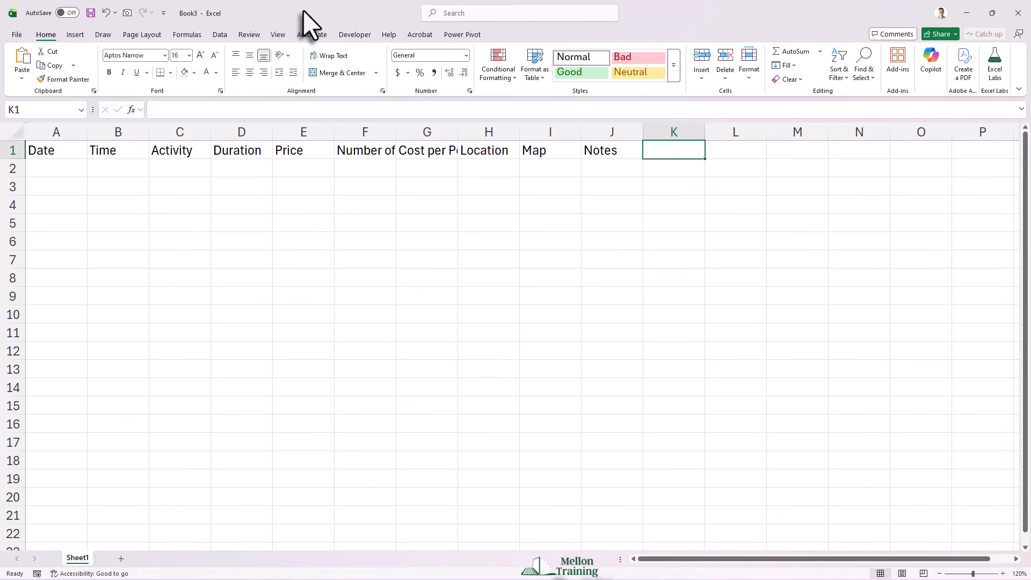
Autofit the Number of People and Cost per Person columns and widen the Location, Notes and Activity columns slightly
double_click(396, 132)
double_click(501, 131)
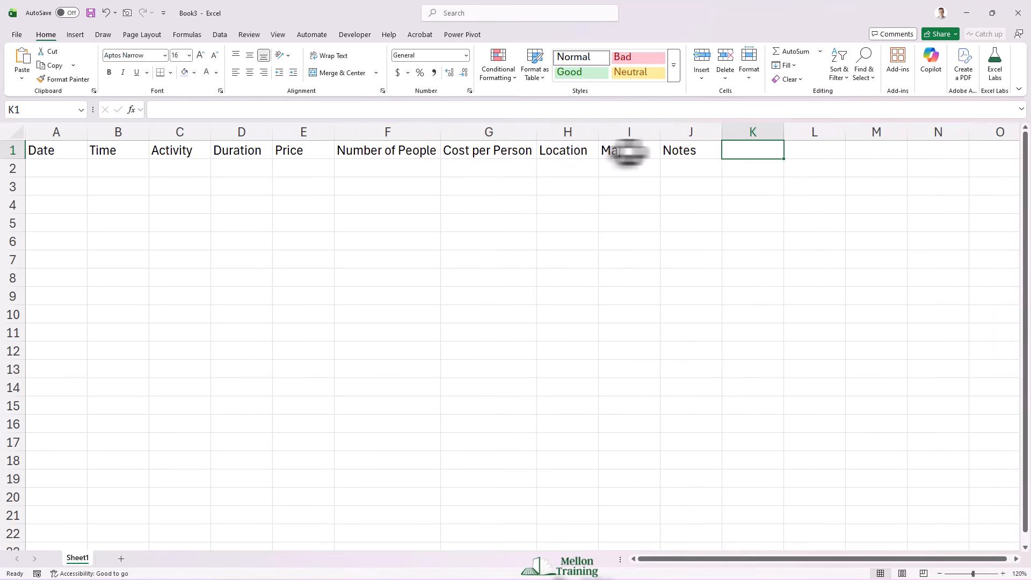
left_click_drag(598, 132, 607, 131)
left_click_drag(732, 131, 757, 131)
left_click_drag(210, 131, 227, 132)
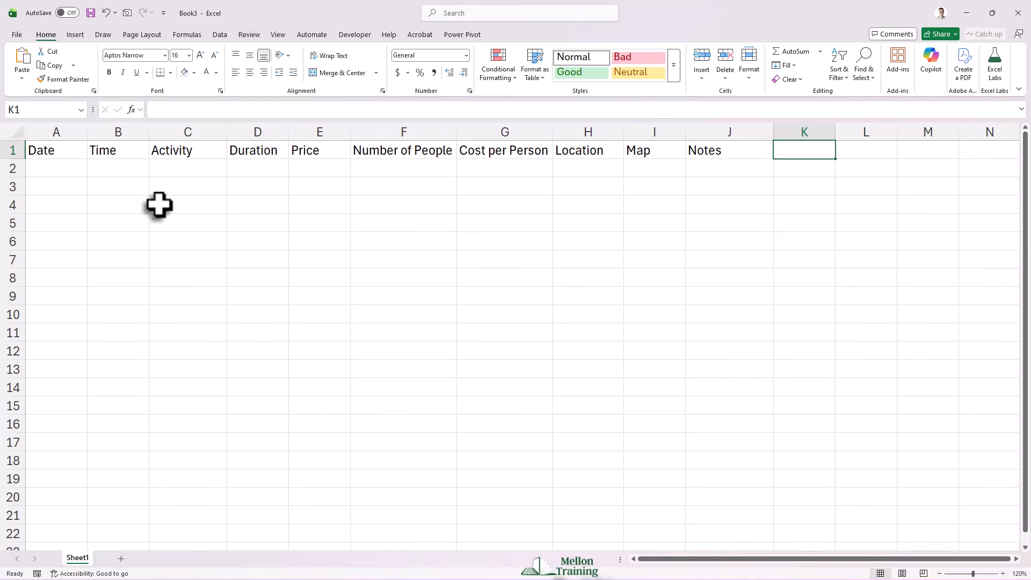
Make headers A1:J1 bold, centered horizontally and vertically, at font size 18, and autofit the Number of People and Cost per Person columns
left_click_drag(58, 158, 736, 150)
left_click(109, 72)
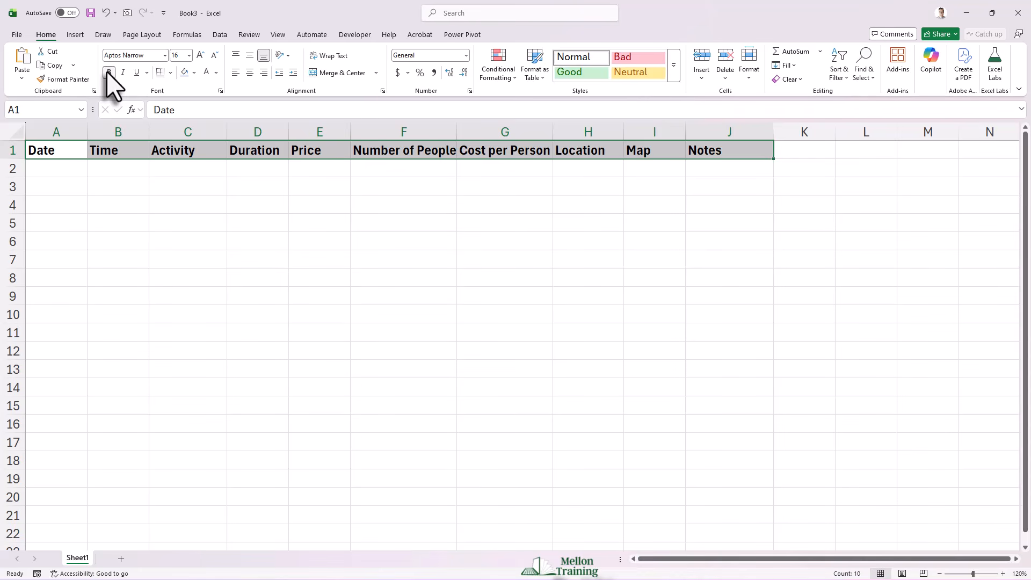
left_click(249, 73)
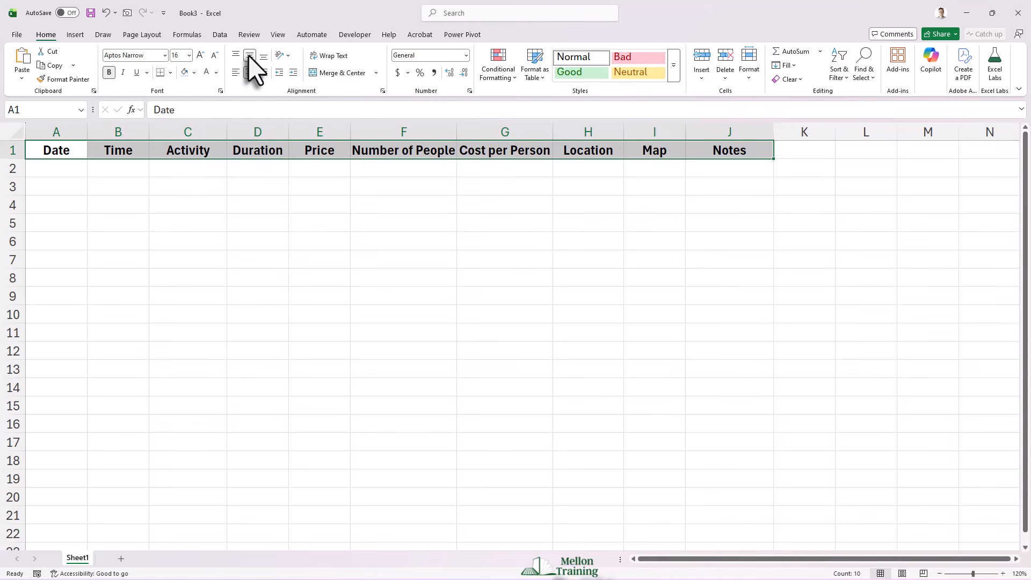
left_click(199, 56)
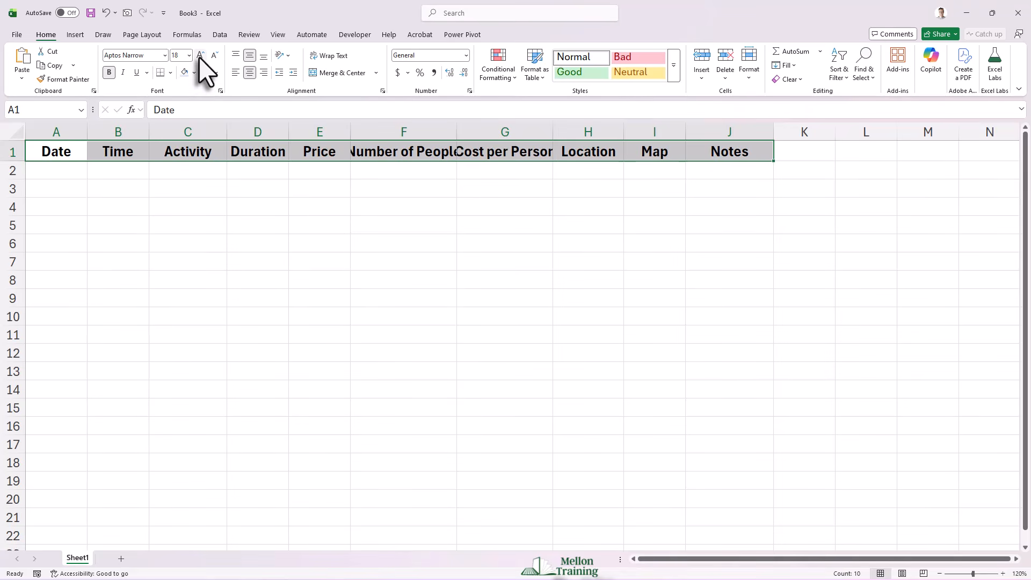
double_click(553, 132)
double_click(455, 132)
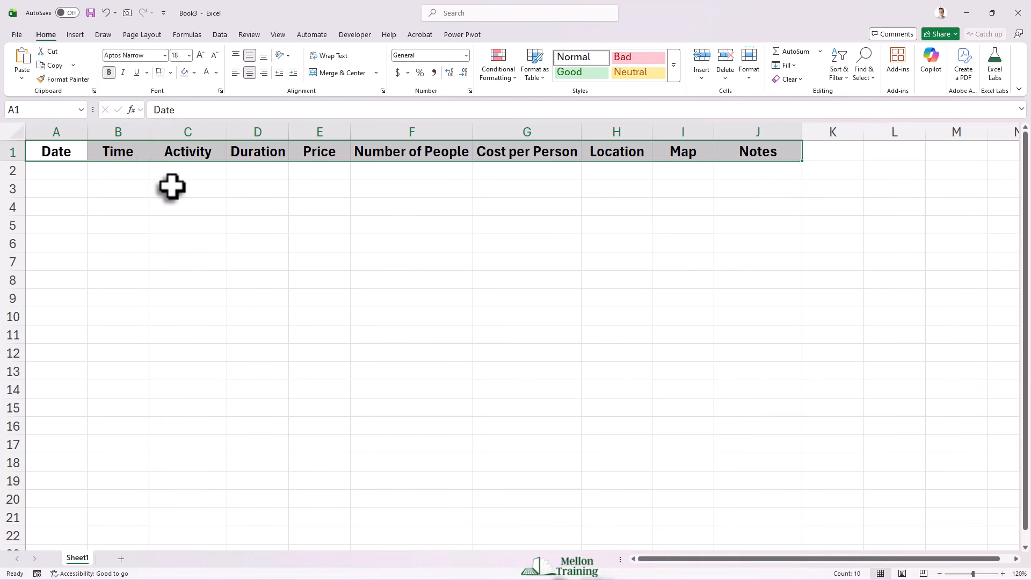
Fill the header cells A1:J1 with the darkest blue theme shade and make their text white
left_click(194, 73)
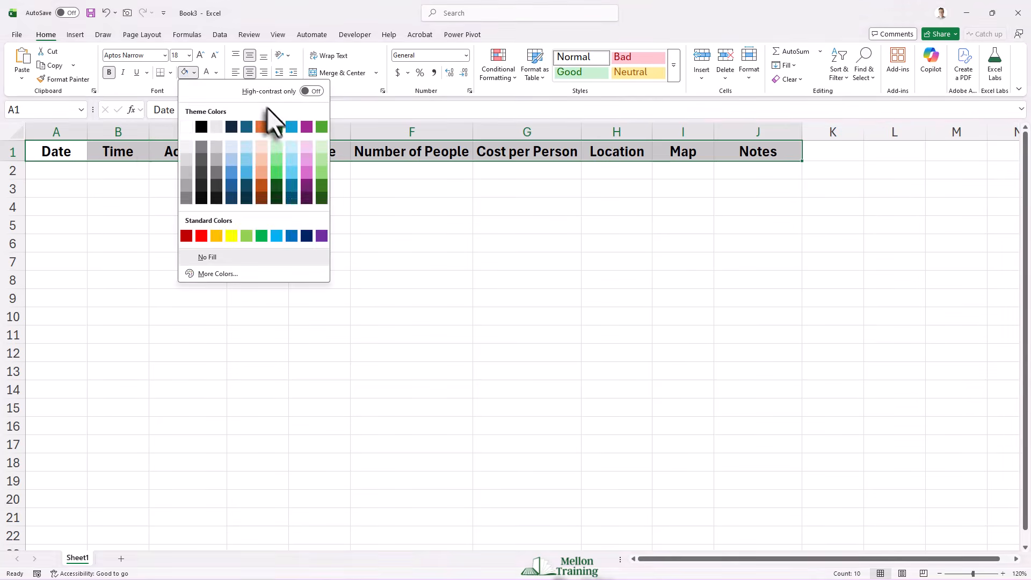
left_click(232, 198)
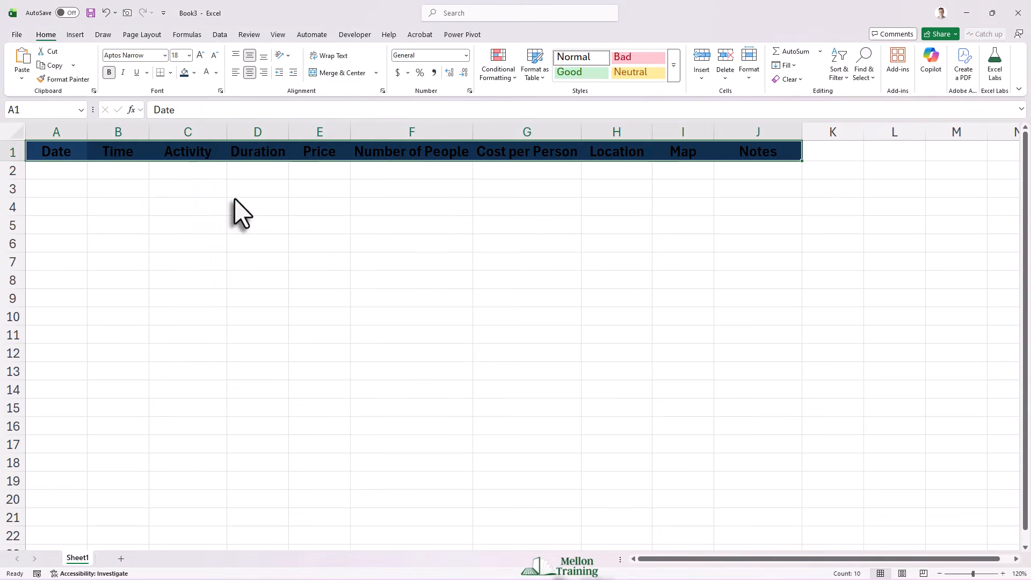
left_click(206, 71)
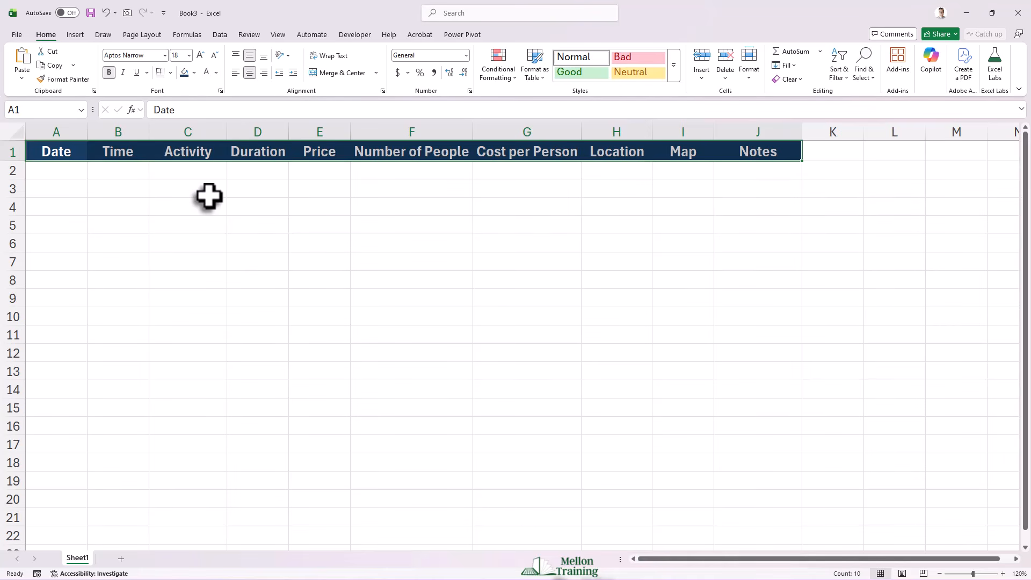
Enter the day heading "Sunday - Trip Day 1" in cell A2
left_click(78, 174)
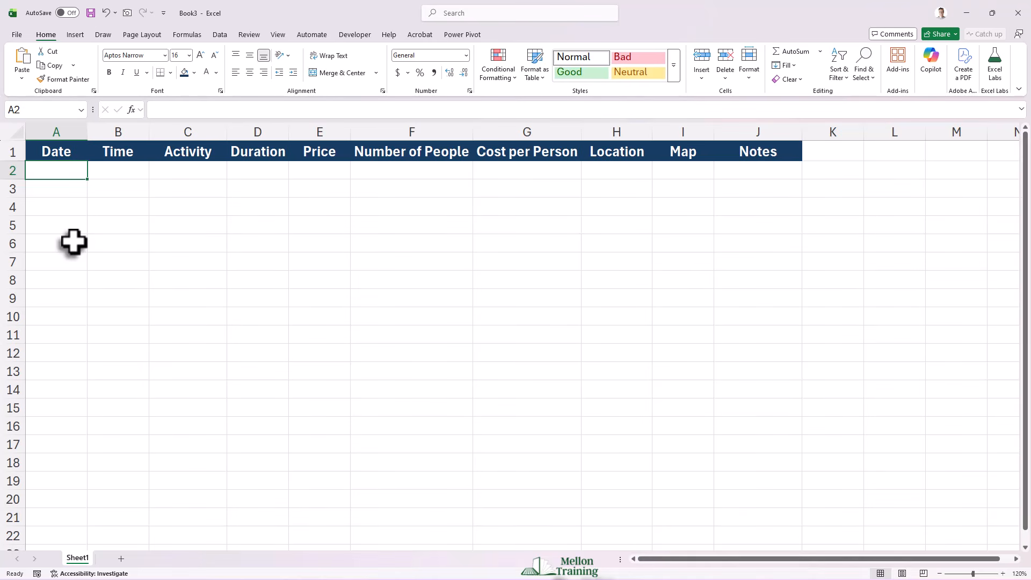
type("Sund")
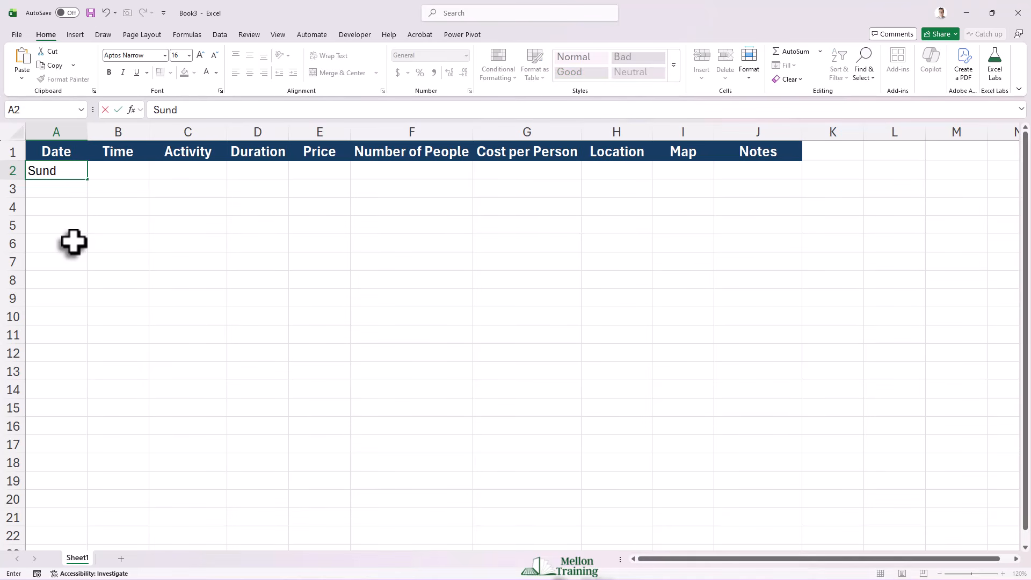
type("ay - Trip Day ")
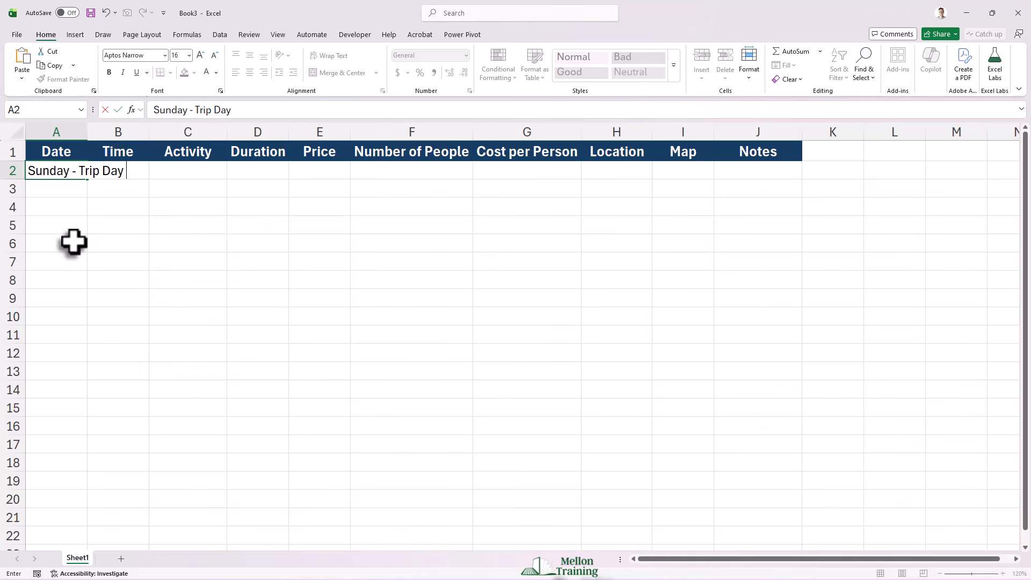
type("1")
key("Return")
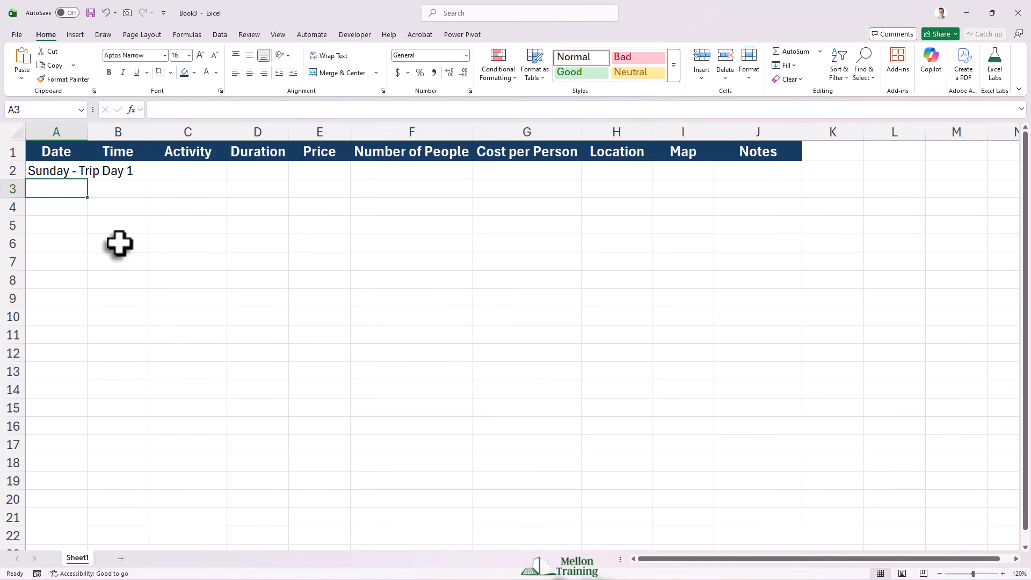
Merge and center the day heading across A2:J2 and make it bold, font size 18 and vertically centered
mouse_move(43, 173)
left_mouse_down()
mouse_move(295, 194)
mouse_move(763, 171)
left_mouse_up()
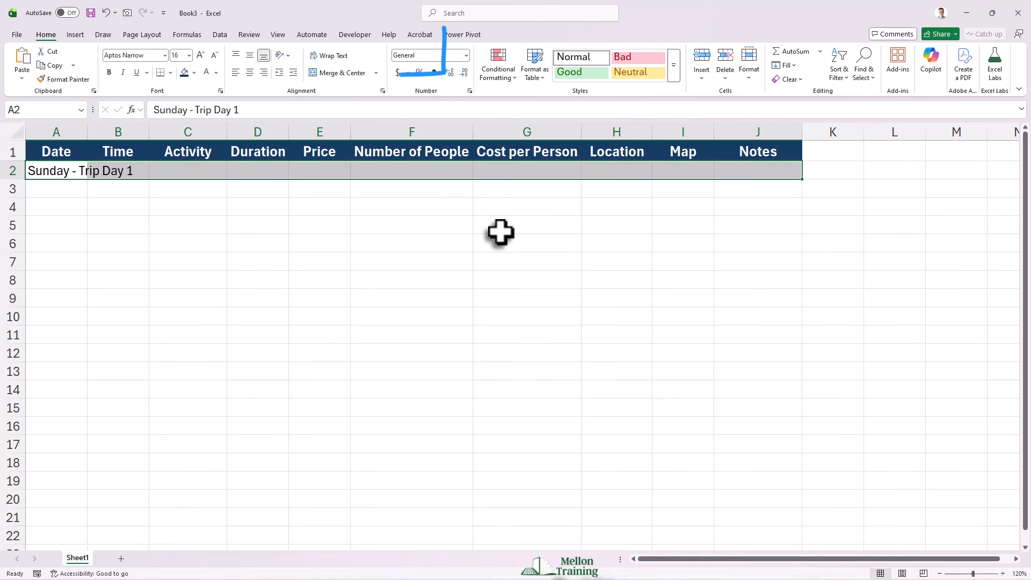
left_click(346, 71)
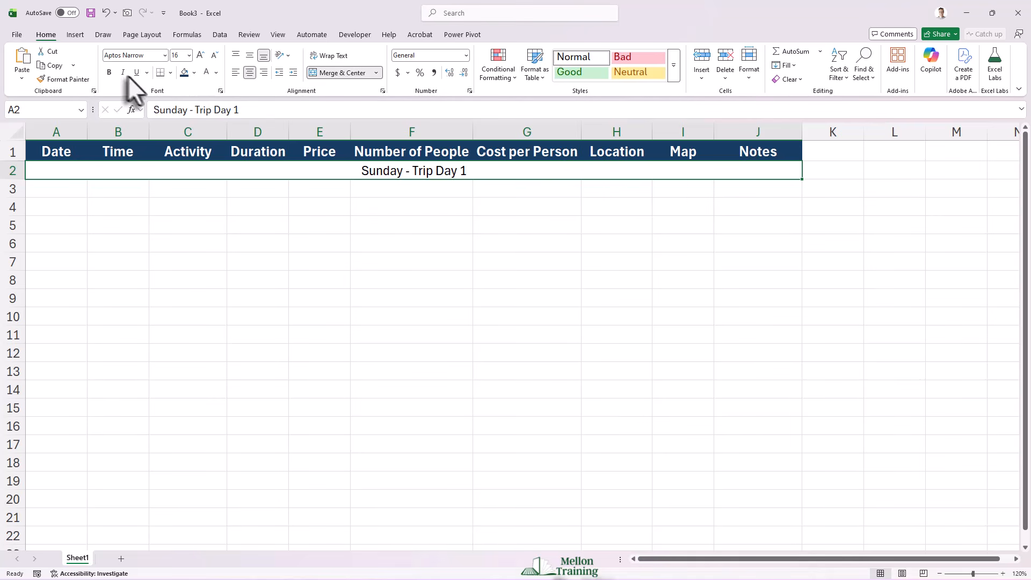
left_click(110, 70)
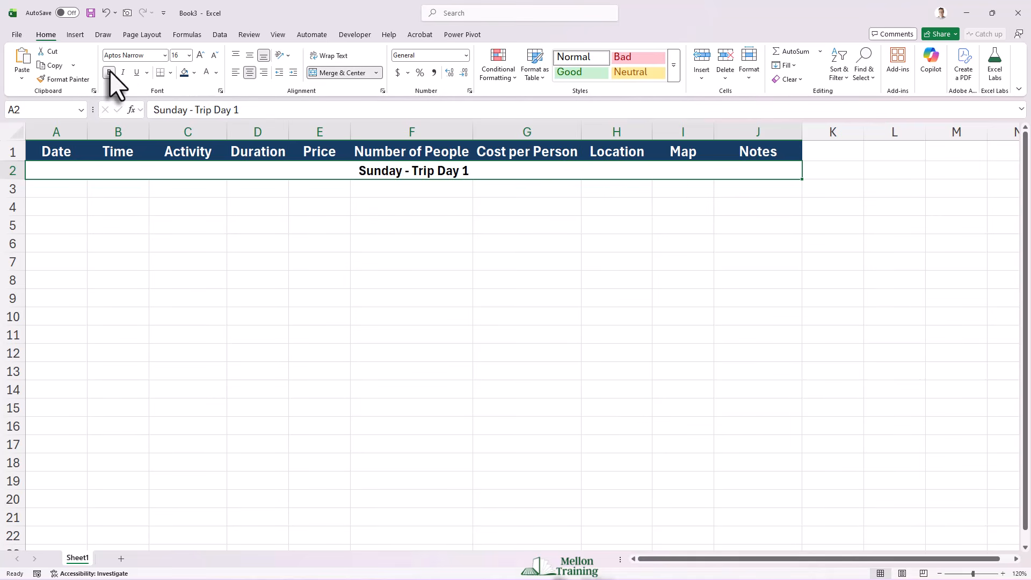
left_click(200, 56)
left_click(250, 59)
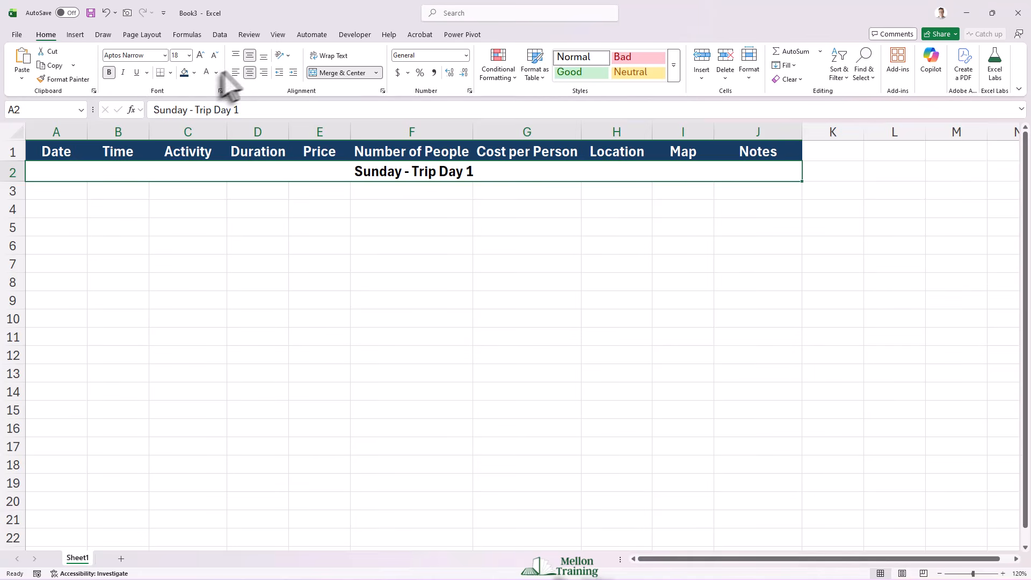
Fill the merged "Sunday - Trip Day 1" heading with the lightest dark-blue theme shade
left_click(194, 73)
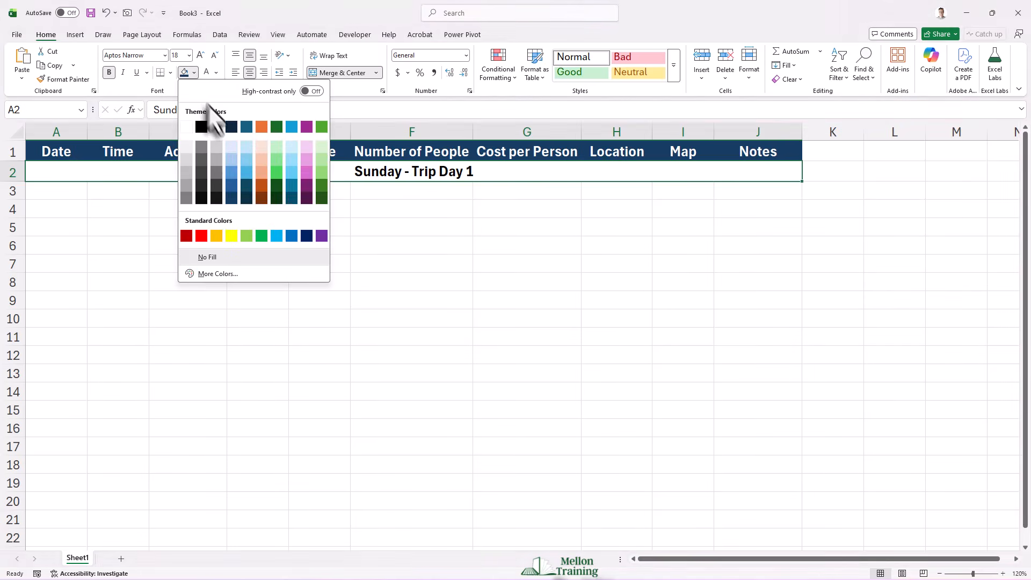
left_click(231, 147)
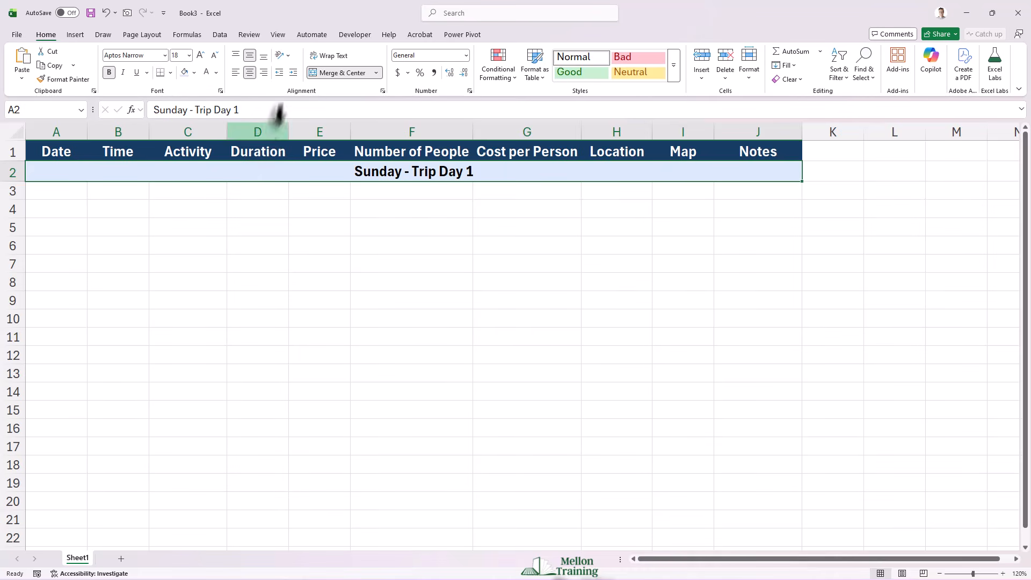
Freeze the top row and check that the headers stay in place while scrolling
left_click(285, 34)
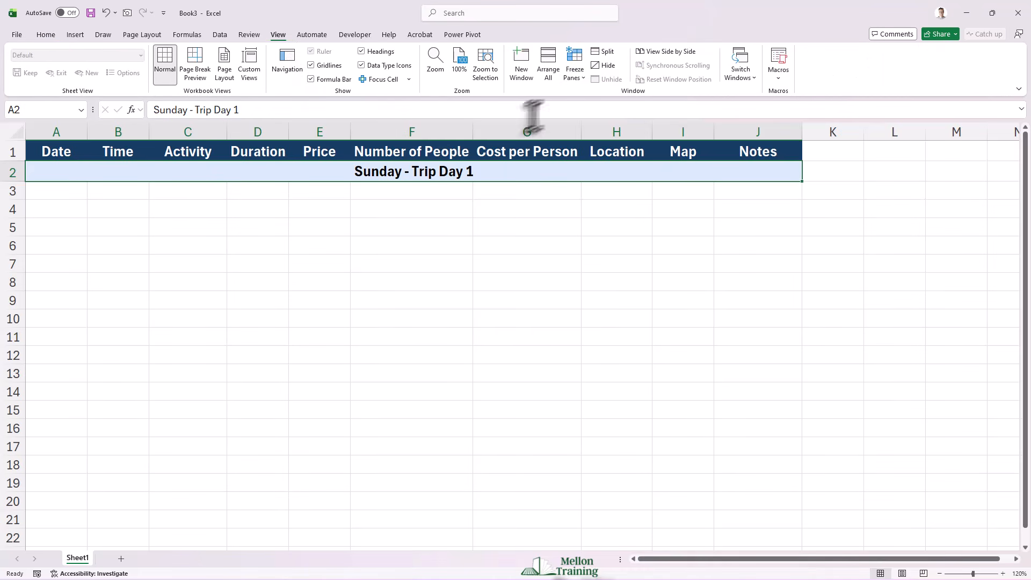
left_click(580, 79)
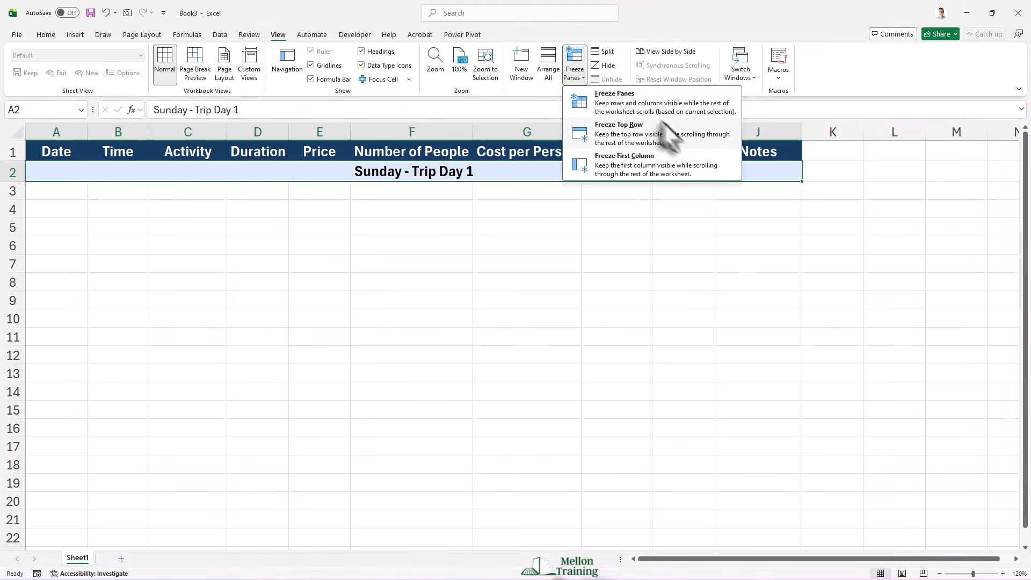
left_click(700, 136)
scroll(246, 231, "down", 9)
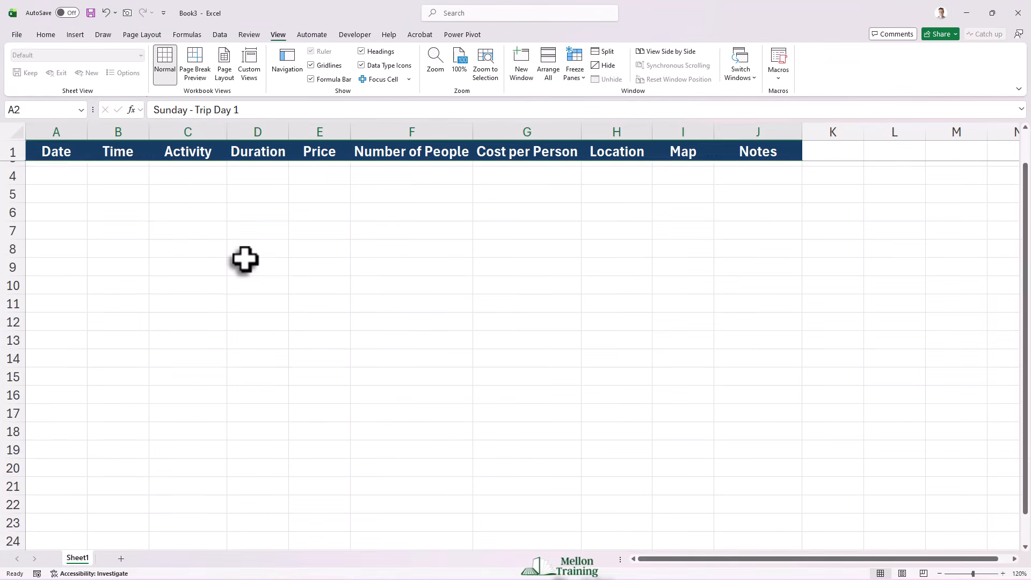
scroll(244, 265, "up", 9)
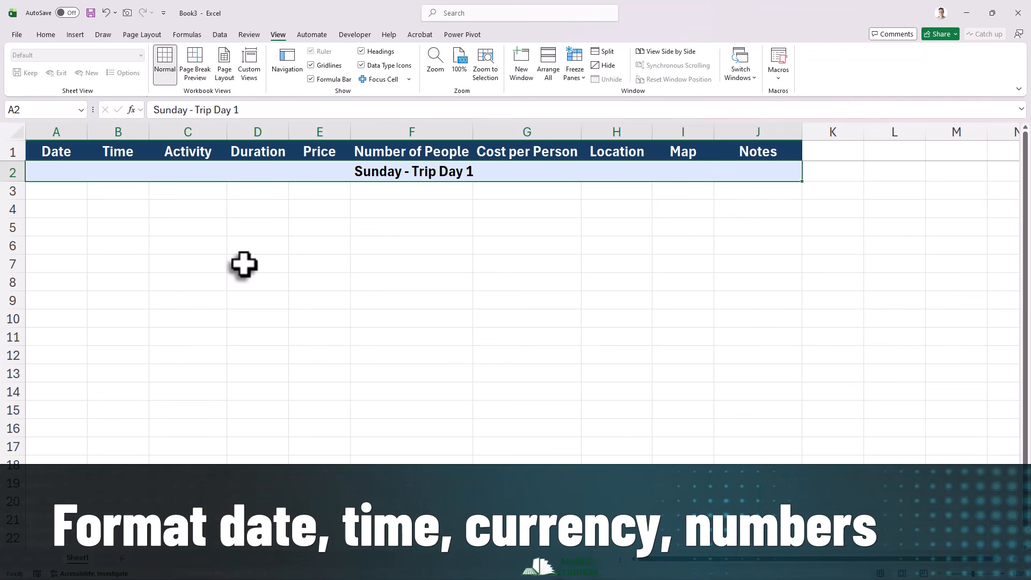
Format the Date column A as Short Date and the Time column B as Time
left_click(60, 132)
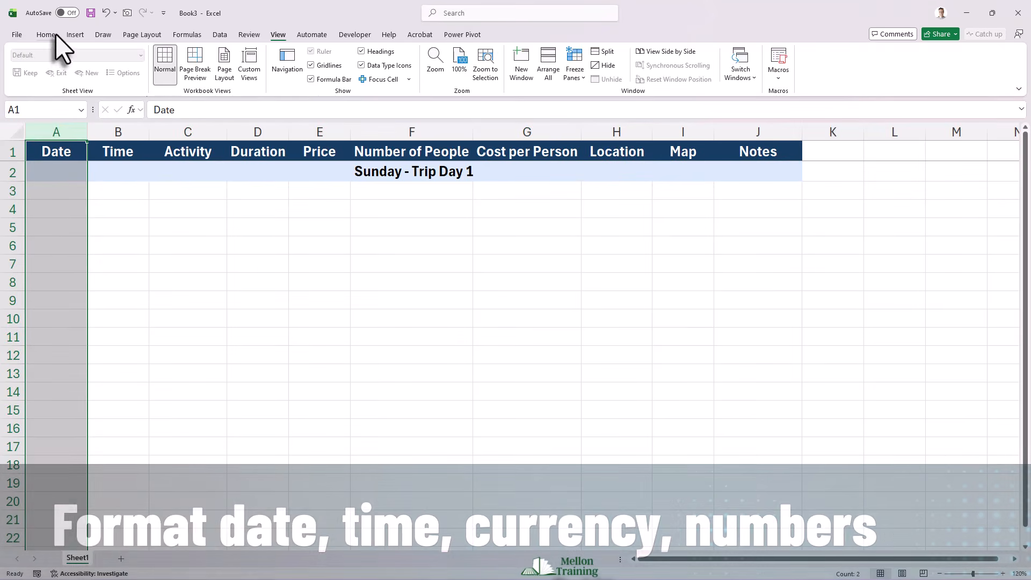
left_click(54, 34)
left_click(466, 56)
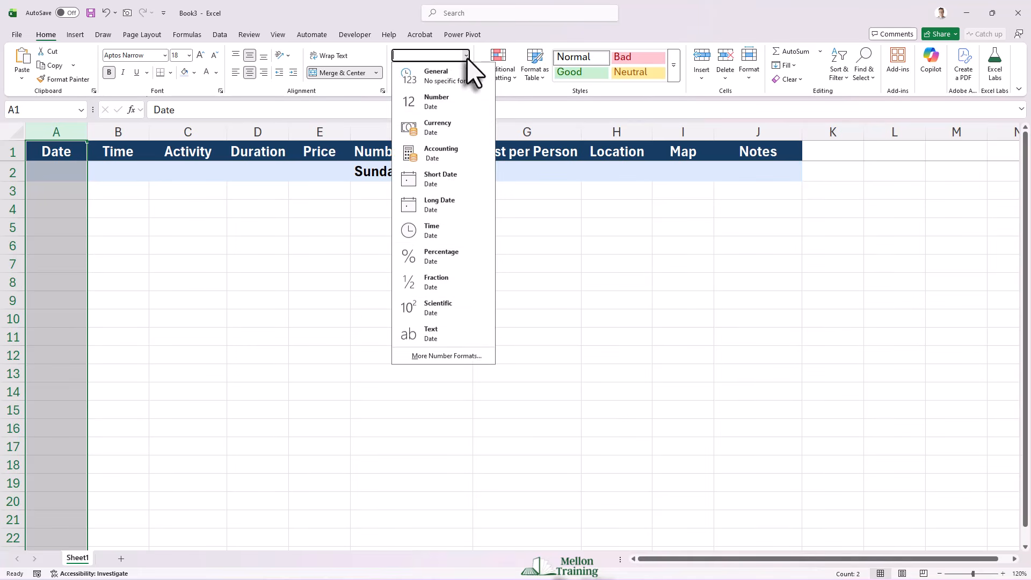
left_click(460, 173)
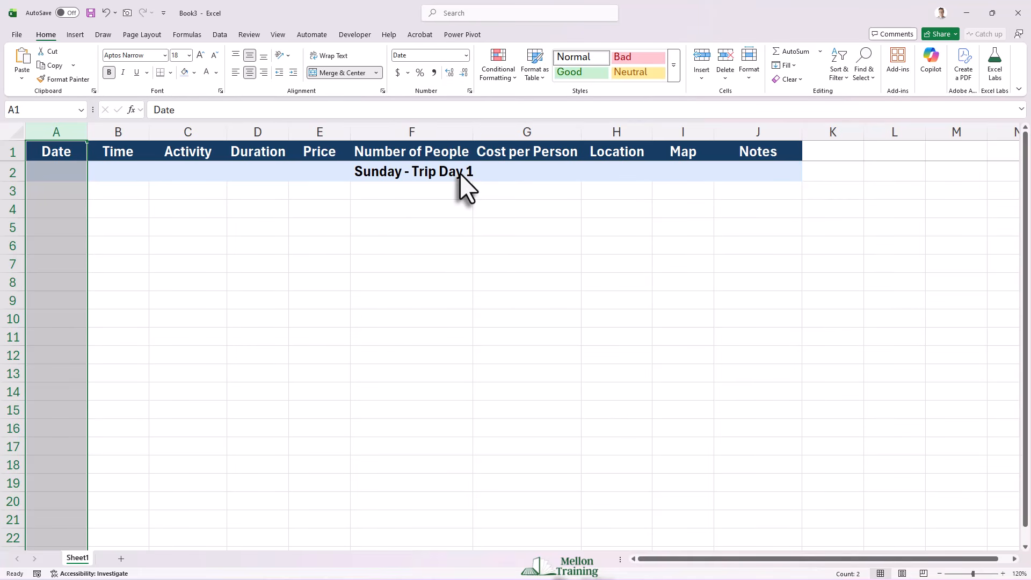
left_click(119, 132)
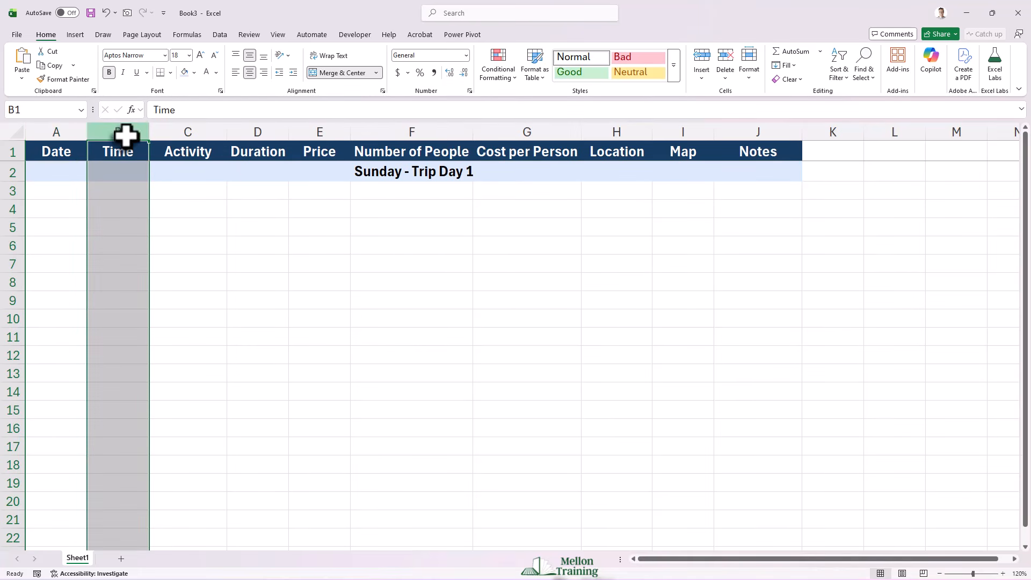
left_click(466, 56)
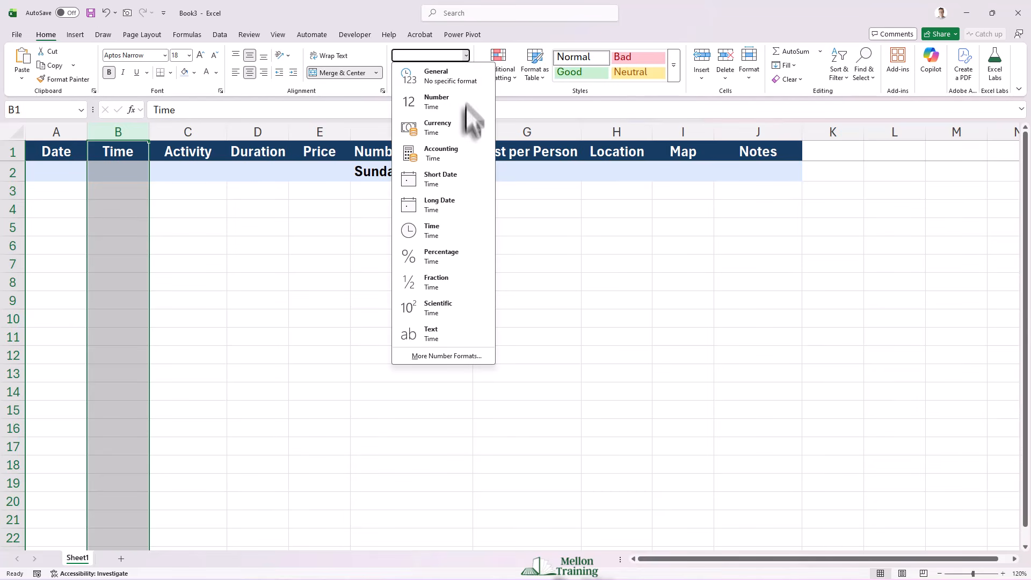
left_click(456, 228)
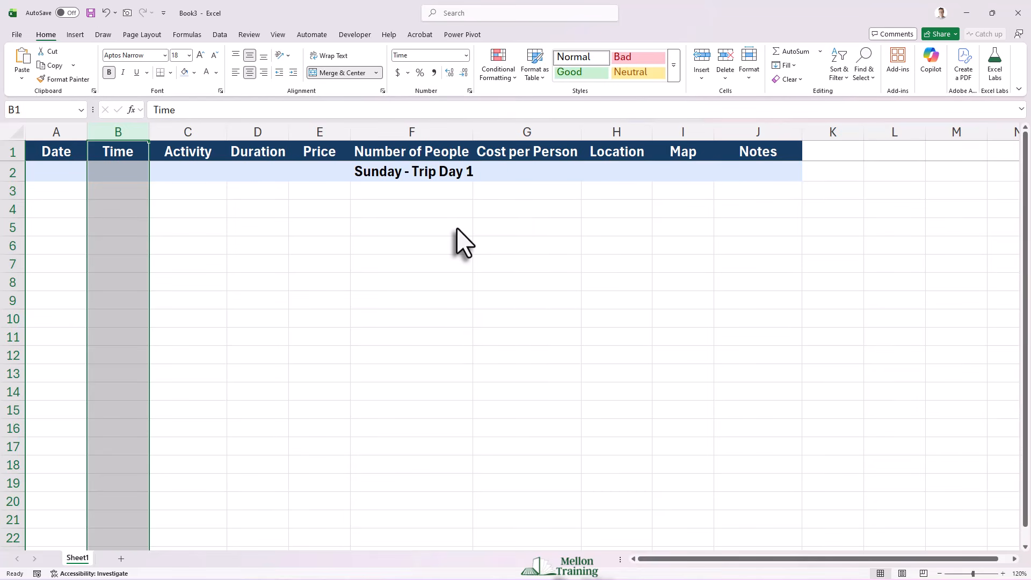
Format the Price column E and the Cost per Person column G as Currency
left_click(341, 130)
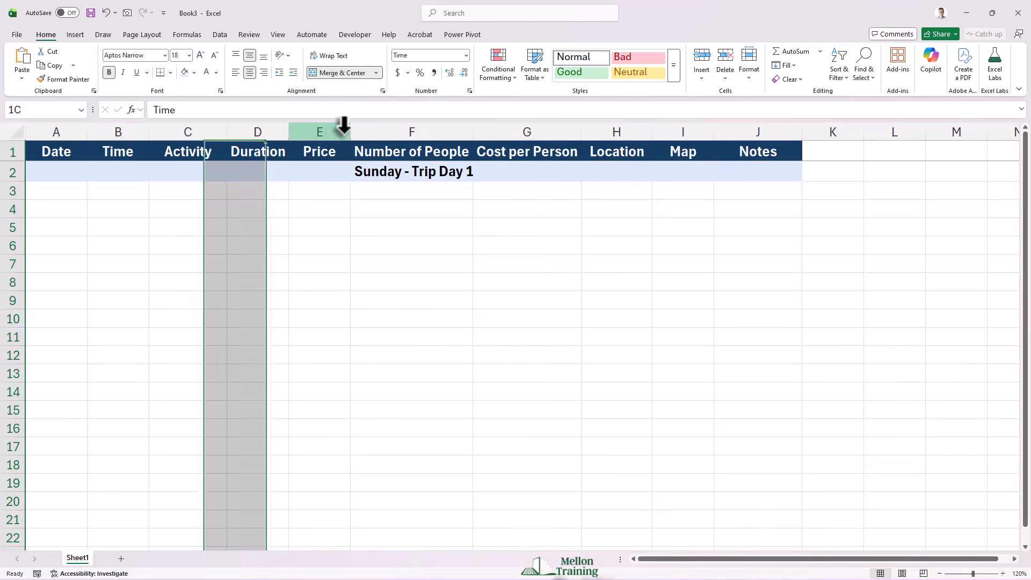
left_click(466, 56)
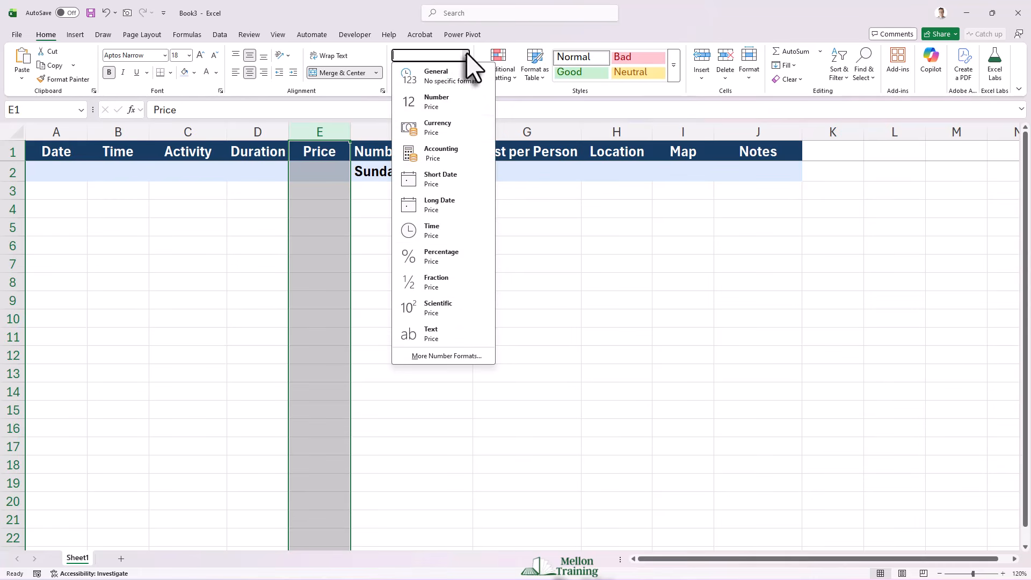
left_click(456, 128)
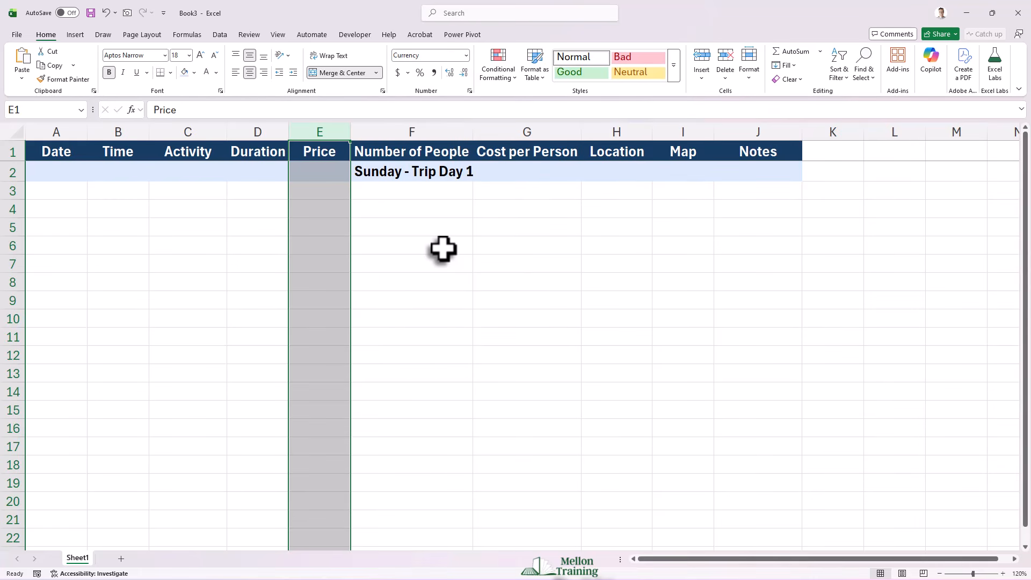
left_click(505, 132)
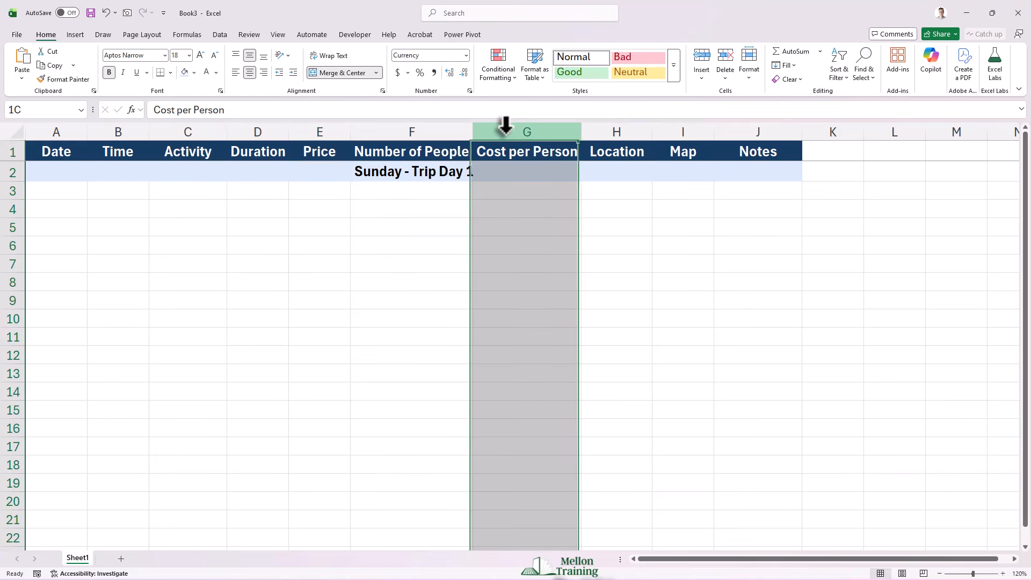
left_click(466, 56)
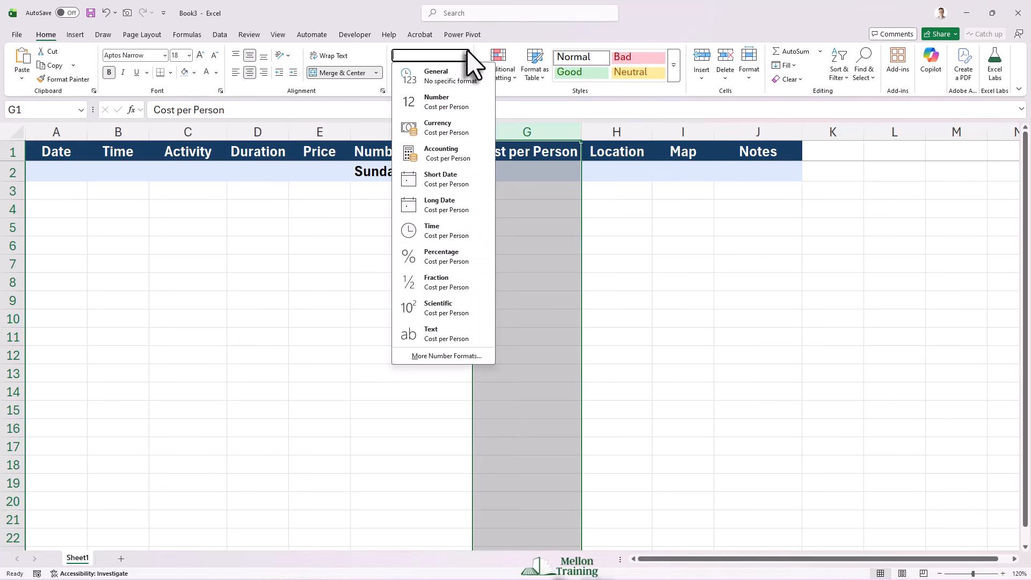
left_click(447, 128)
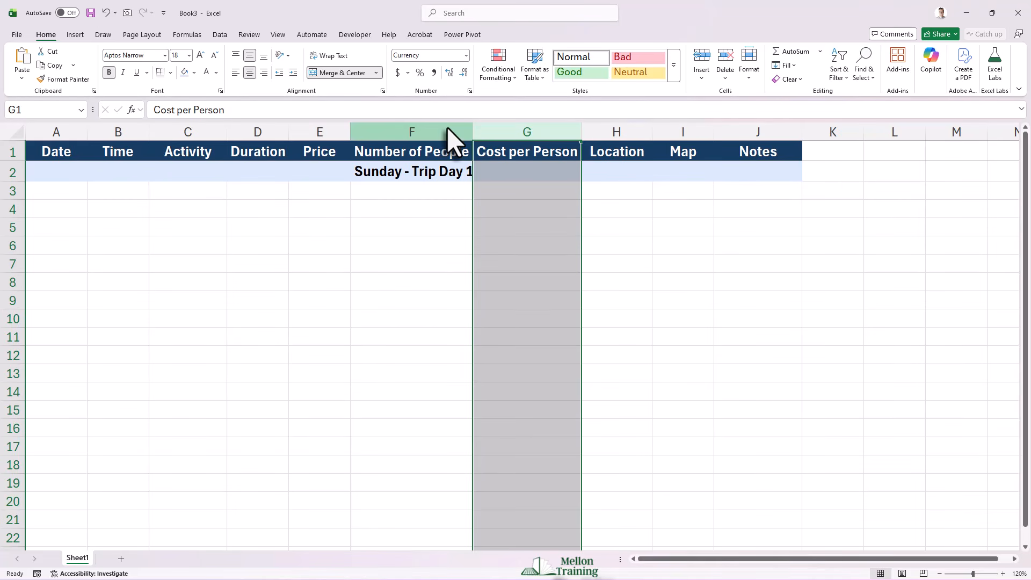
Format the Number of People column F as Number and decrease its decimal places
left_click(441, 131)
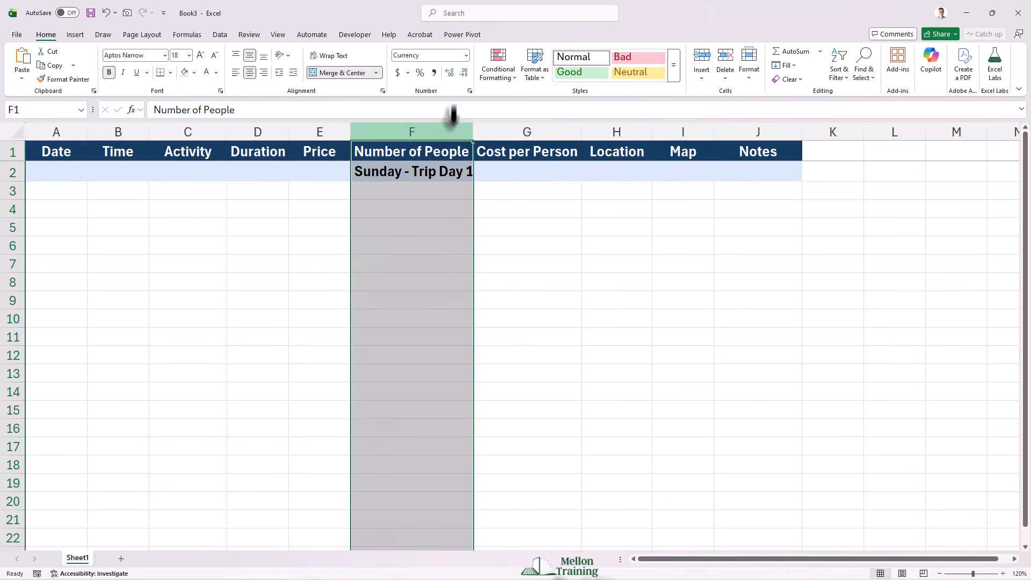
left_click(465, 54)
left_click(457, 103)
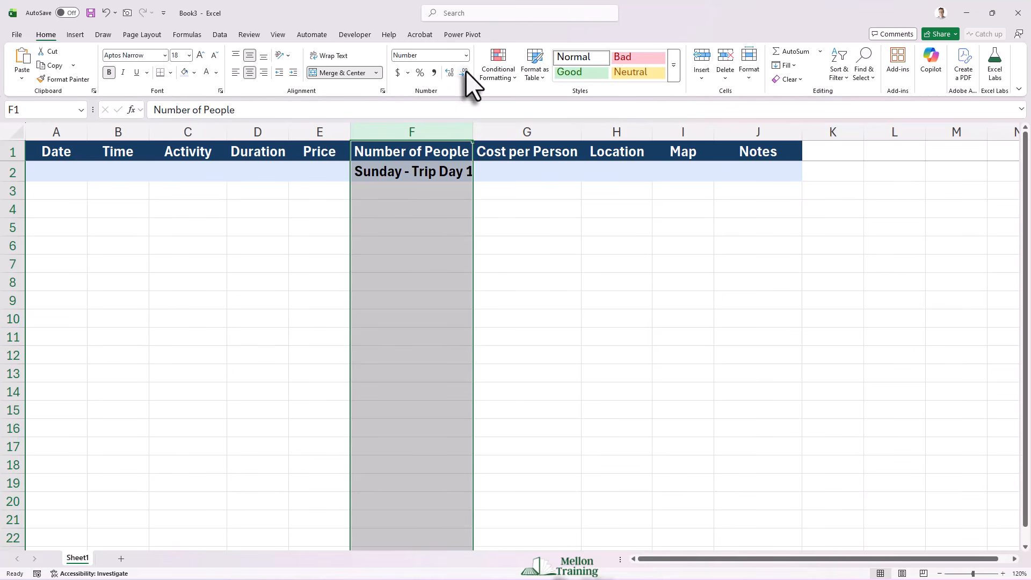
left_click(466, 70)
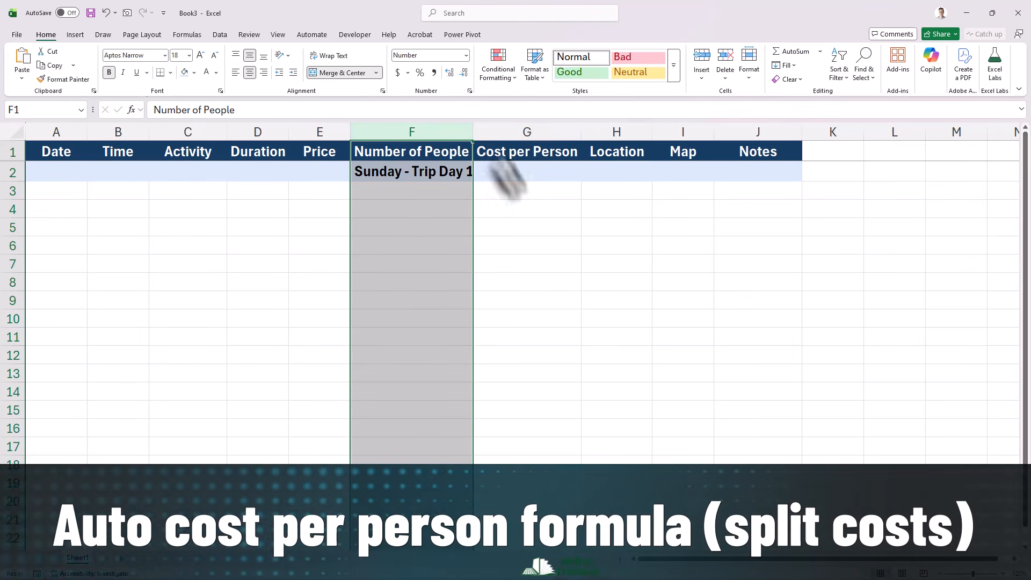
Enter the cost-per-person formula =IF(OR($F3="",$F3=0,$E3=""),"",$E3/$F3) in cell G3
left_click(535, 191)
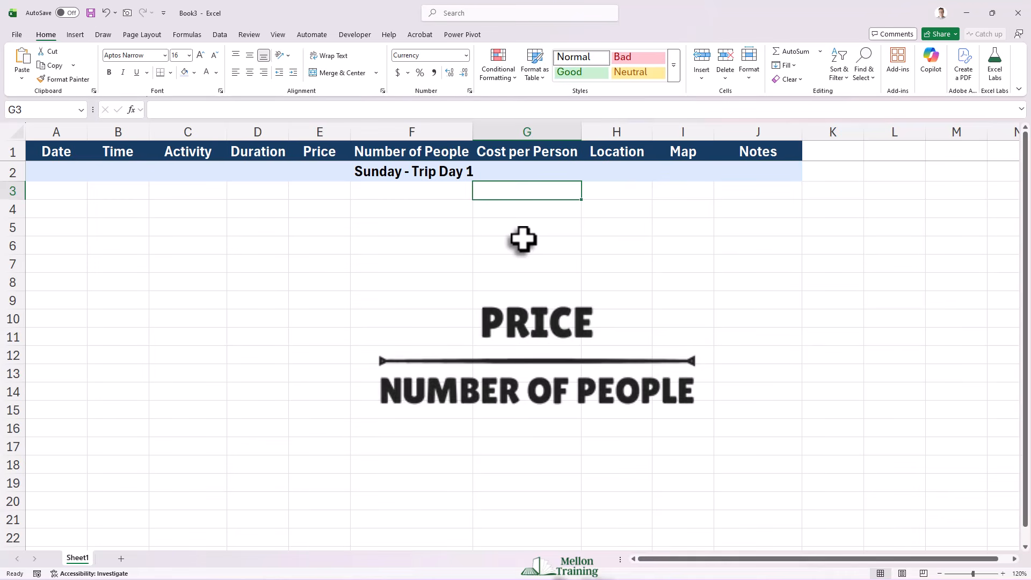
type("=IF")
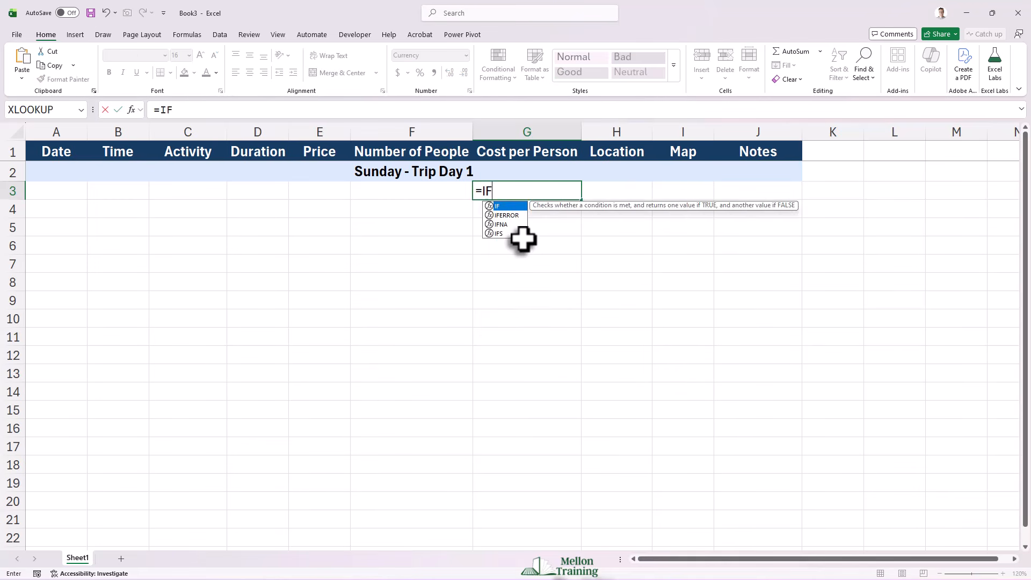
type("(OR(")
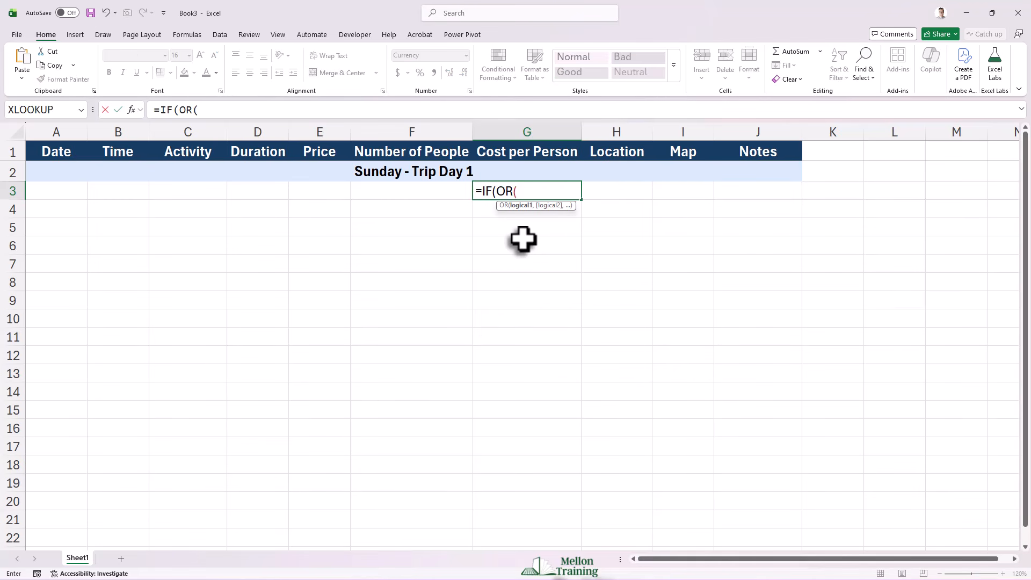
type("$F3")
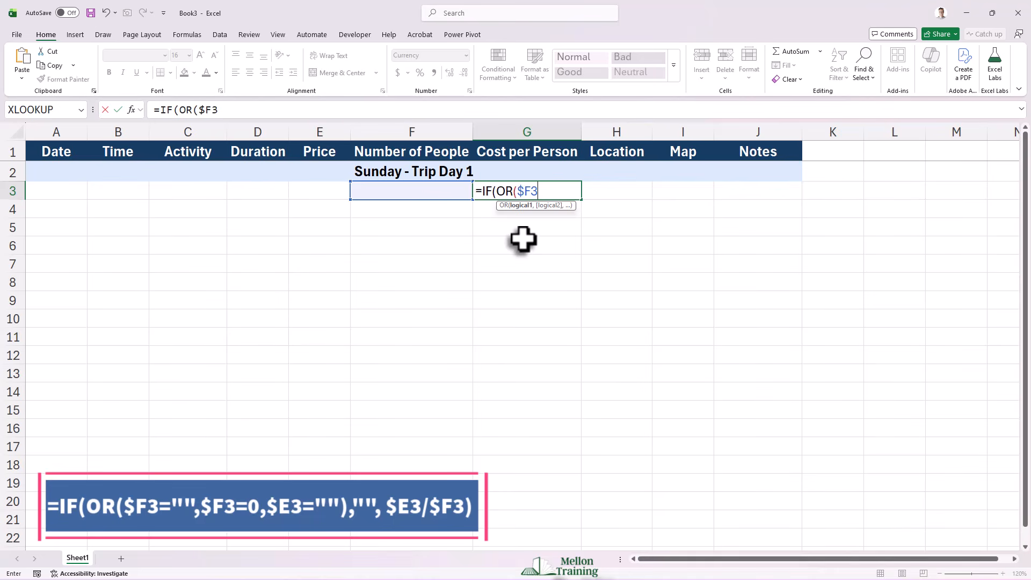
type("=\"\",$")
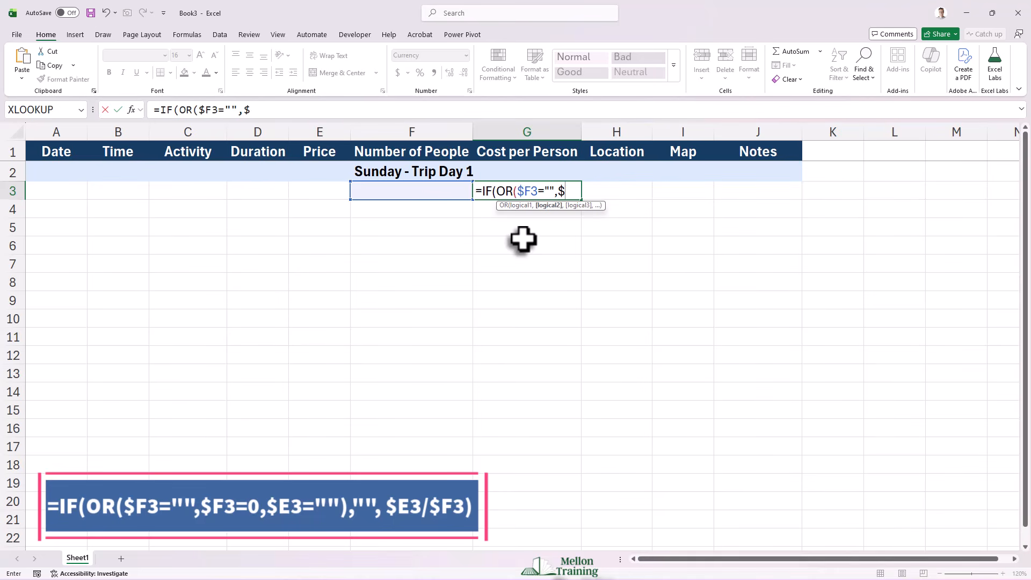
type("F3")
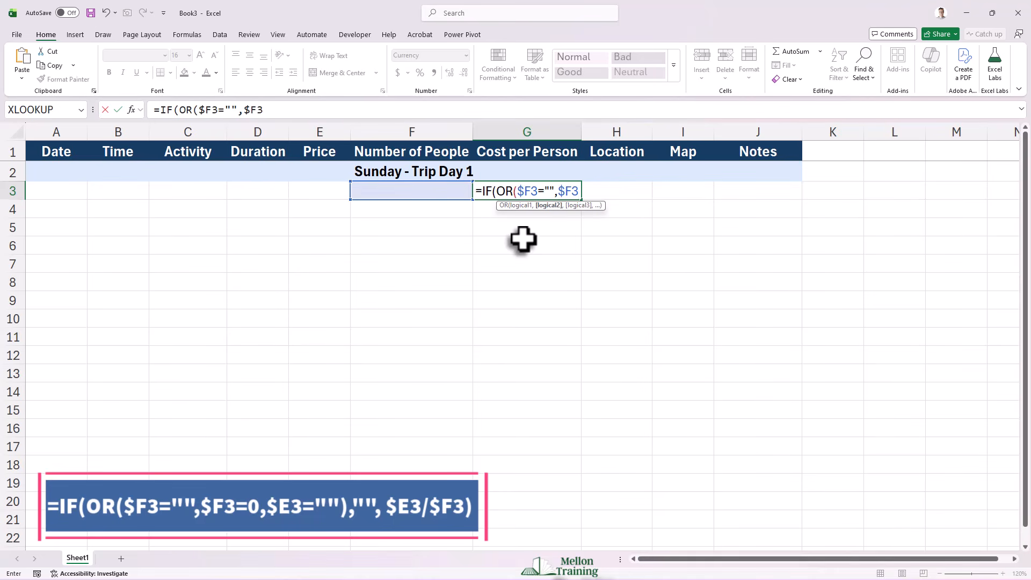
type("=0,")
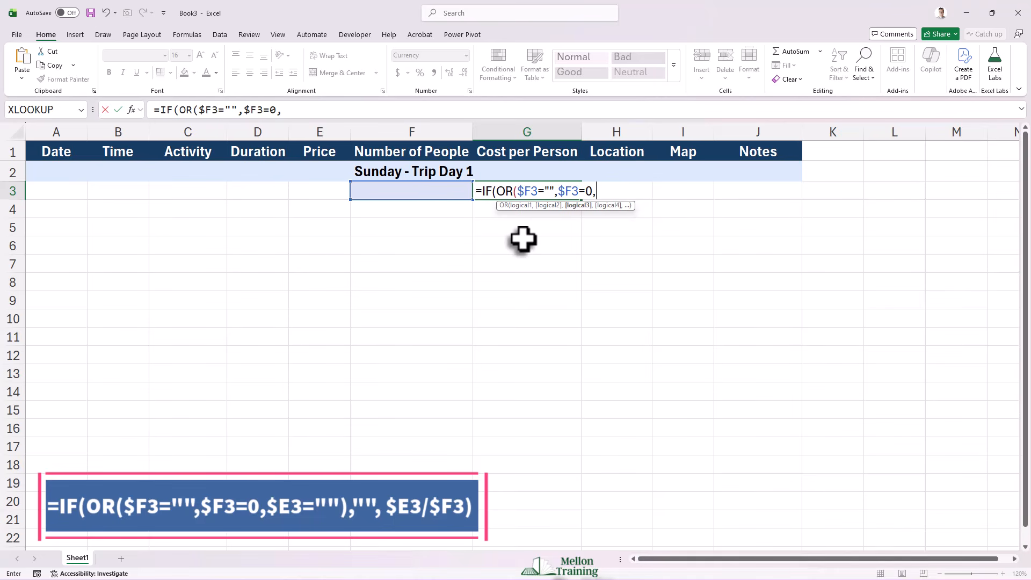
type("$E3")
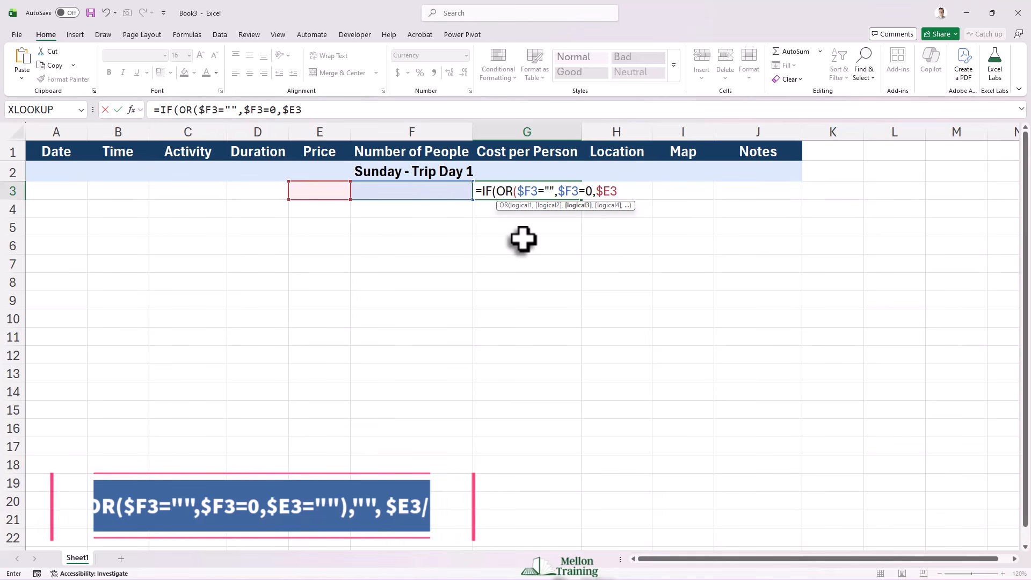
type("=\"\"),")
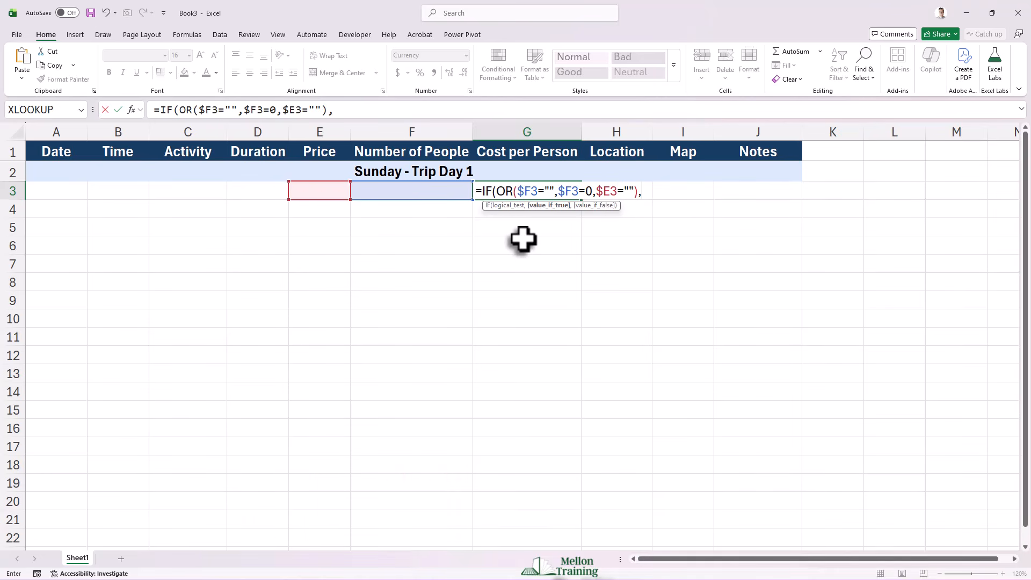
type("\"\",")
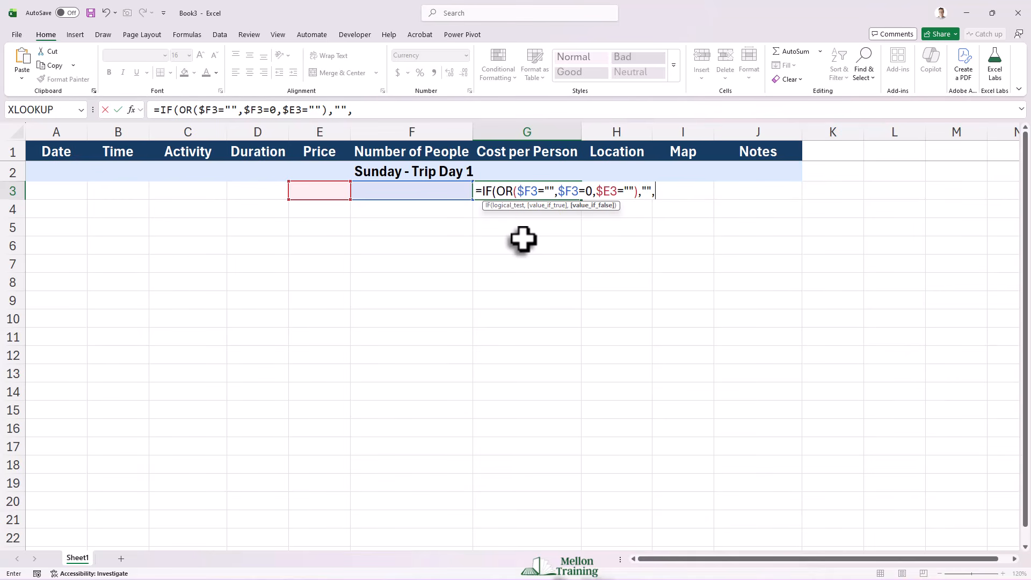
type("$E3/")
type("$F3")
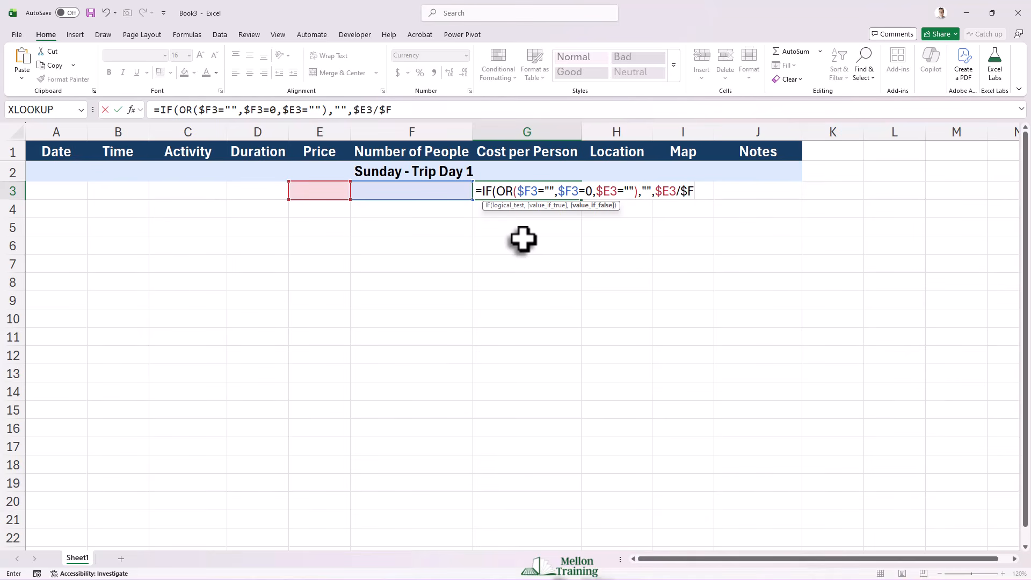
type(")")
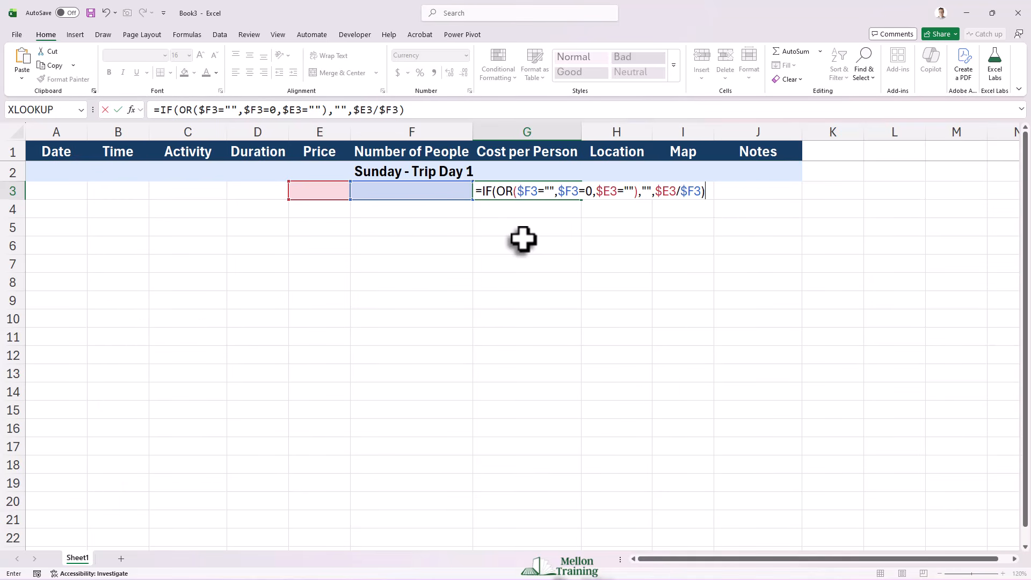
key("Return")
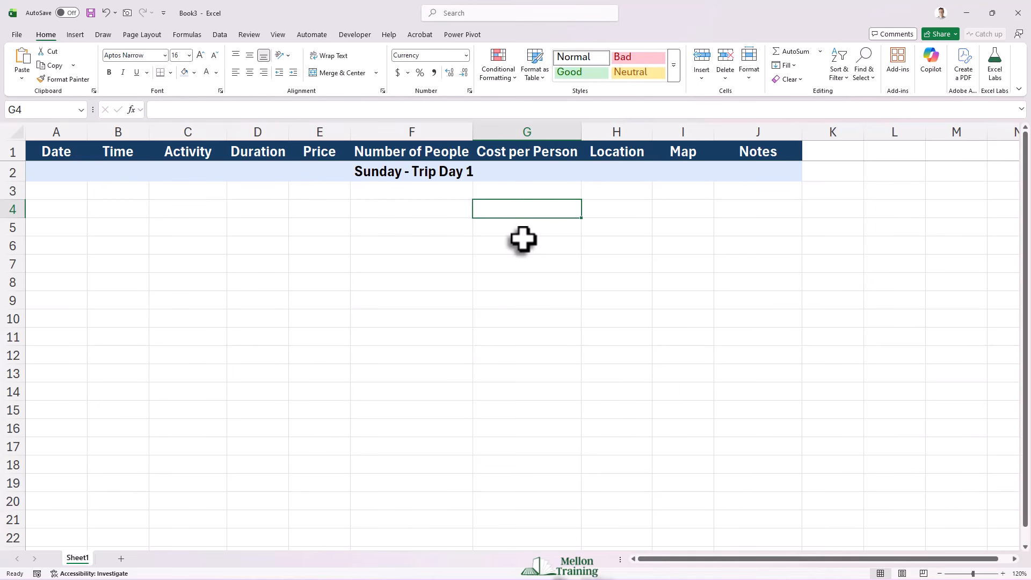
Enter a price of 200 and 5 people in row 3, and fill the cost-per-person formula from G3 down to G13
left_click(306, 196)
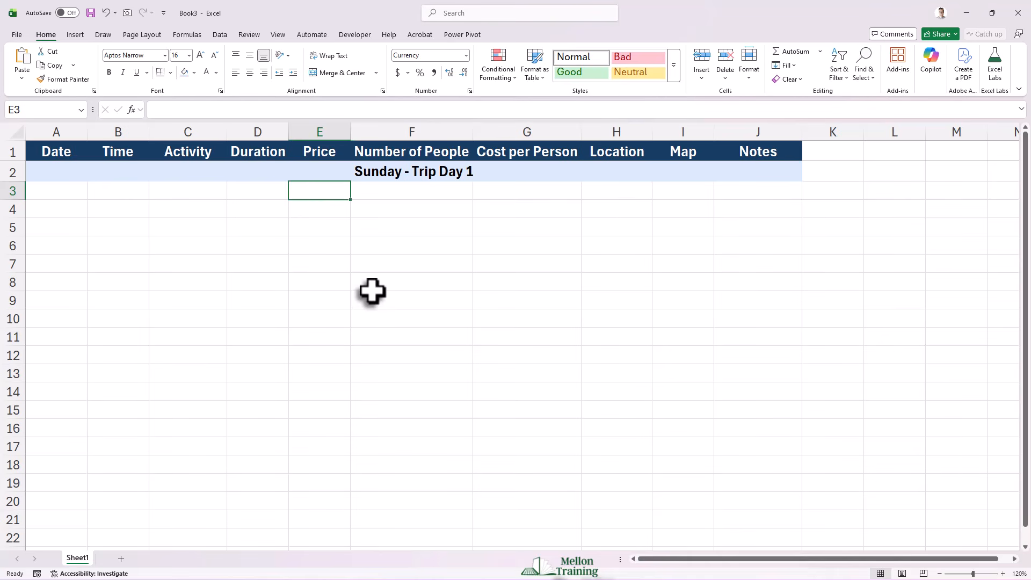
type("200")
key("Tab")
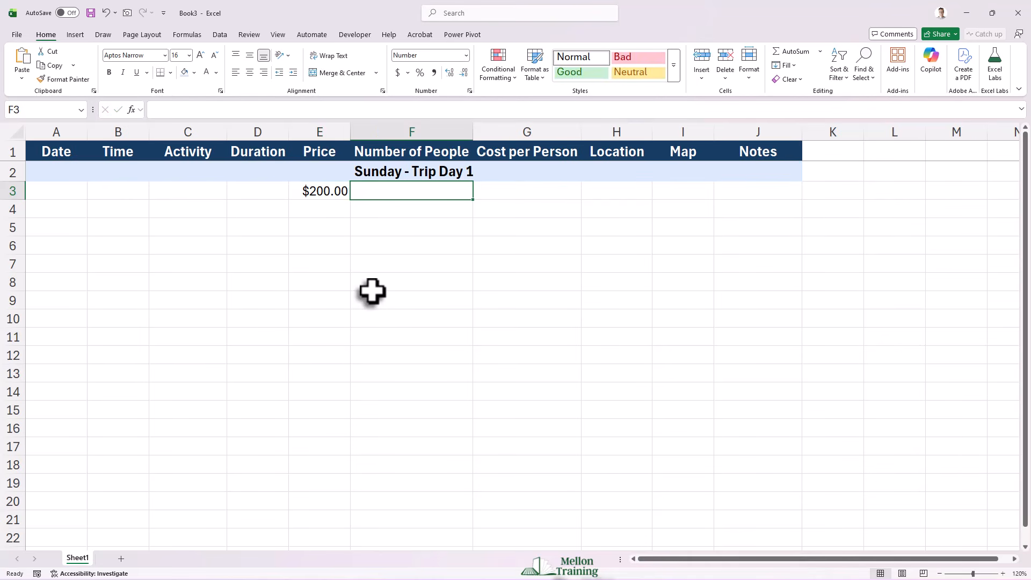
type("5")
key("Tab")
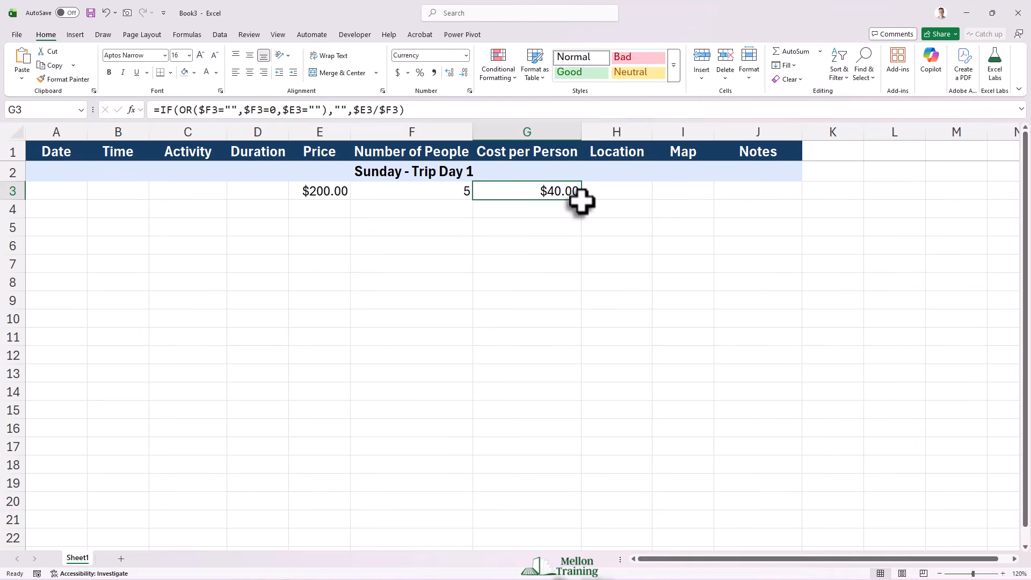
left_click_drag(581, 200, 588, 383)
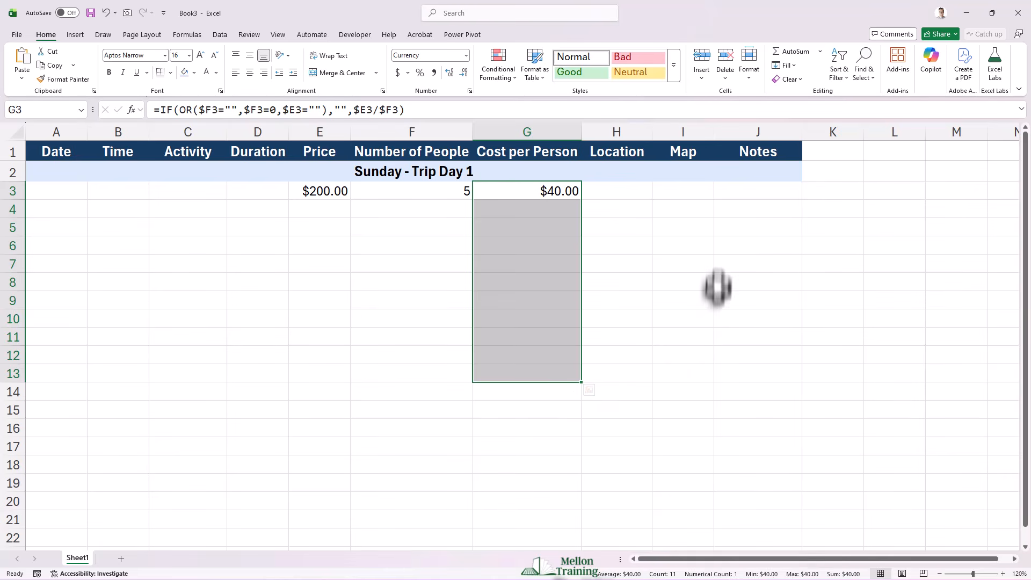
left_click(692, 192)
double_click(694, 191)
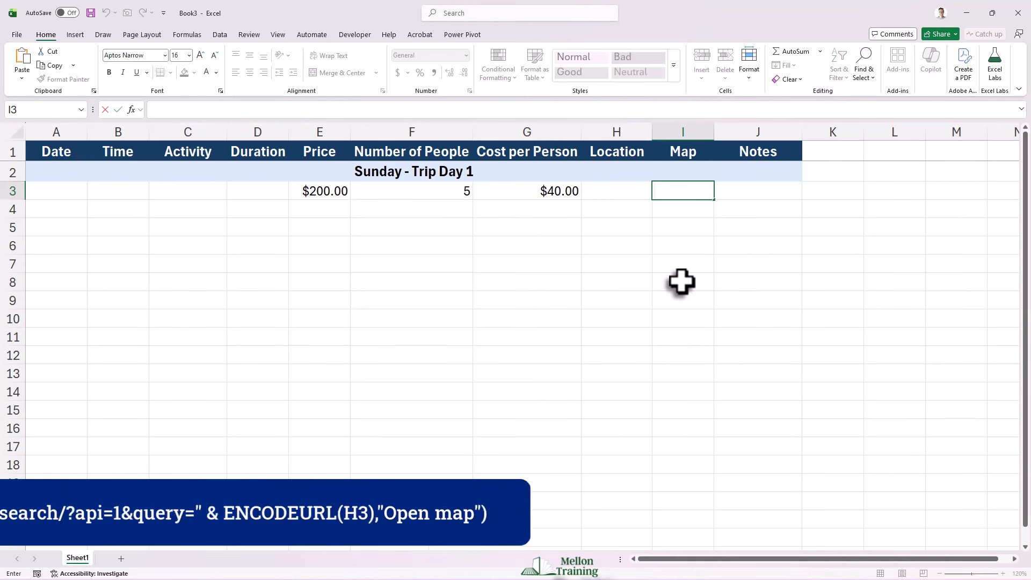
type("=HYPERLINK(\"https://www.google.com/maps/search/?api=1&query=\" & ENCODEURL(H3),\"Open map\")")
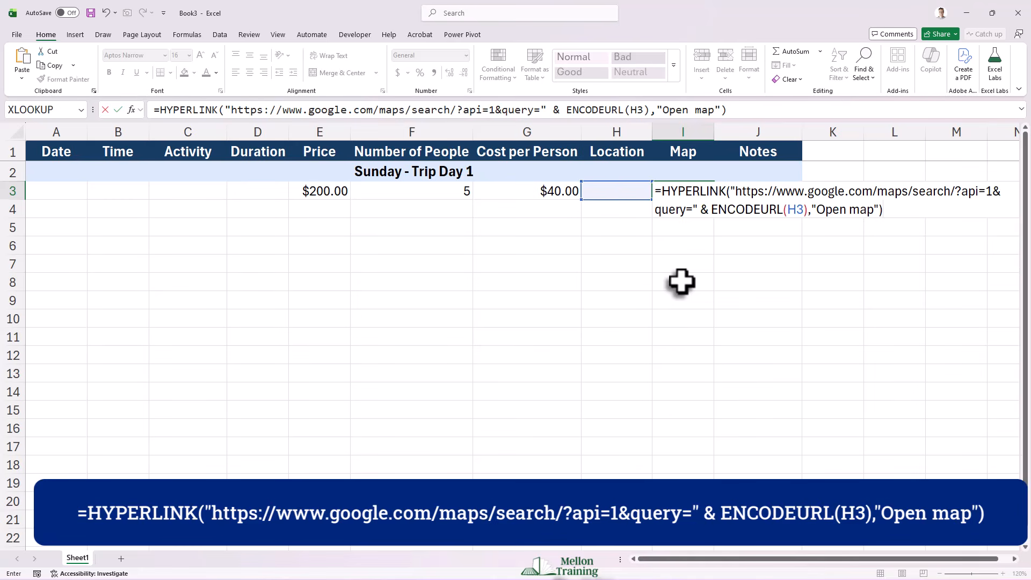
key("Return")
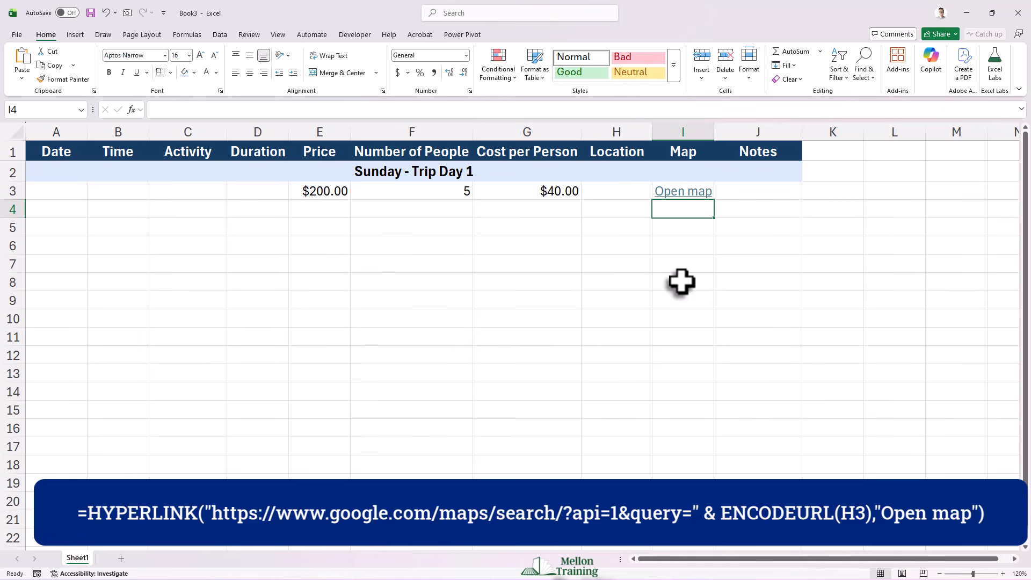
Enter Hotel Hilton Bali as the location in cell H3 and autofit the width of column H
left_click(610, 197)
type("Ho")
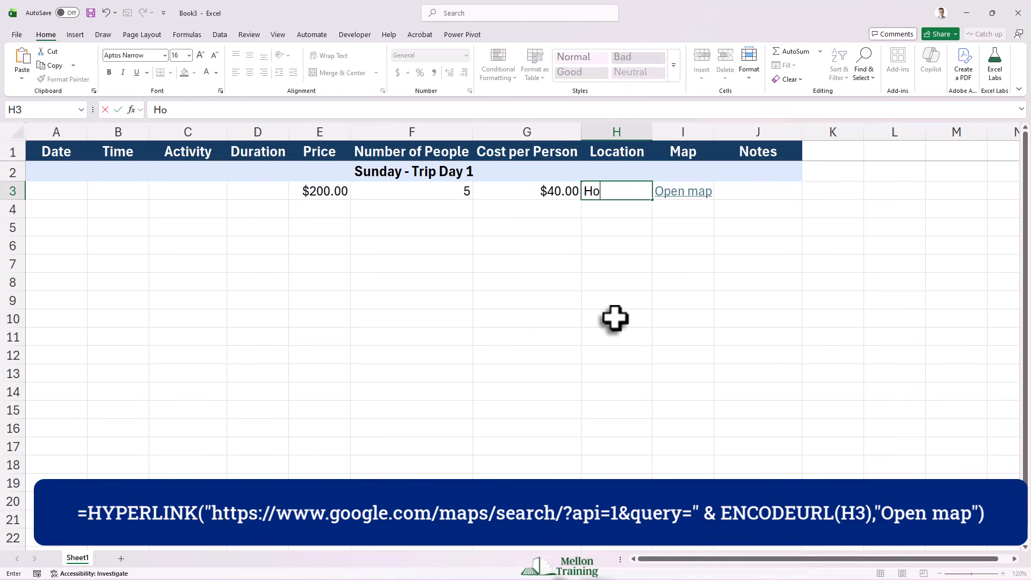
type("tel Hilton")
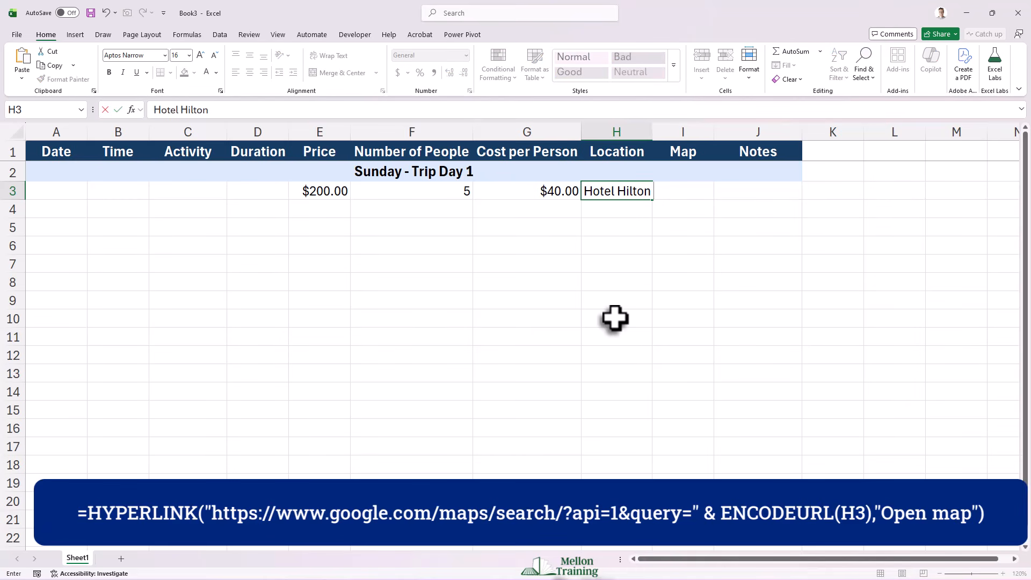
type(" Bali")
key("Return")
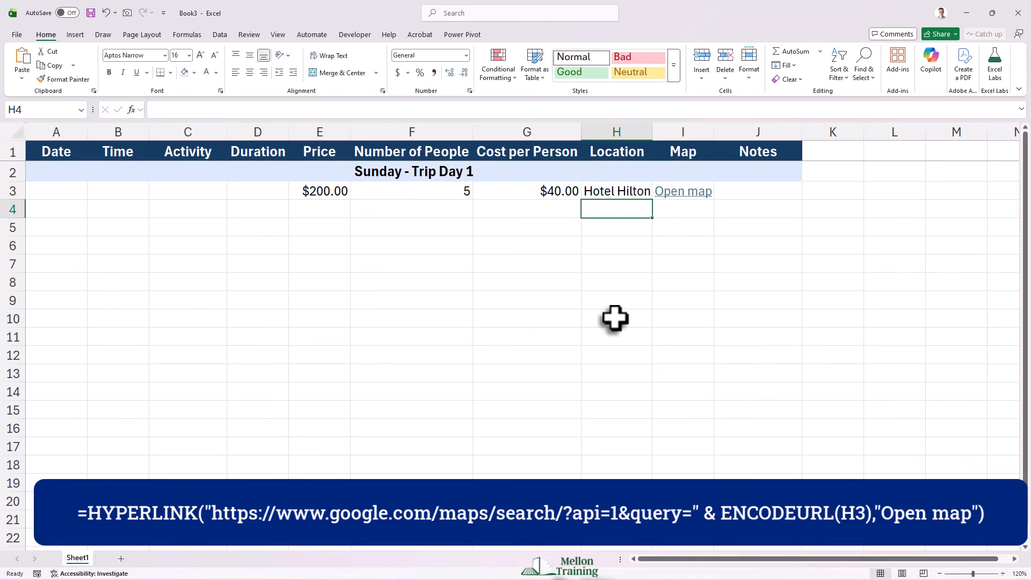
double_click(652, 133)
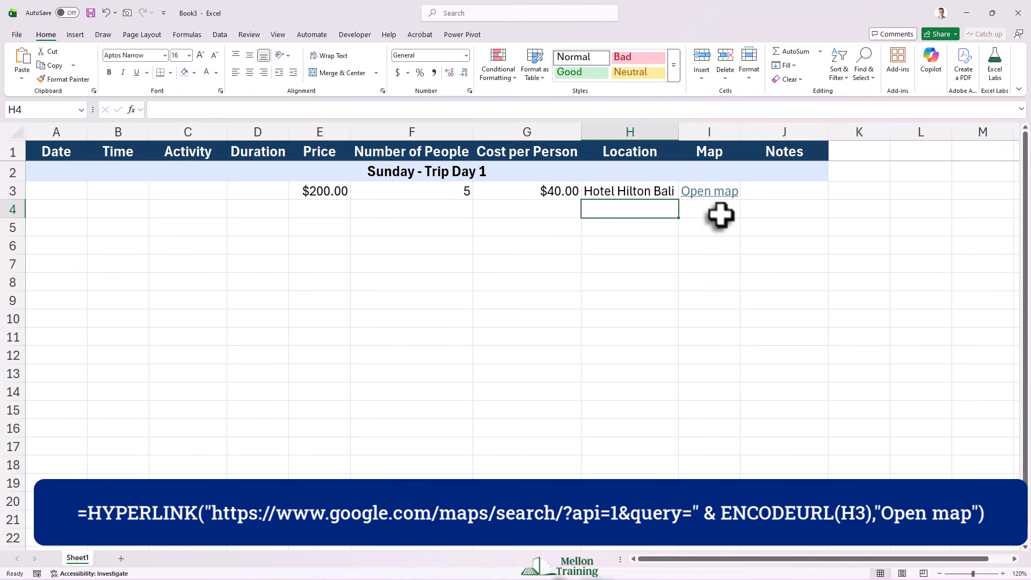
Test the Open map link in I3, return to the Excel workbook and slightly widen the Location column H
left_click(731, 197)
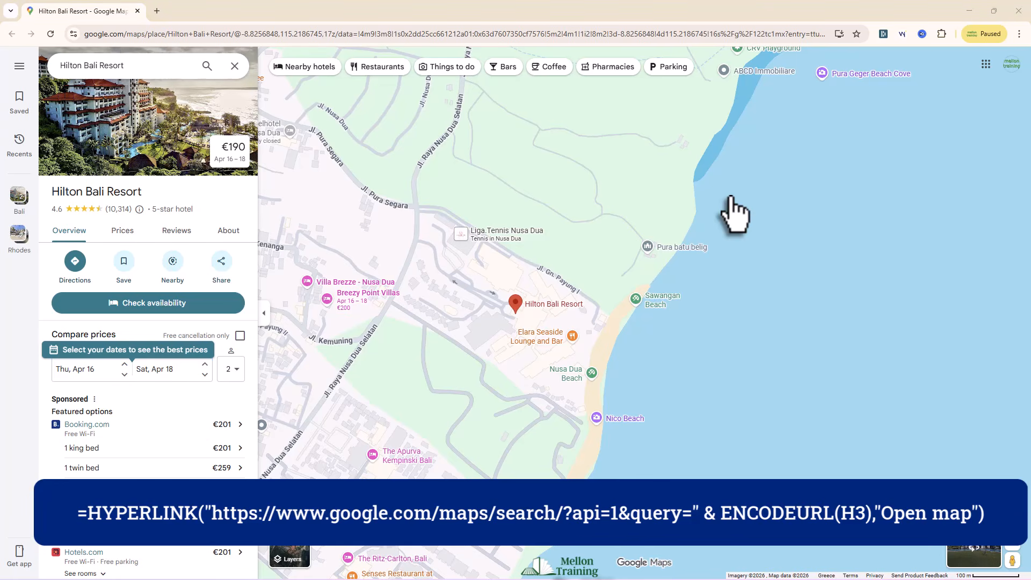
key("alt+Tab")
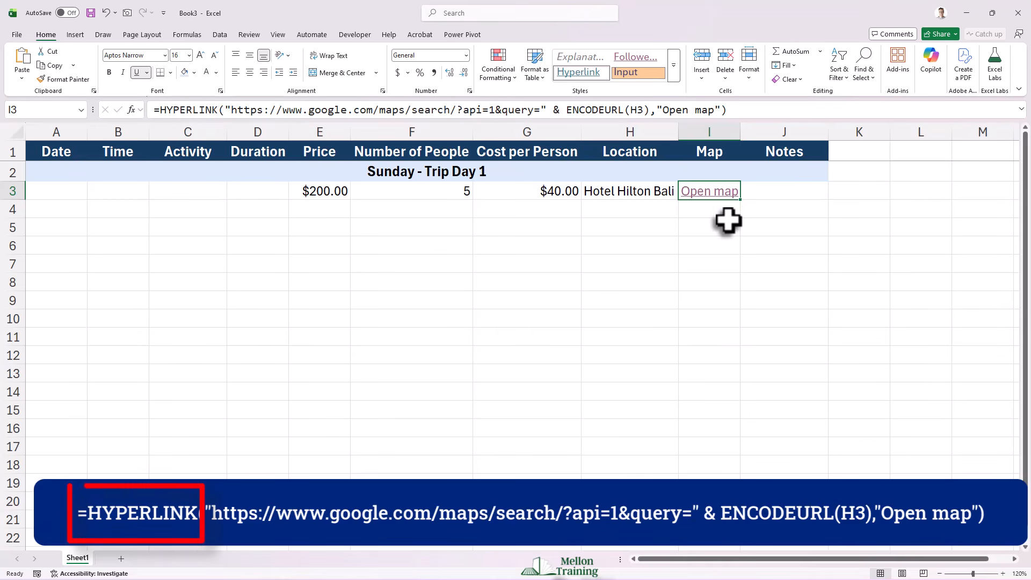
left_click_drag(679, 135, 685, 134)
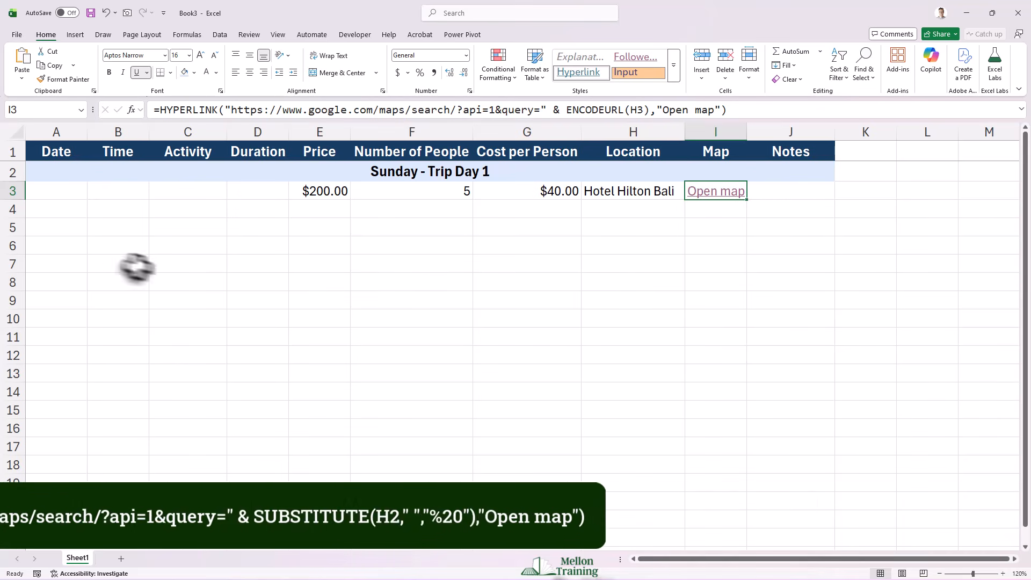
Enter the date 2/15/2026 in cell A3 and the time 3:00:00 PM in cell B3
left_click(53, 196)
type("2/1")
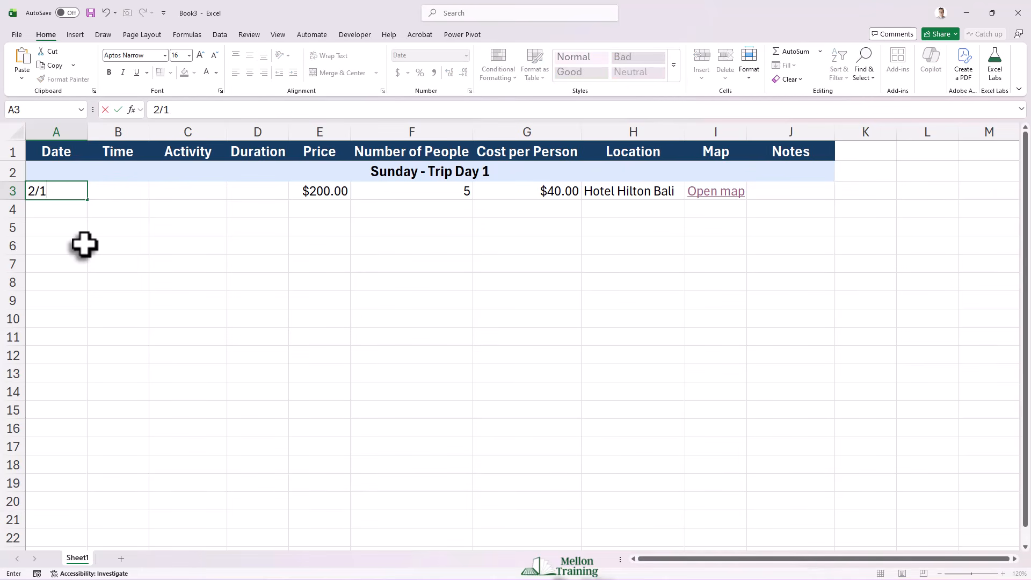
type("5/2026")
key("Tab")
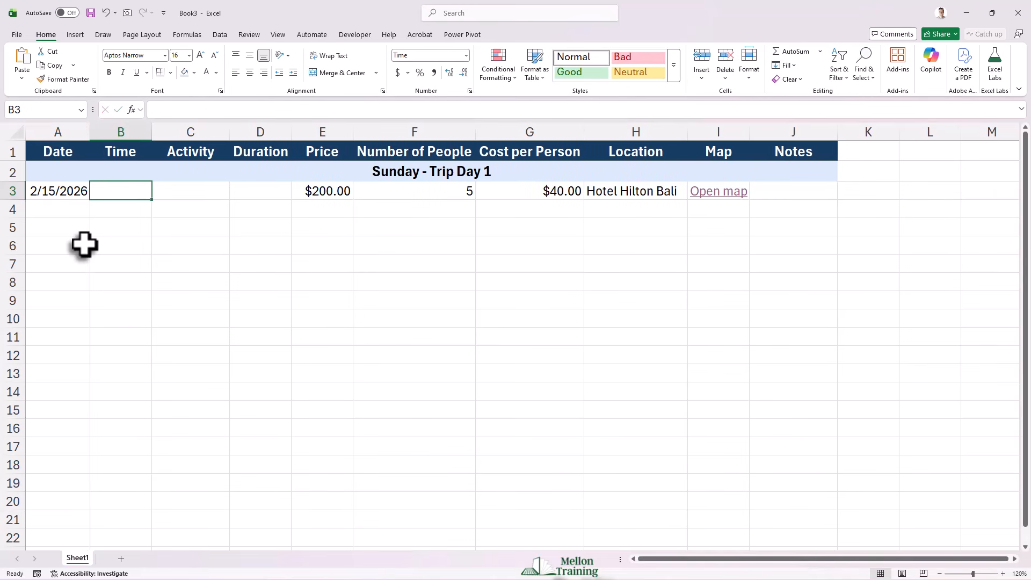
type("3")
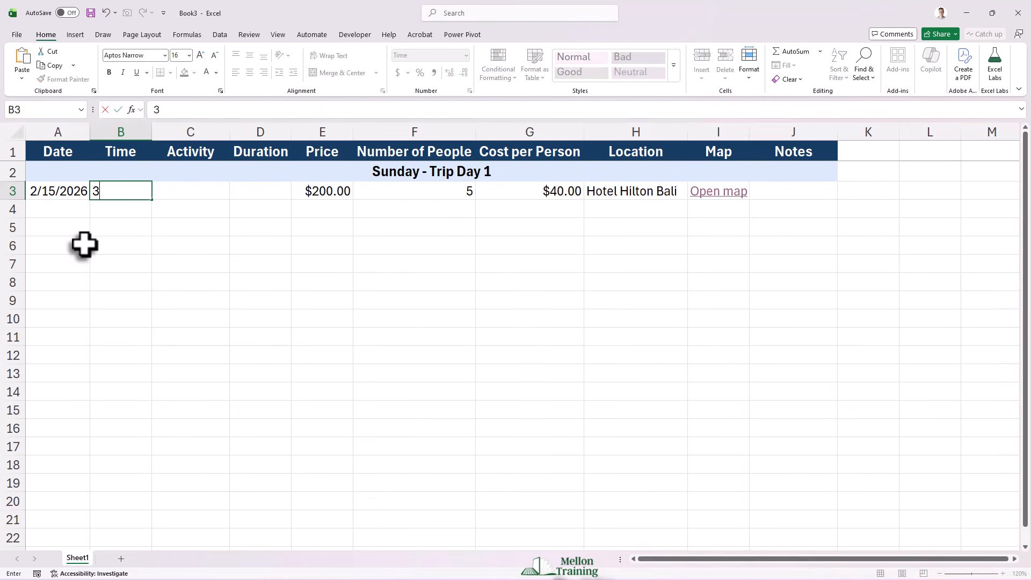
type(":00:00 PM")
key("Tab")
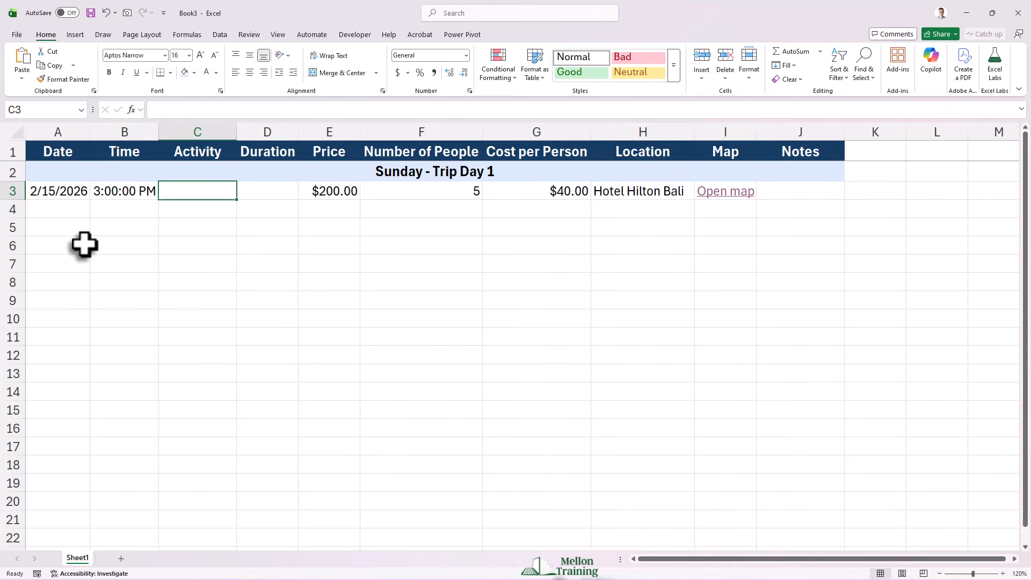
Enter Check in the Hotel as the activity in cell C3 and autofit the width of column C
type("Check i")
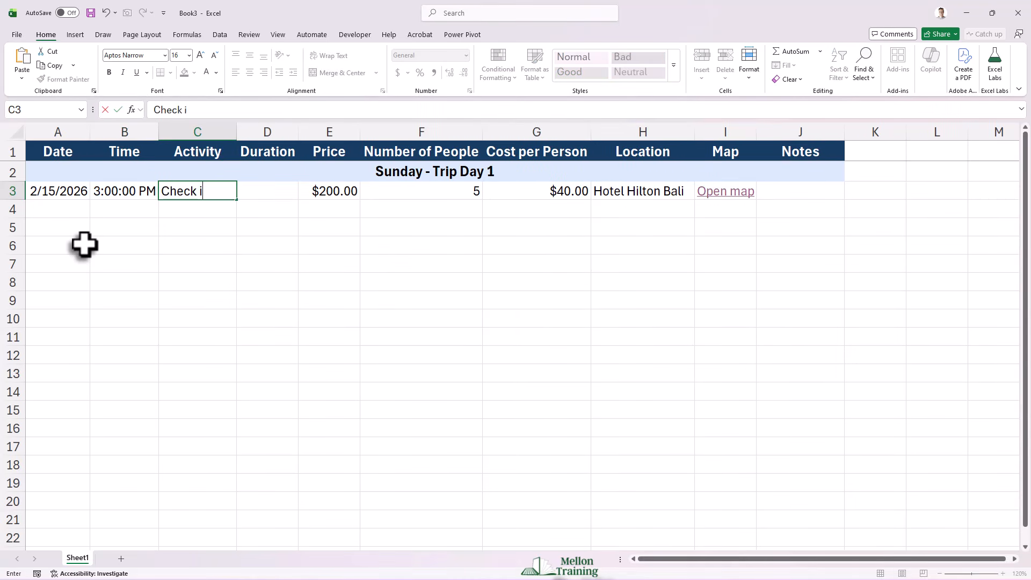
type("n the Hotel")
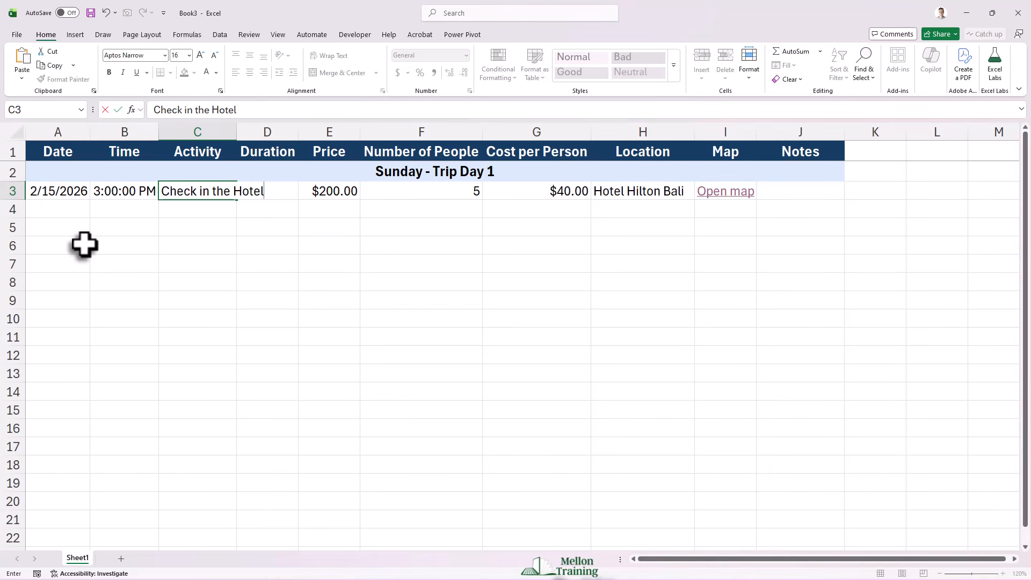
key("Return")
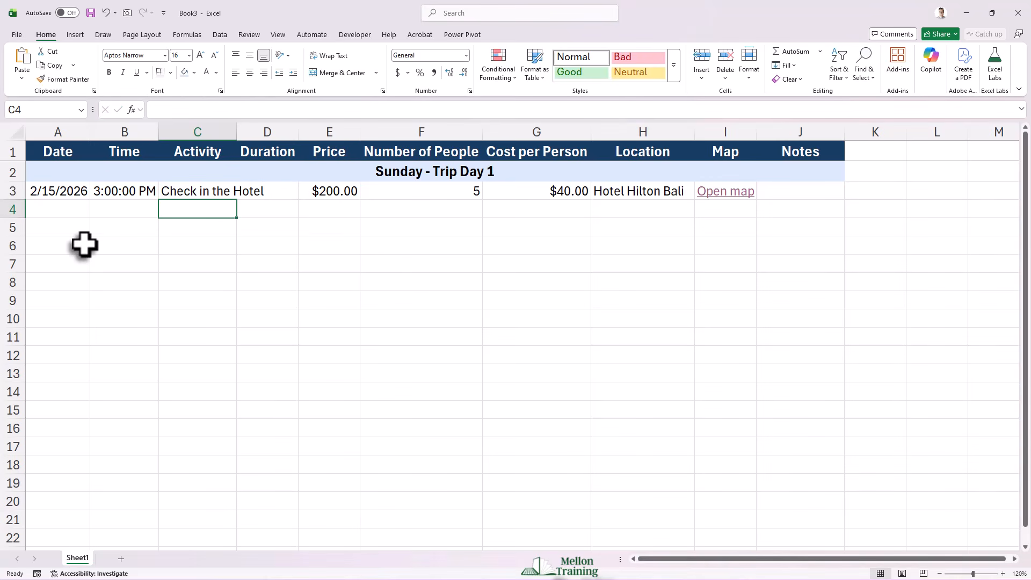
double_click(237, 129)
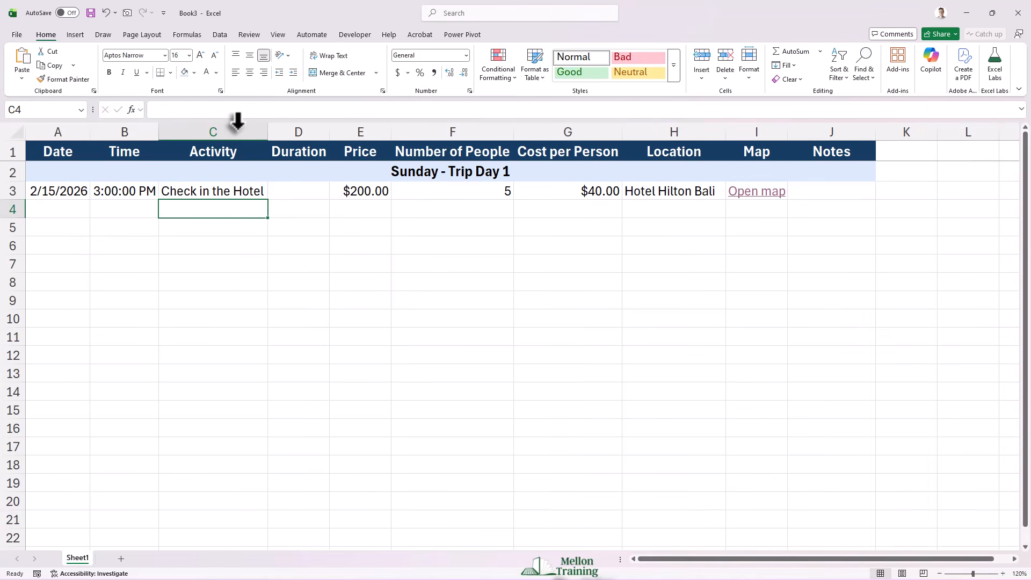
Enter a duration of 1 Hour in cell D3
left_click(301, 194)
type("1")
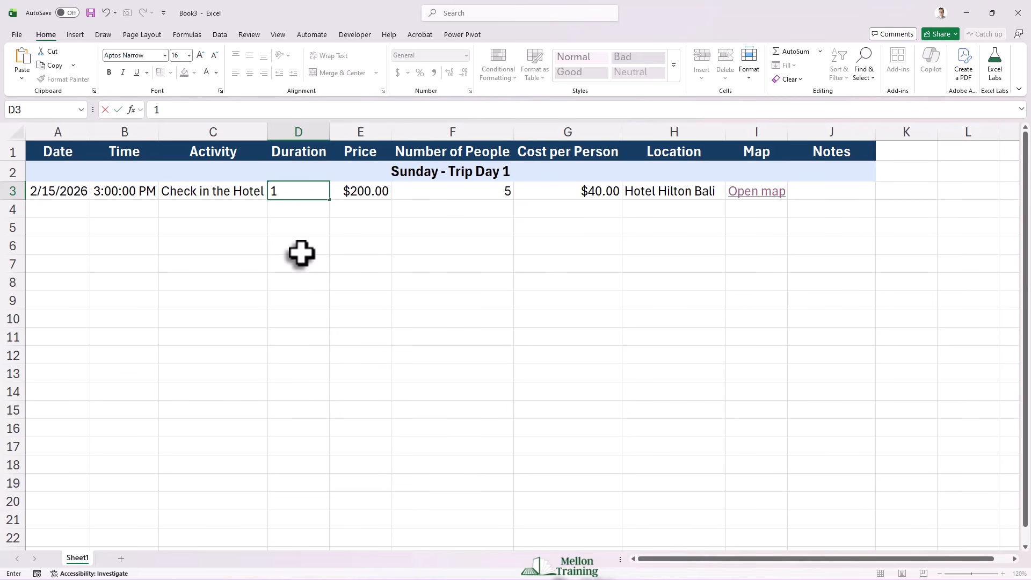
type(" Hour")
key("Tab")
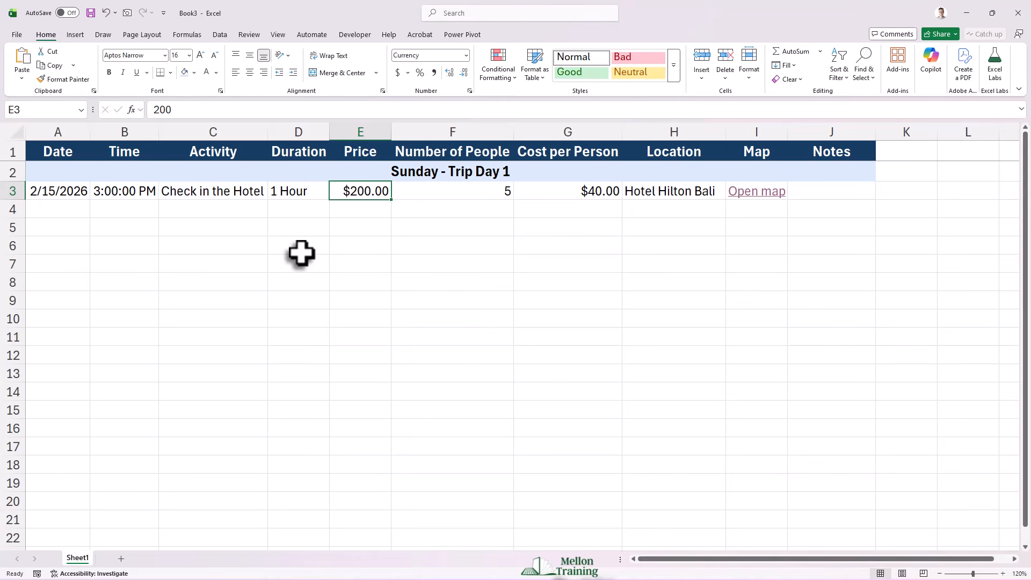
Enter the note Check in starts at 2:00 PM in cell J3
key("Tab")
key("Tab")
key("Tab")
key("Tab")
key("Tab")
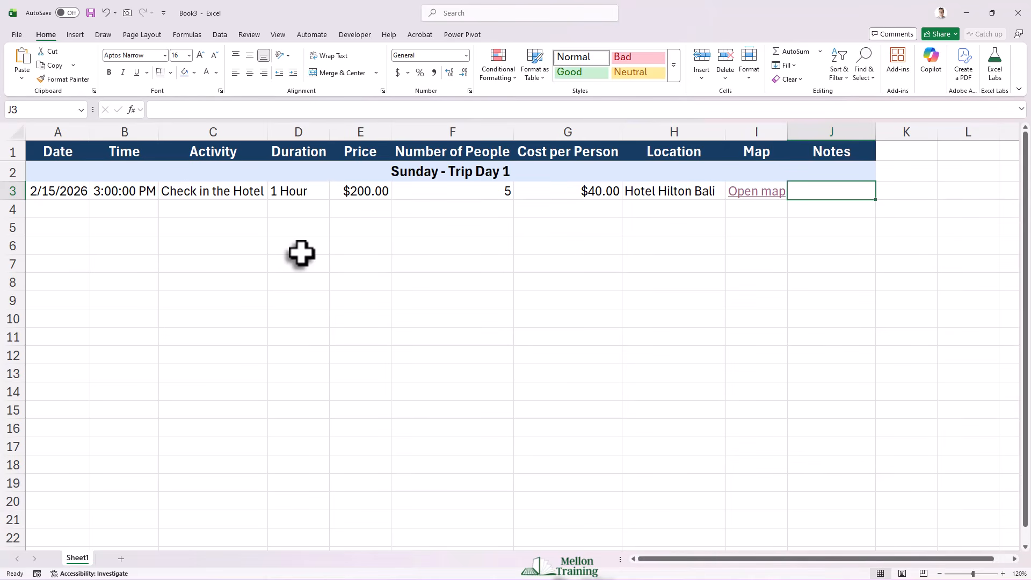
type("Check in s")
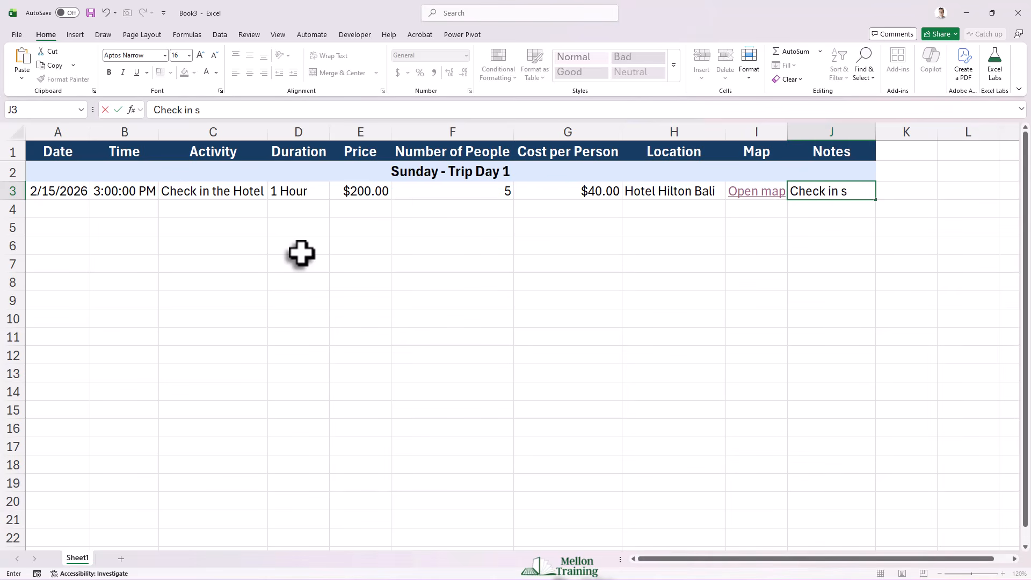
type("tarts at 2:00 PM")
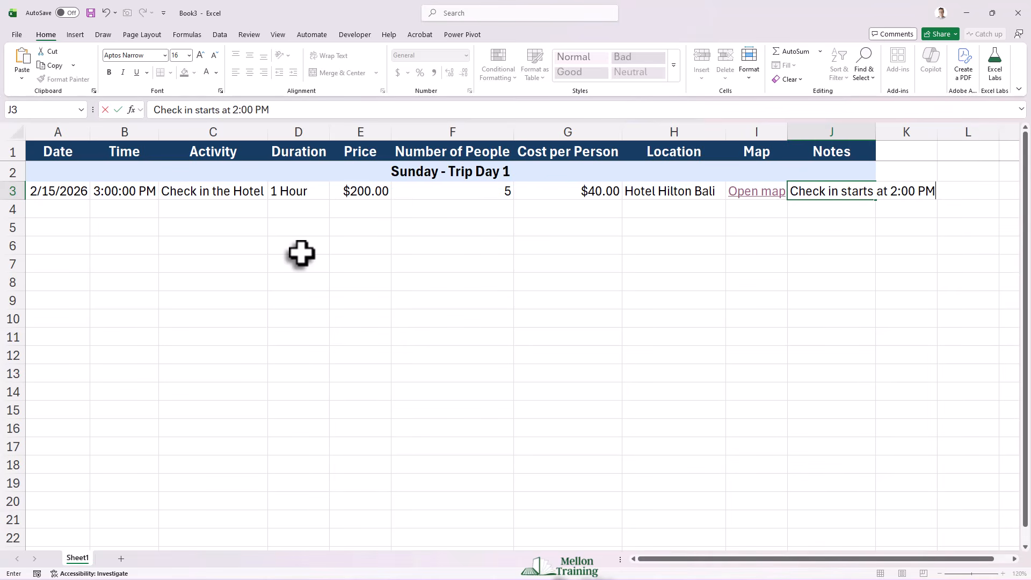
key("Return")
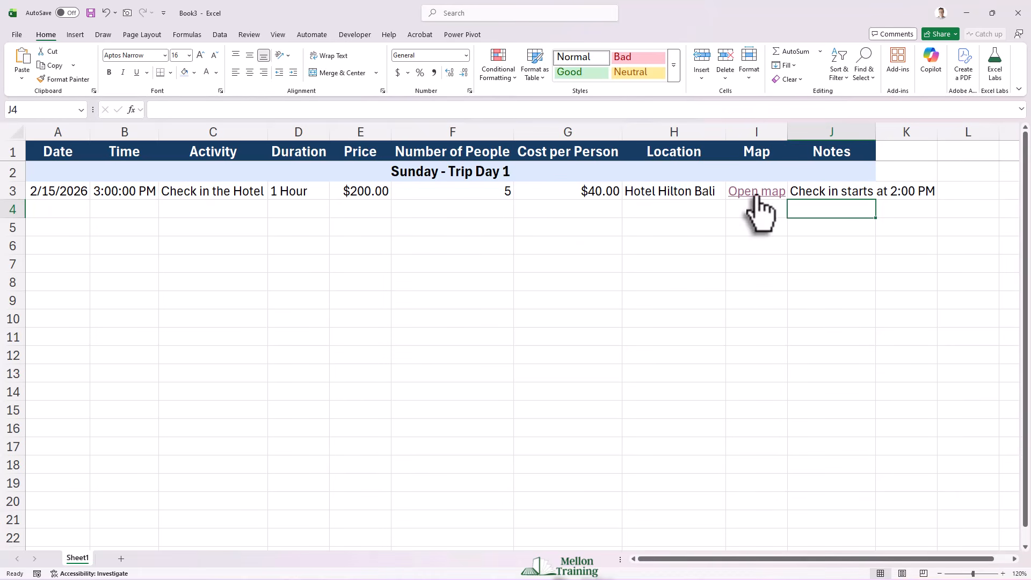
Wrap the text of the note in J3 and slightly widen the Notes column J
left_click(813, 192)
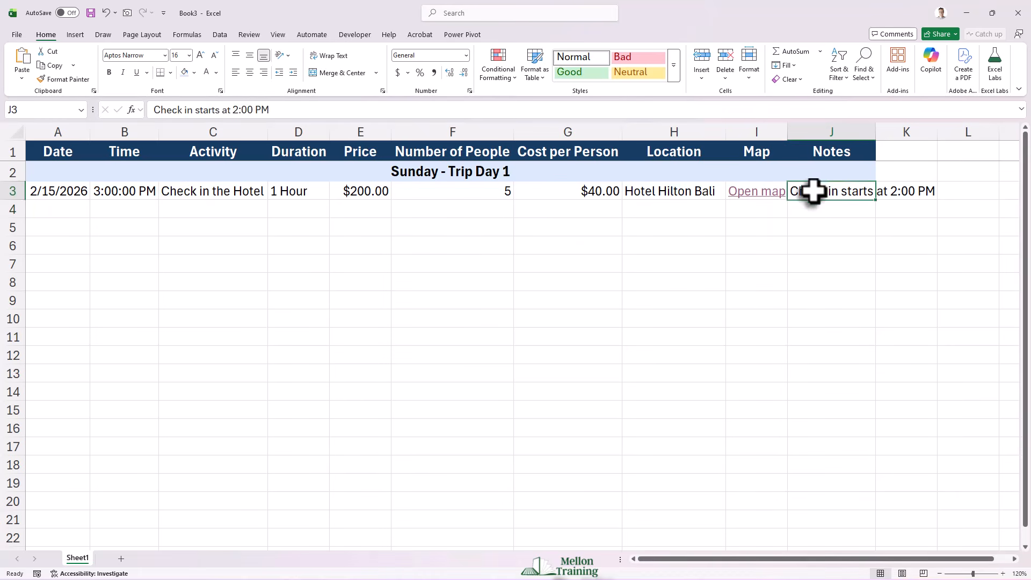
left_click(328, 55)
left_click_drag(875, 134, 886, 134)
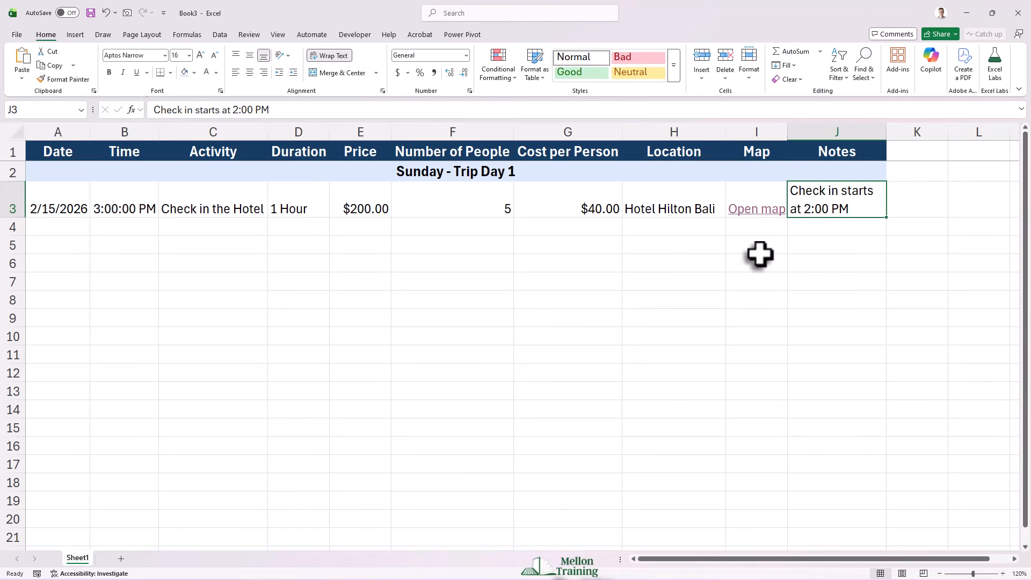
Wrap the Cost per Person and Number of People headers onto two lines, and narrow columns G and F to suit
left_click(471, 153)
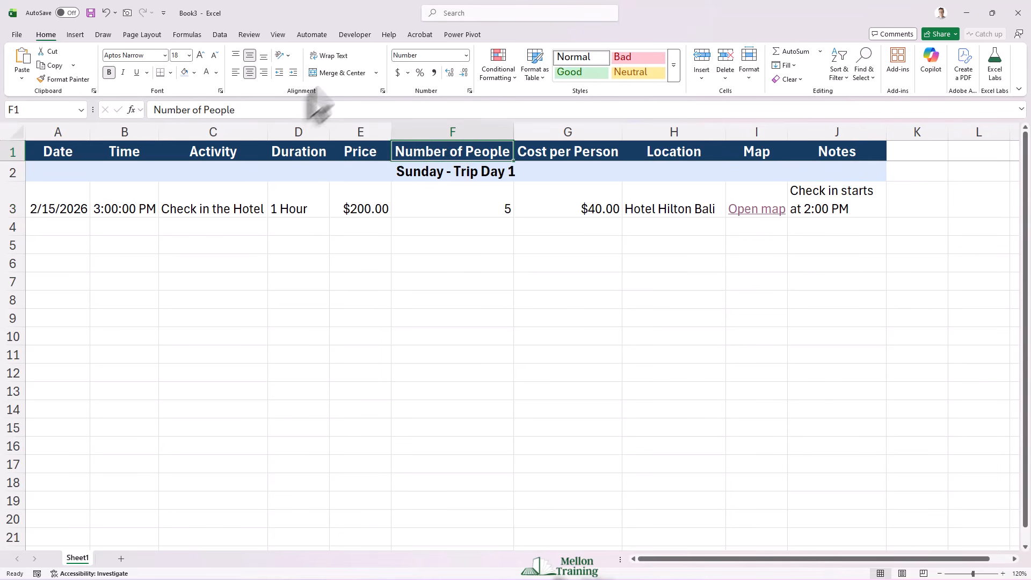
left_click(571, 152)
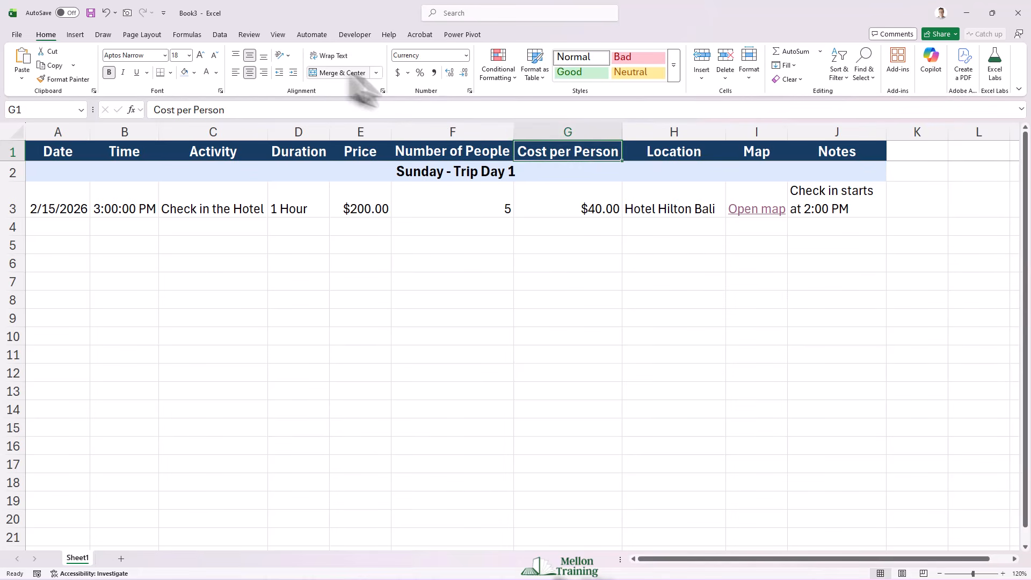
left_click(333, 56)
left_click_drag(621, 130, 589, 129)
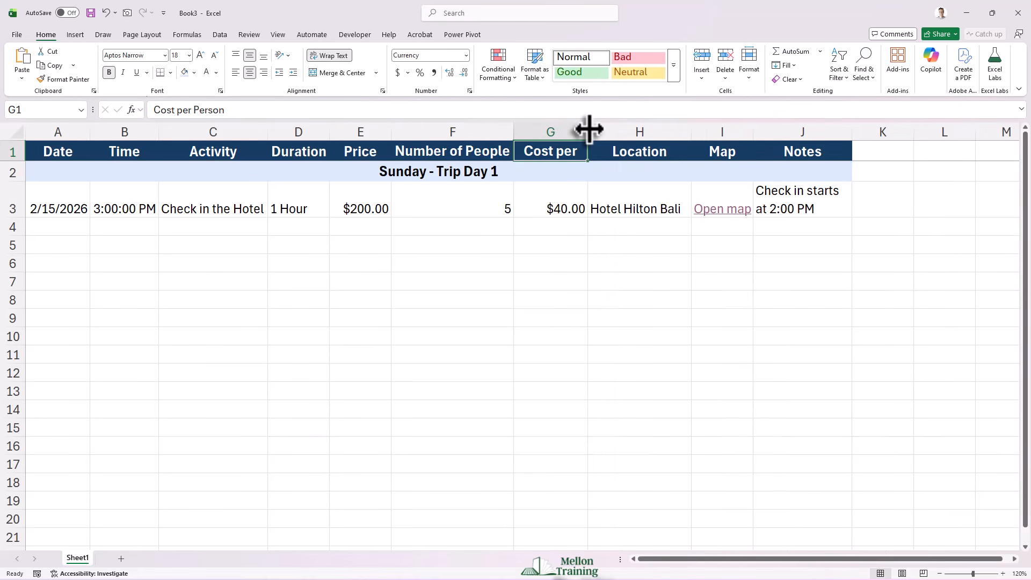
left_click(324, 55)
left_click(465, 177)
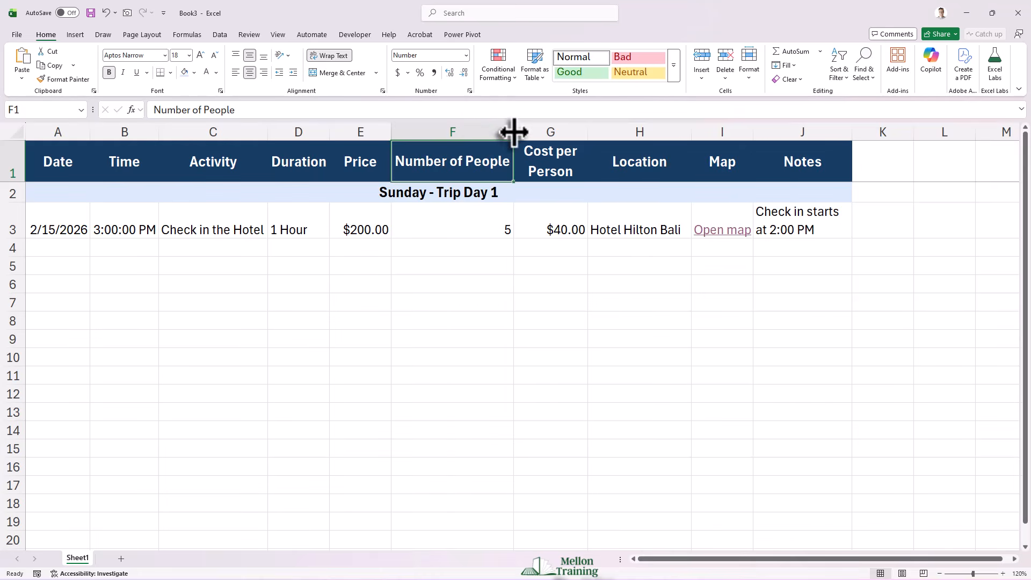
left_click_drag(513, 133, 466, 131)
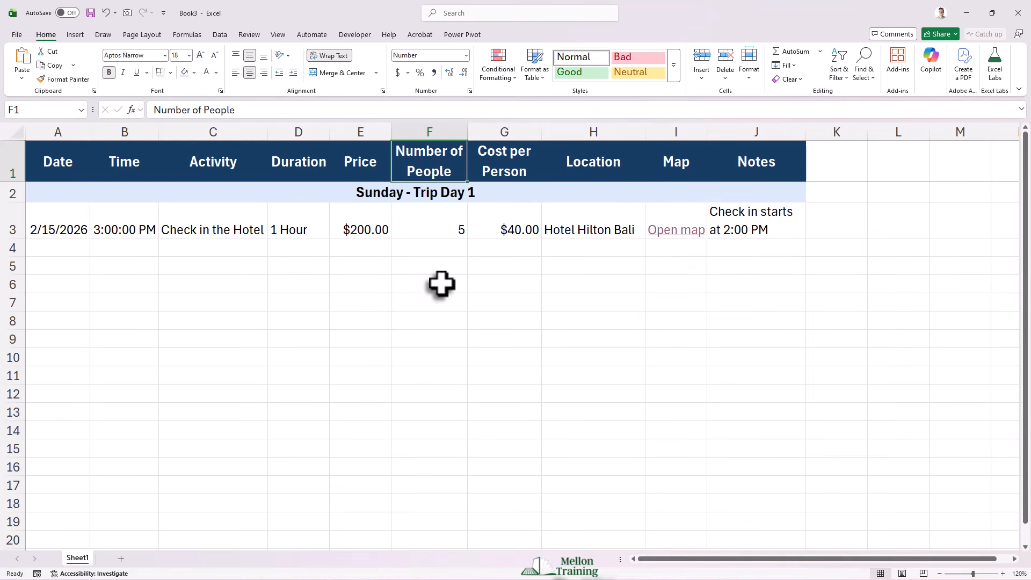
Enter a dinner row in row 4 with date 2/15/2026, time 6:00:00 PM and activity Dinner
left_click(62, 248)
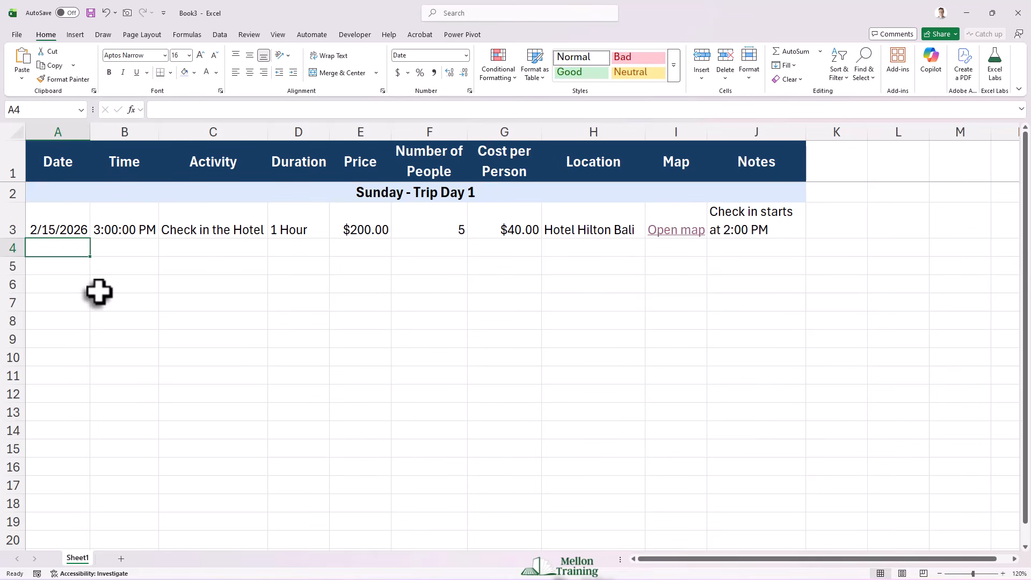
type("2/15/2026")
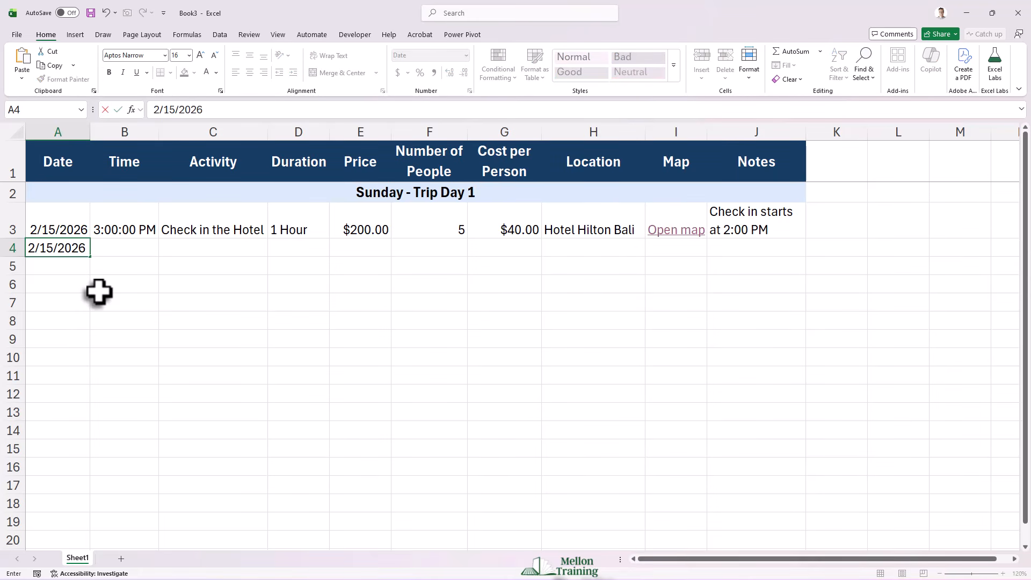
key("Tab")
type("6:")
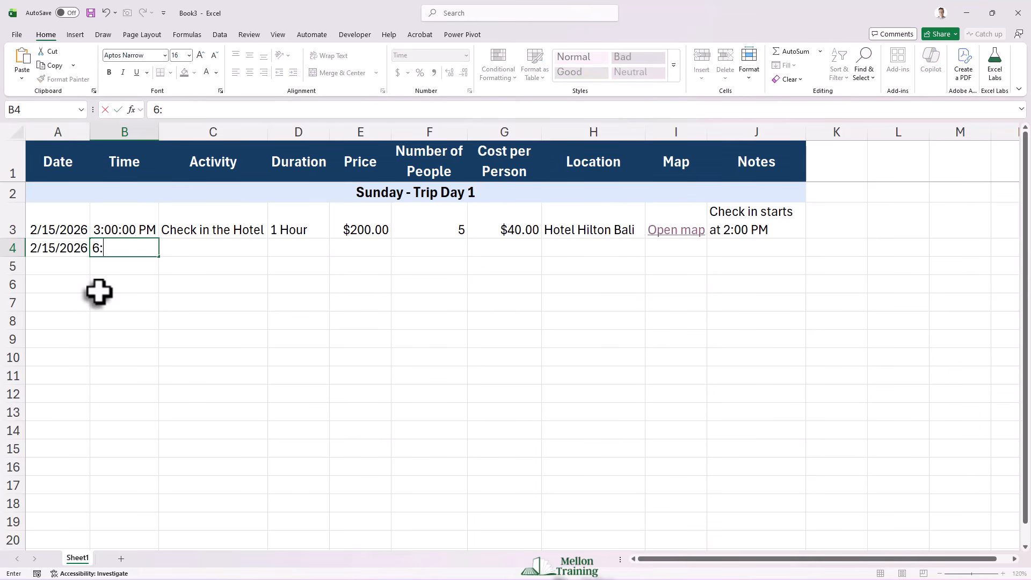
type("00:00 PM")
key("Tab")
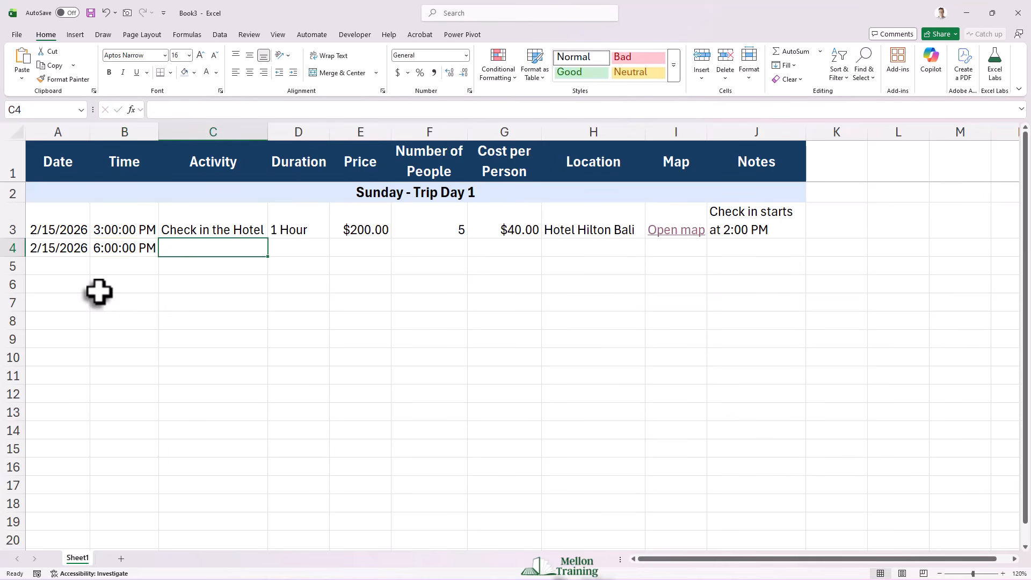
type("Dinner")
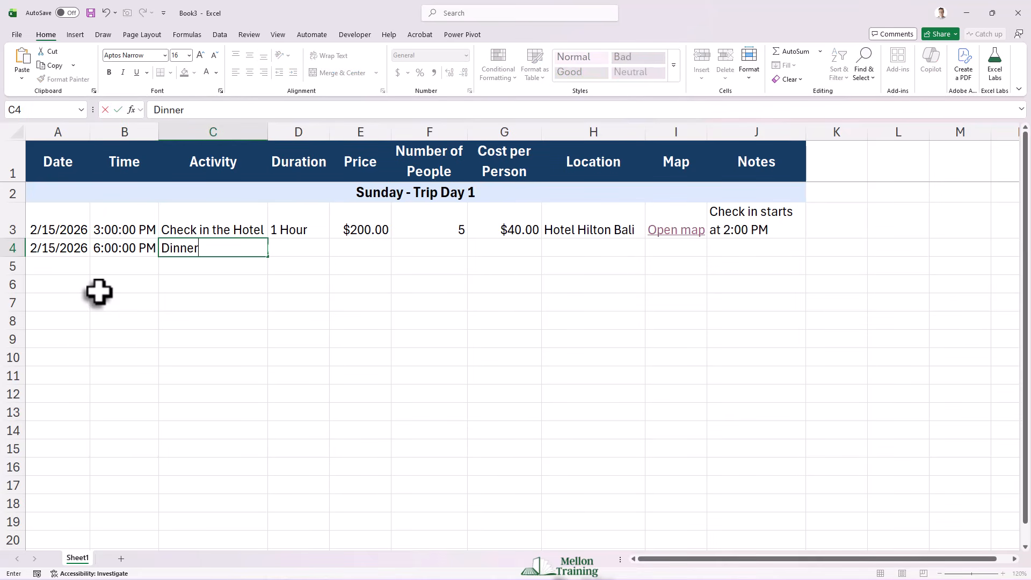
key("Tab")
Enter a price of 160 and 5 people for the Dinner row
key("Tab")
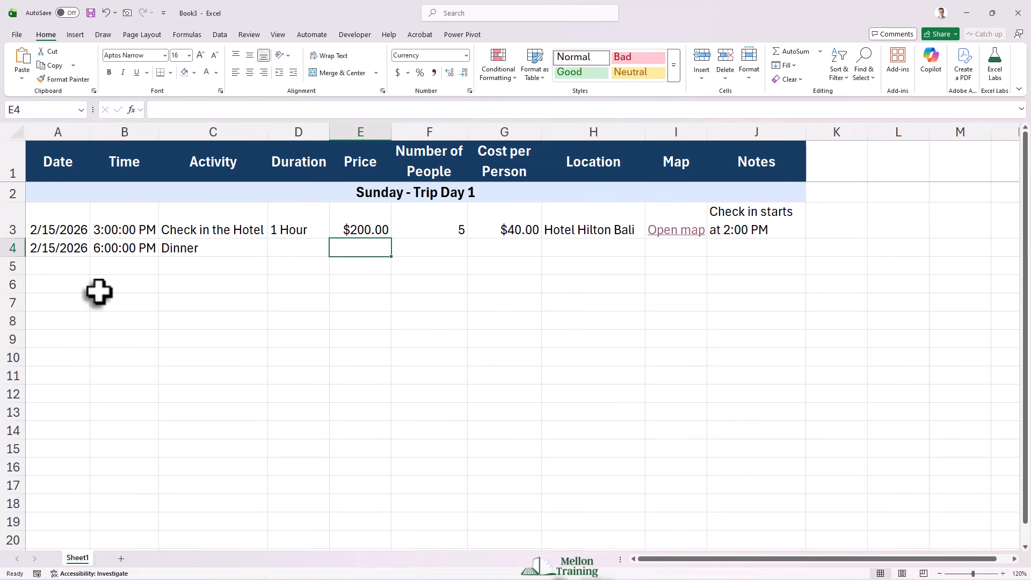
type("160")
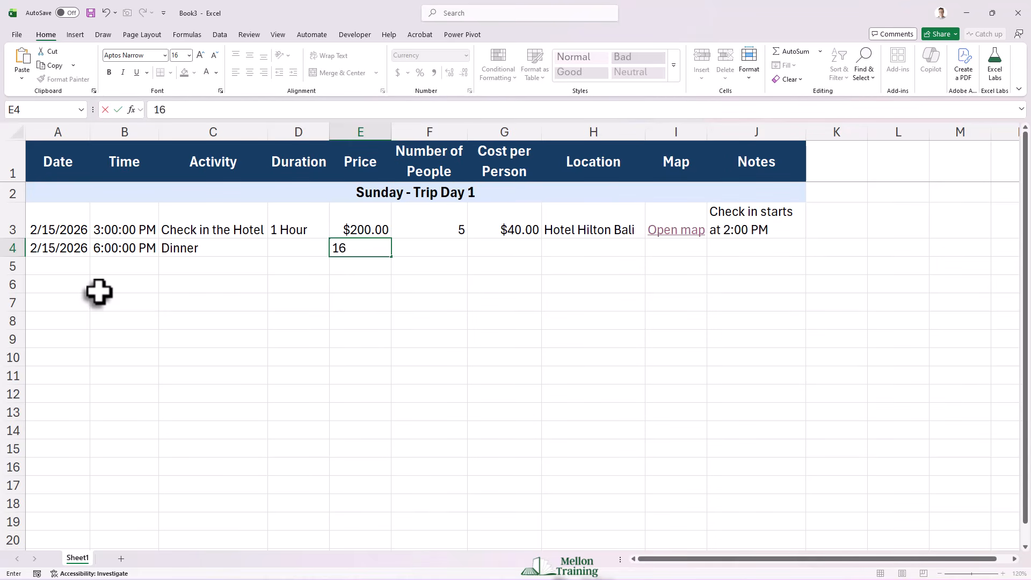
key("Tab")
type("5")
key("Tab")
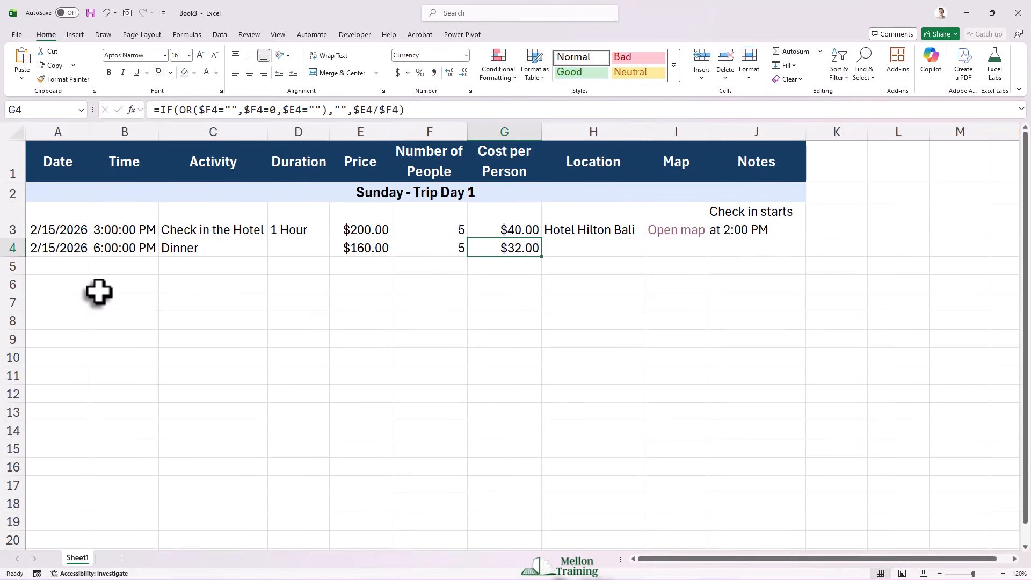
Enter Hotel Hilton Bali as the Dinner location in H4 and fill the map link formula from I3 down to I11
key("Tab")
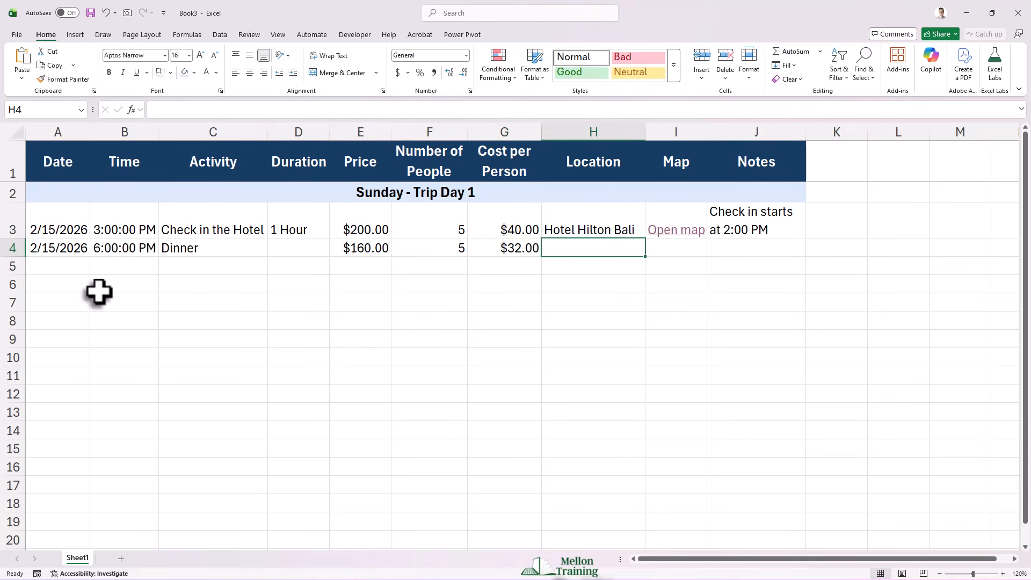
type("Hotel Hilton Bali")
key("Tab")
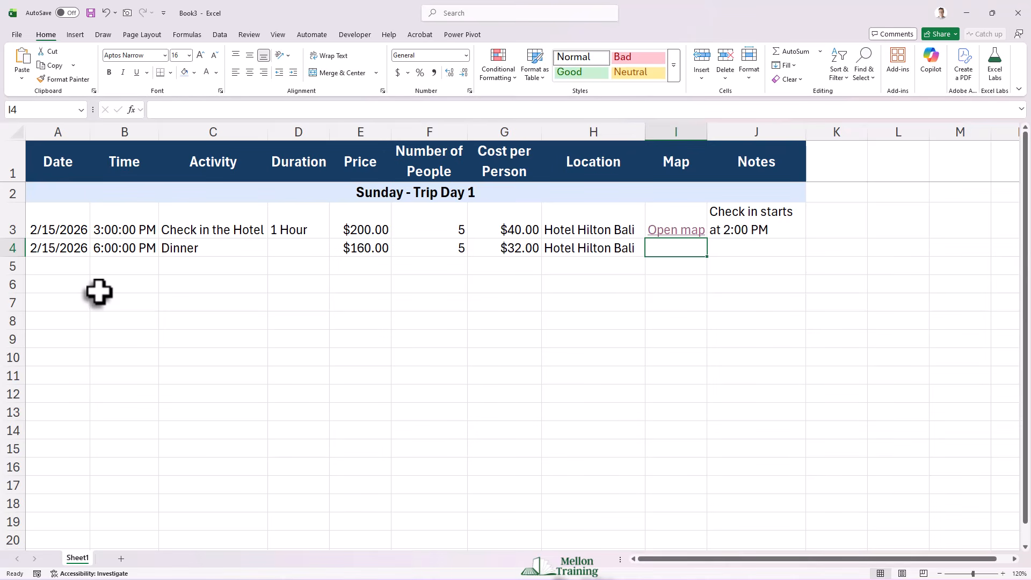
left_click(685, 215)
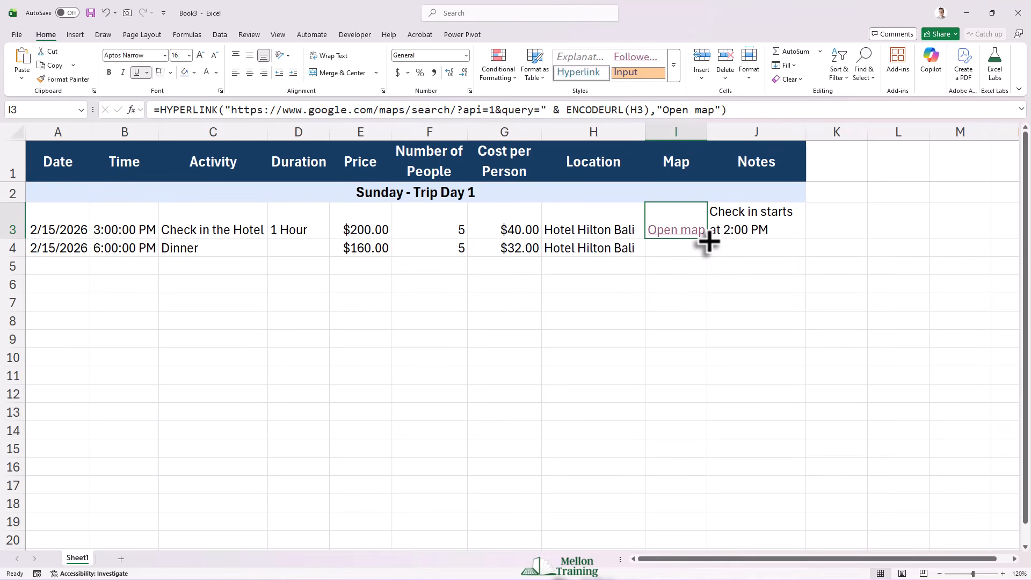
left_click_drag(707, 241, 704, 382)
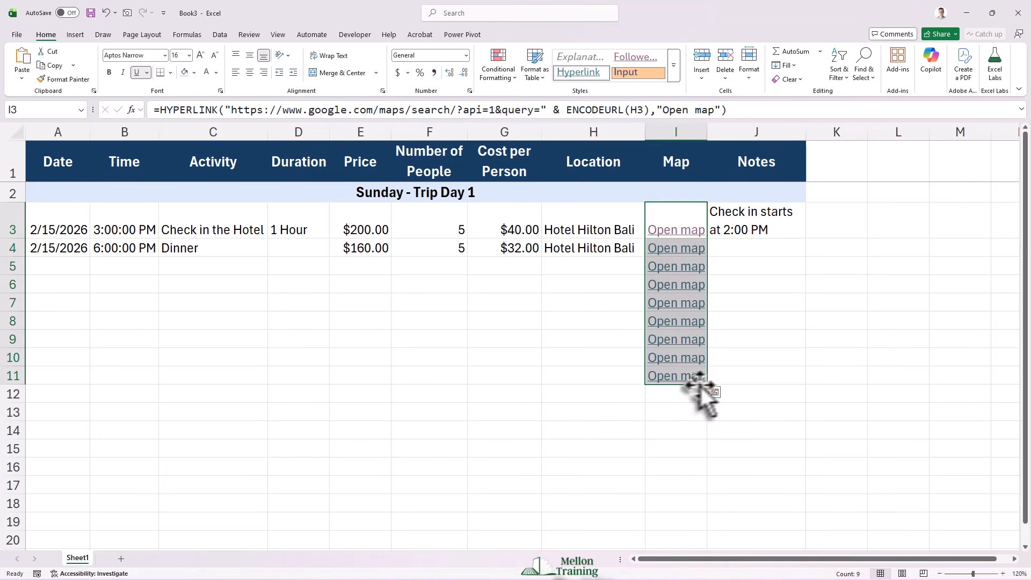
Enter the note Italian Food in J4 for the Dinner row
left_click(744, 248)
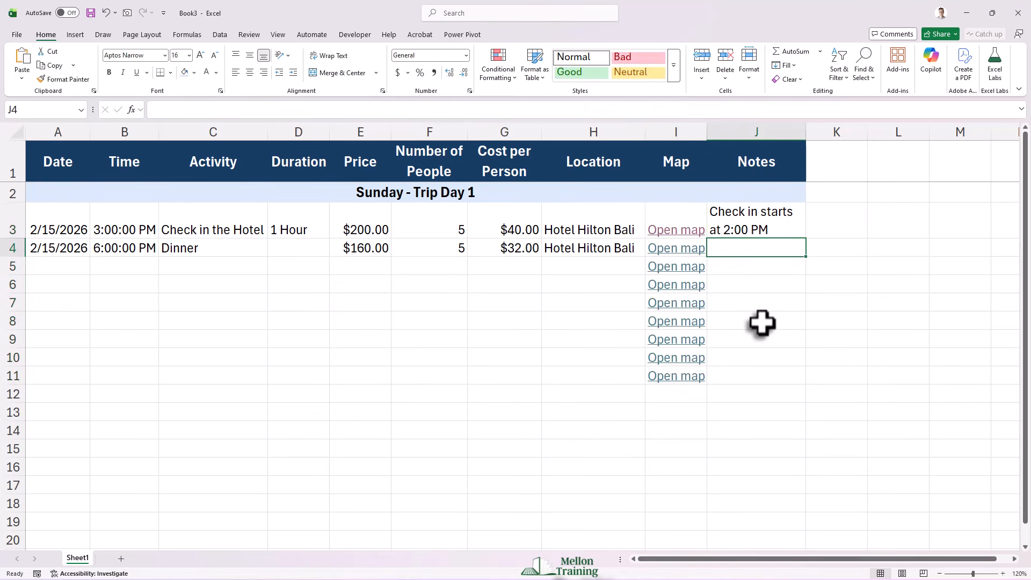
type("Ita")
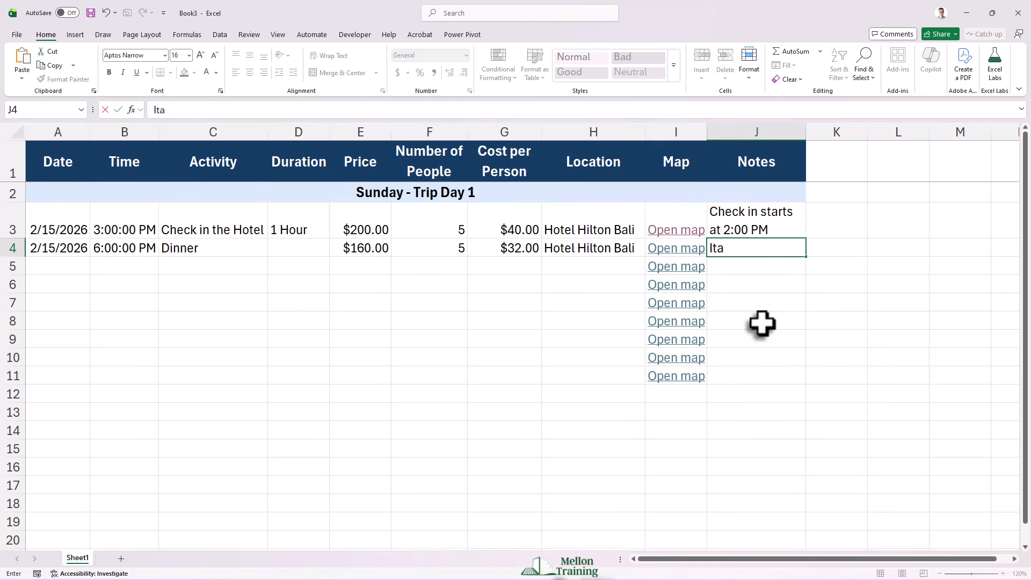
type("lian Food")
key("ctrl+Return")
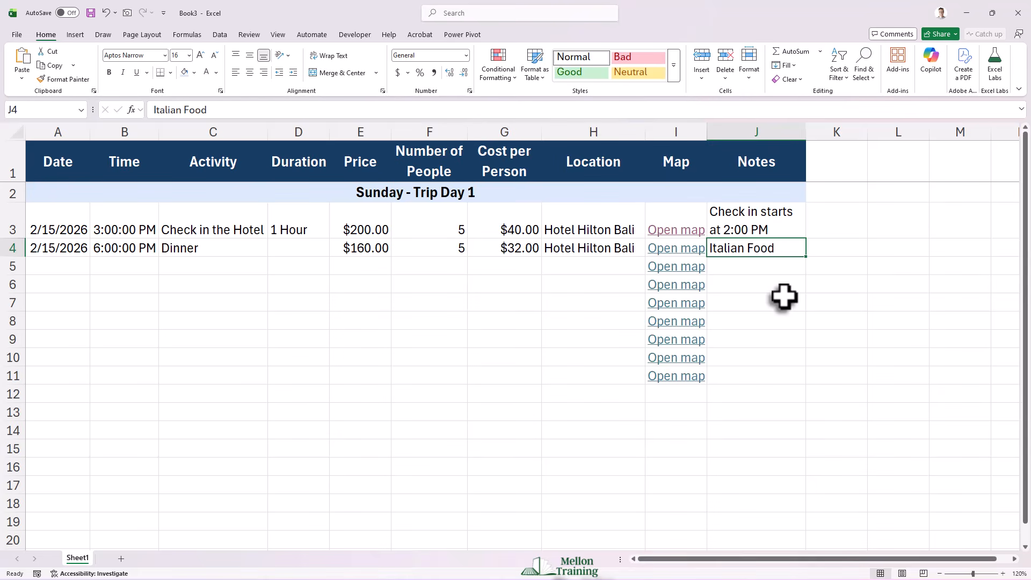
Insert a new column before Duration and give it the header Type
left_click(298, 131)
right_click(301, 134)
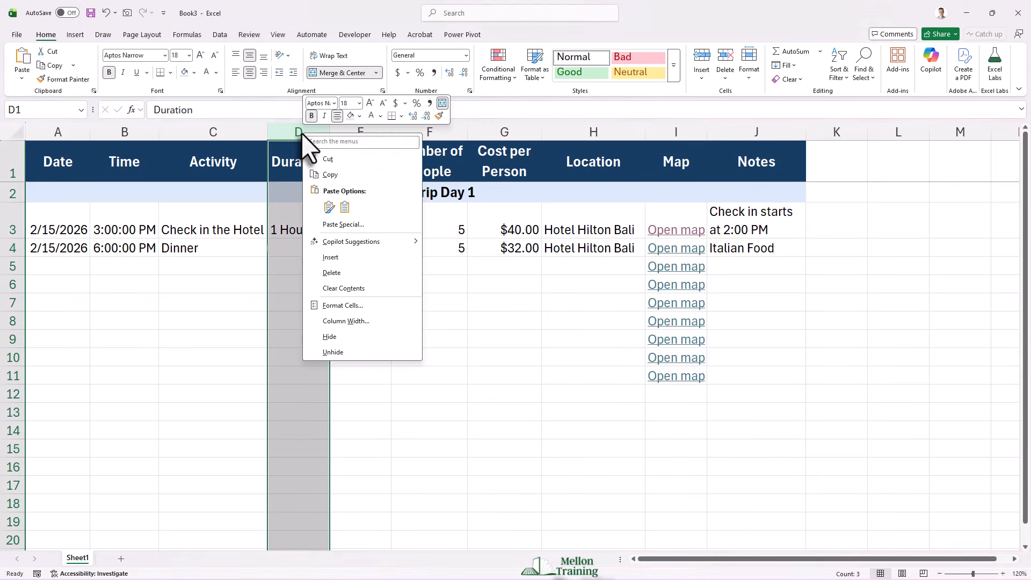
left_click(363, 258)
type("Type")
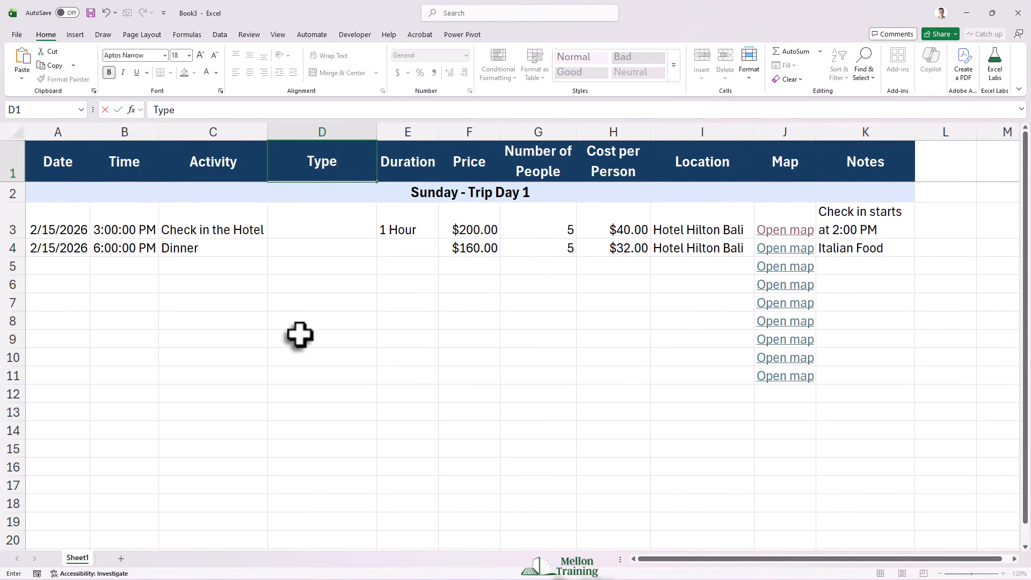
key("Return")
Begin a data validation rule of the List kind for the Type cells D3 to D12
key("Down")
key("Right")
key("Right")
key("Right")
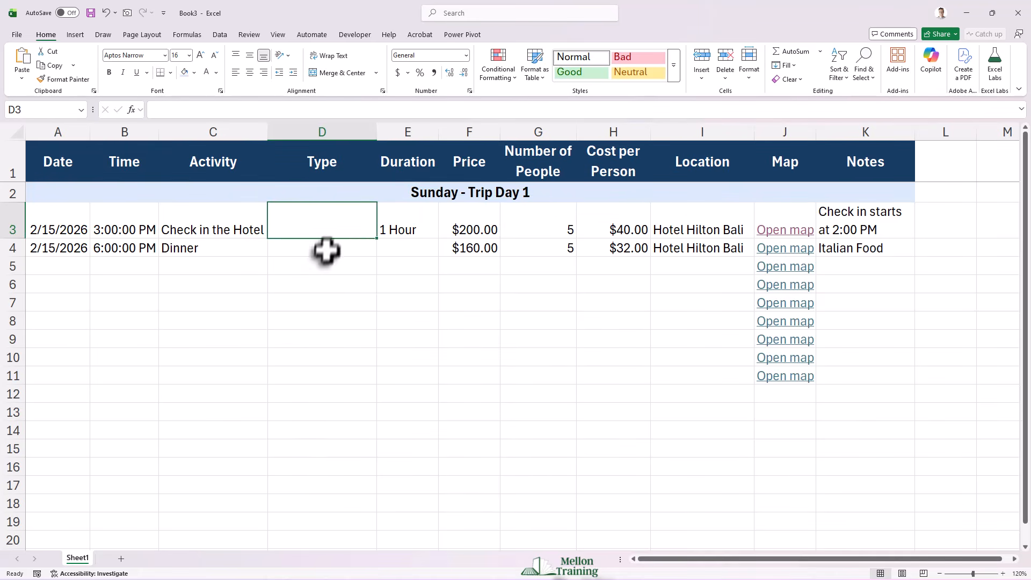
left_click_drag(327, 231, 338, 388)
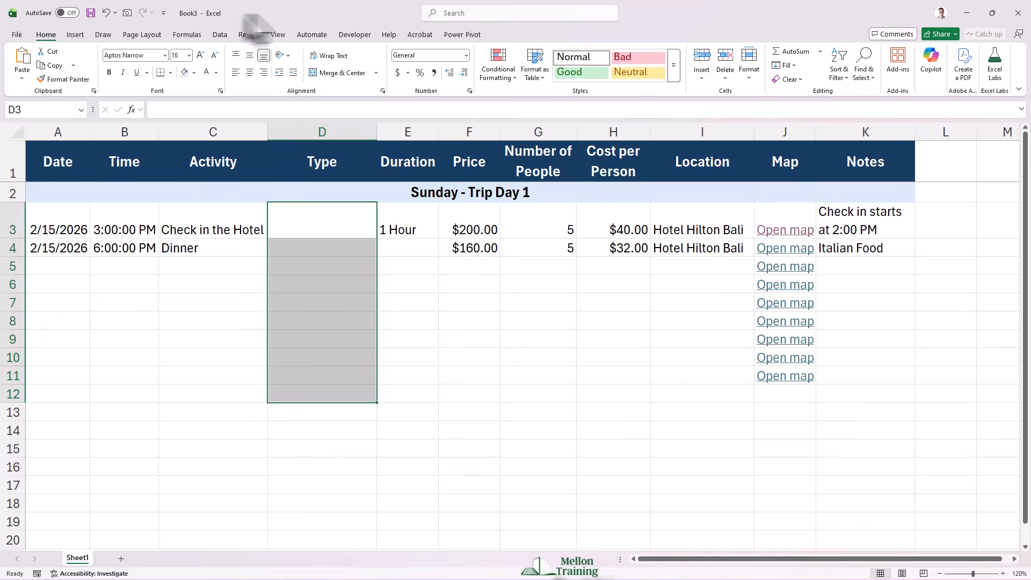
left_click(218, 32)
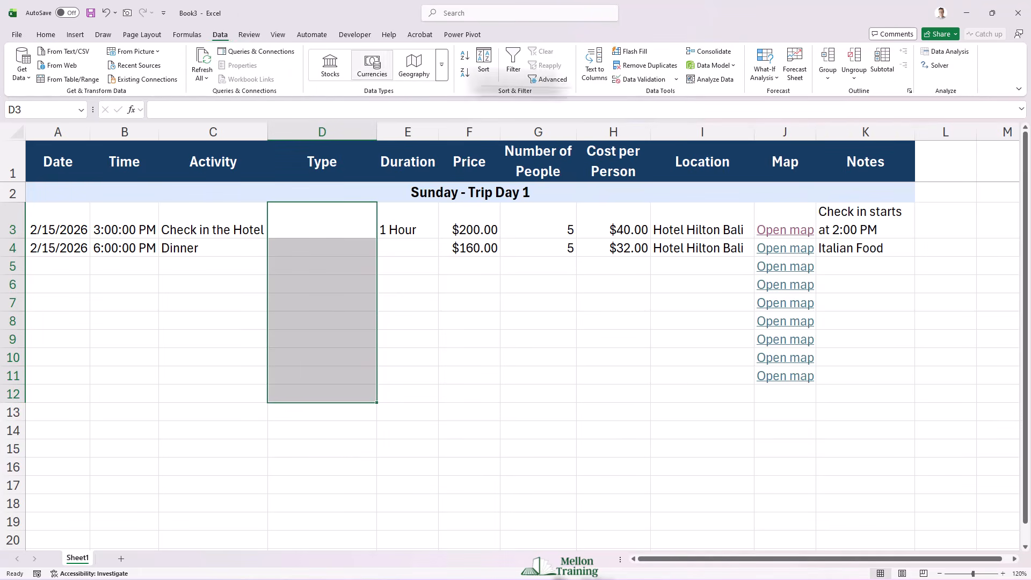
left_click(675, 80)
left_click(683, 94)
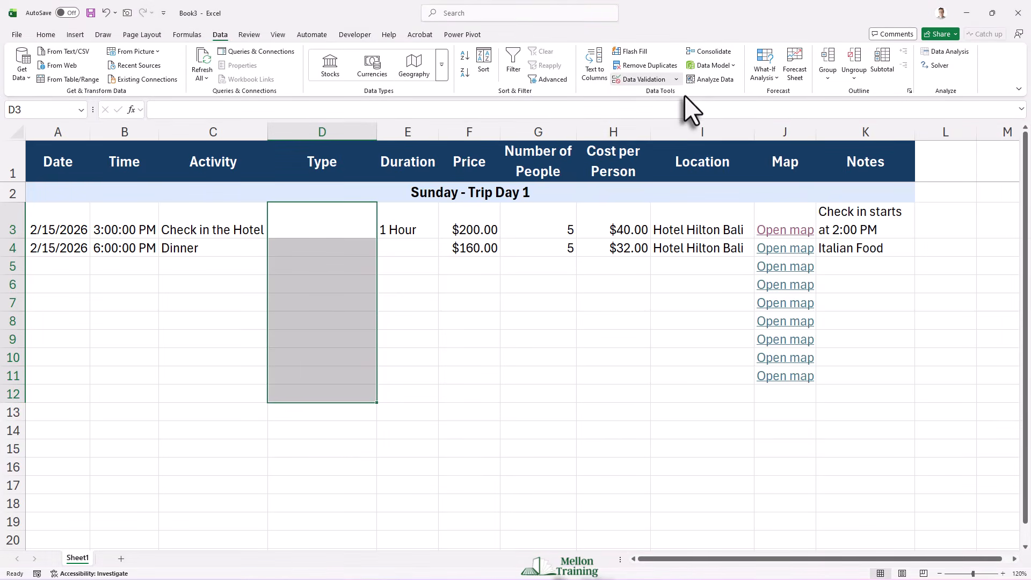
left_click(482, 373)
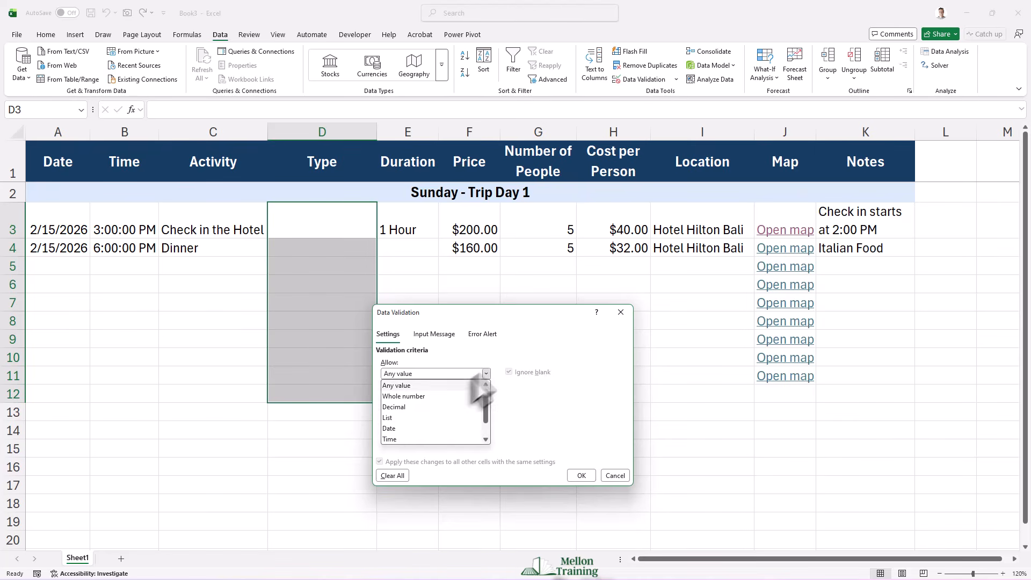
left_click(406, 420)
left_click(407, 420)
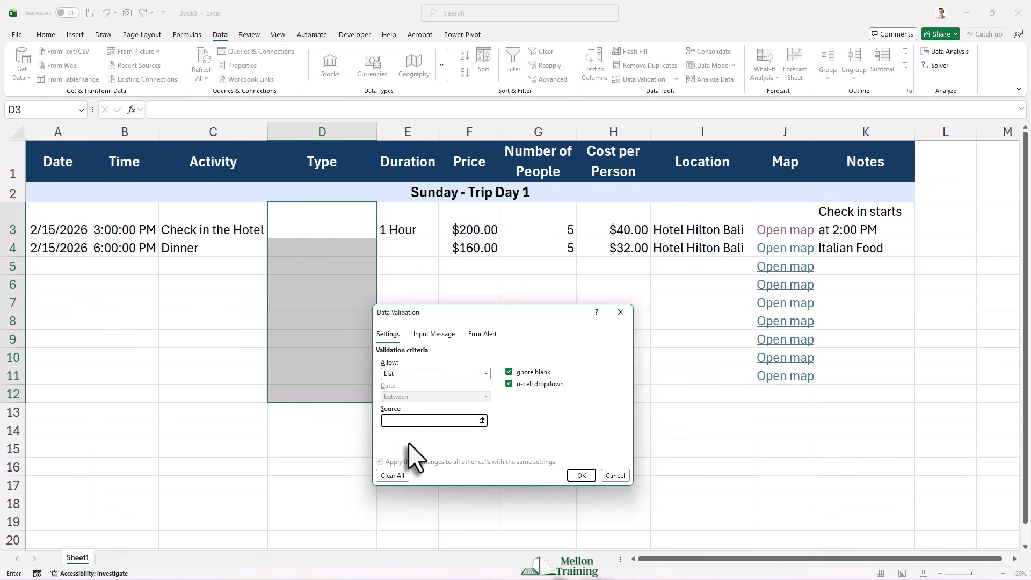
Set the validation list source to Lodging,Entertainment,Food,Drink,Transportation and apply the rule
type("Lodging,")
type("Entertainment")
type(",")
type("Food,")
type("Drink,")
type("Transportation")
left_click(582, 475)
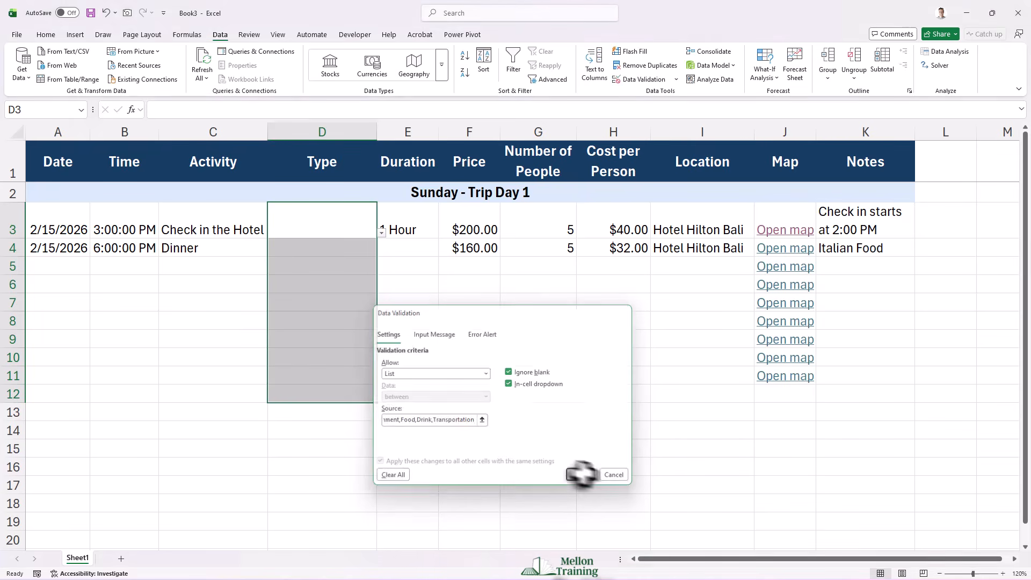
Choose Transportation as the type in D3 and Food in D4, and check the choices offered in D5
left_click(381, 231)
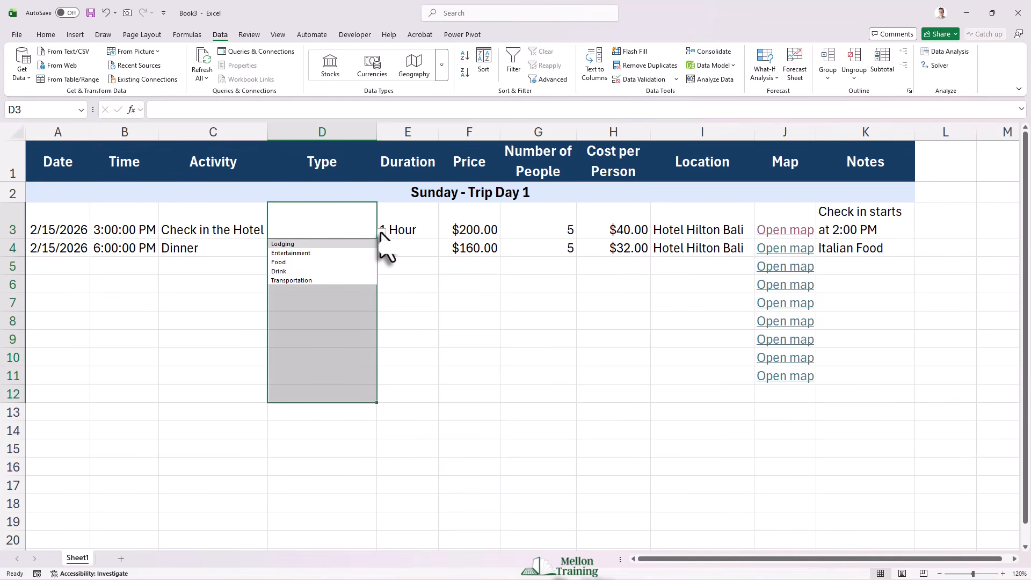
left_click(313, 280)
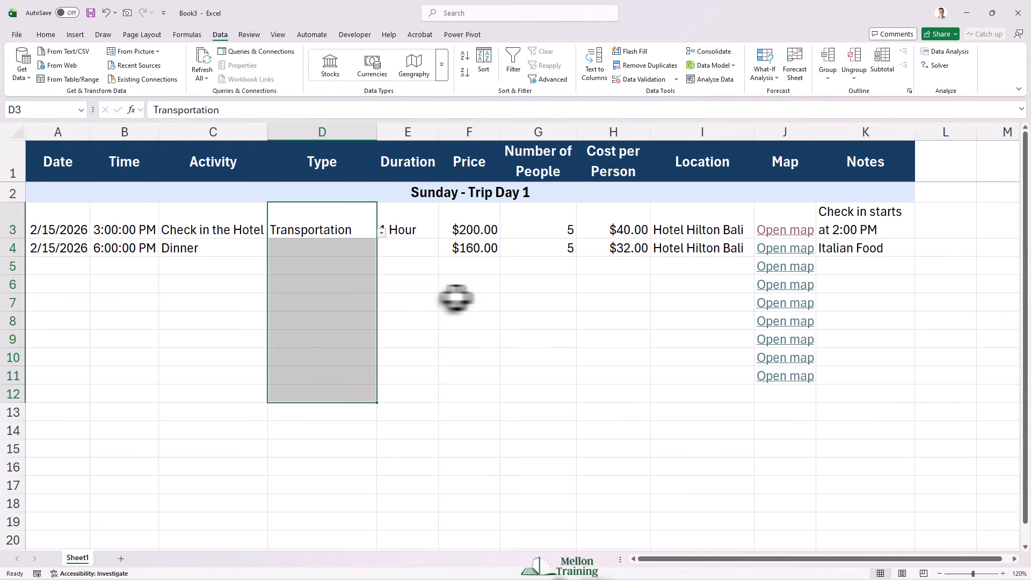
left_click(331, 249)
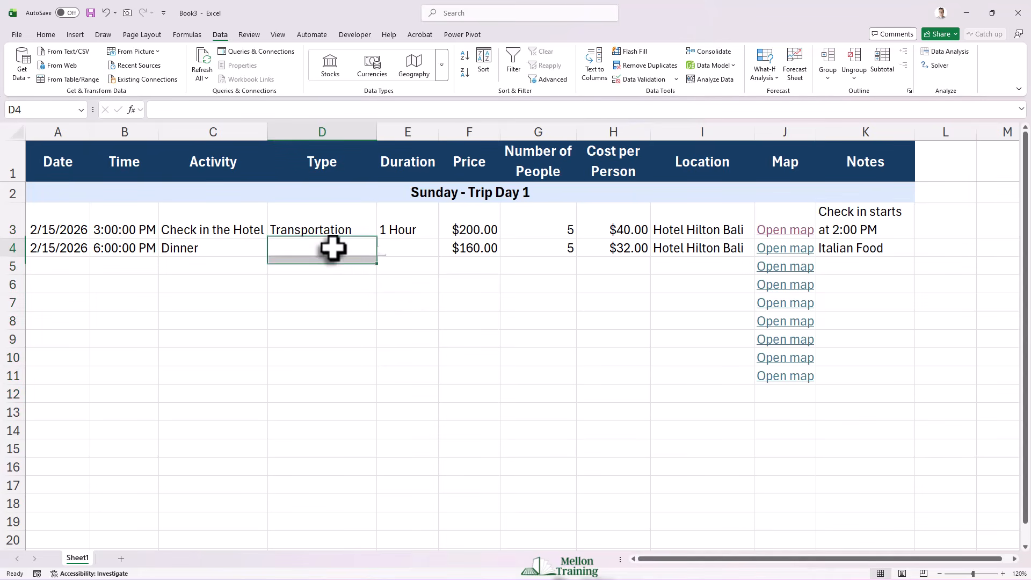
left_click(382, 248)
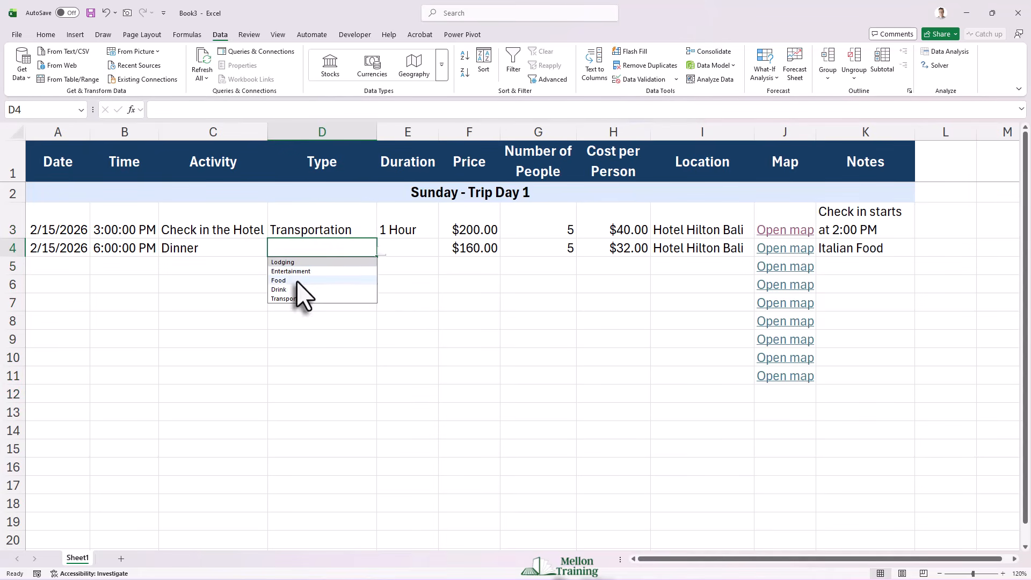
left_click(297, 282)
left_click(371, 272)
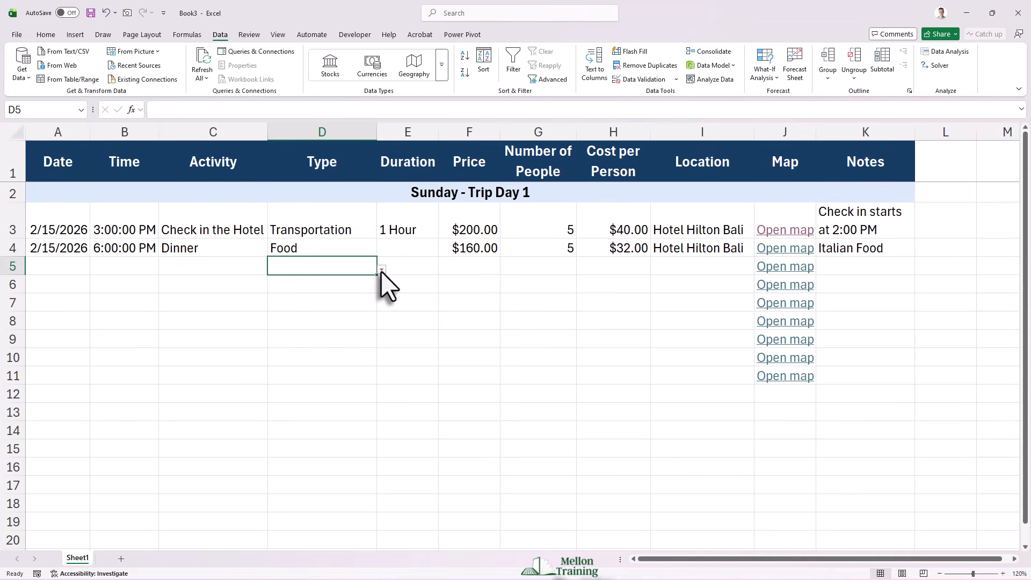
left_click(381, 270)
left_click(380, 271)
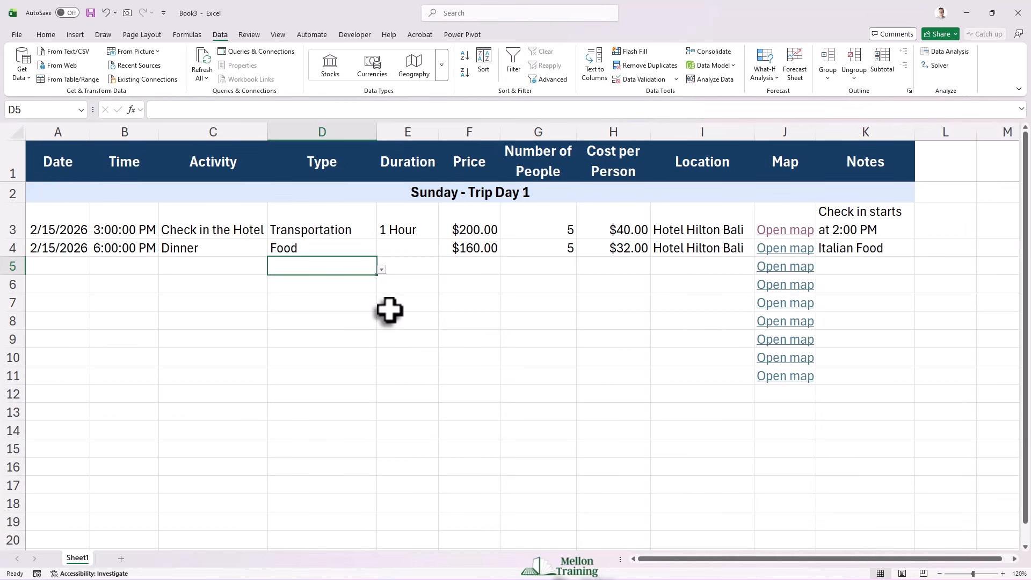
Add a conditional formatting rule to D3 to D11 giving cells containing Food a Green Fill with Dark Green Text
left_click_drag(336, 226, 340, 374)
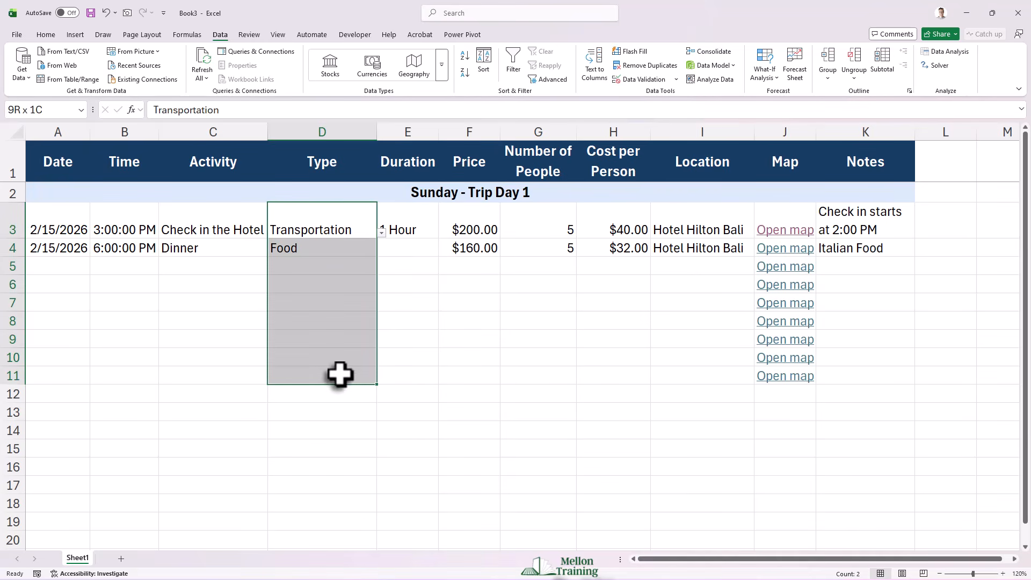
left_click(52, 38)
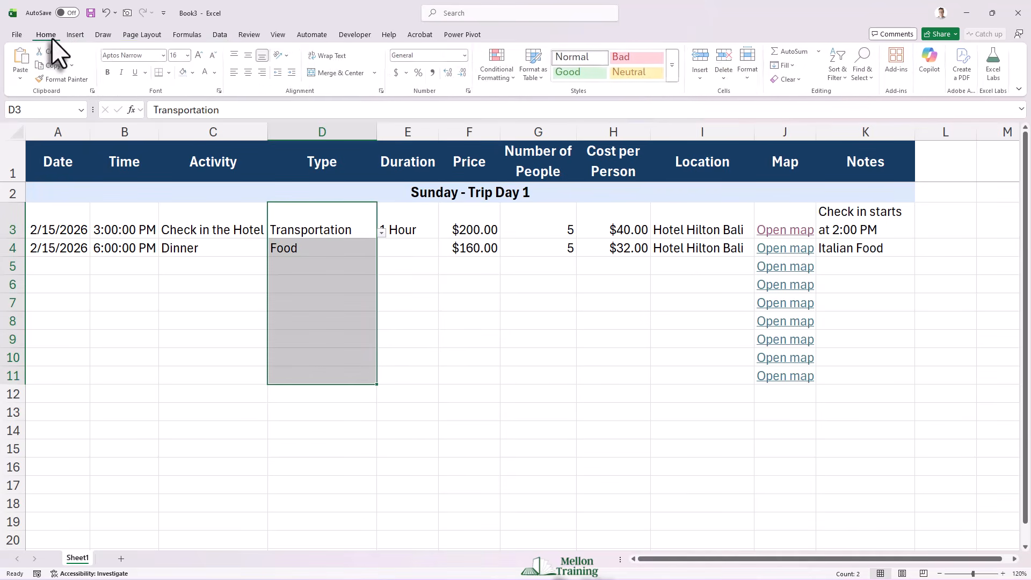
left_click(513, 79)
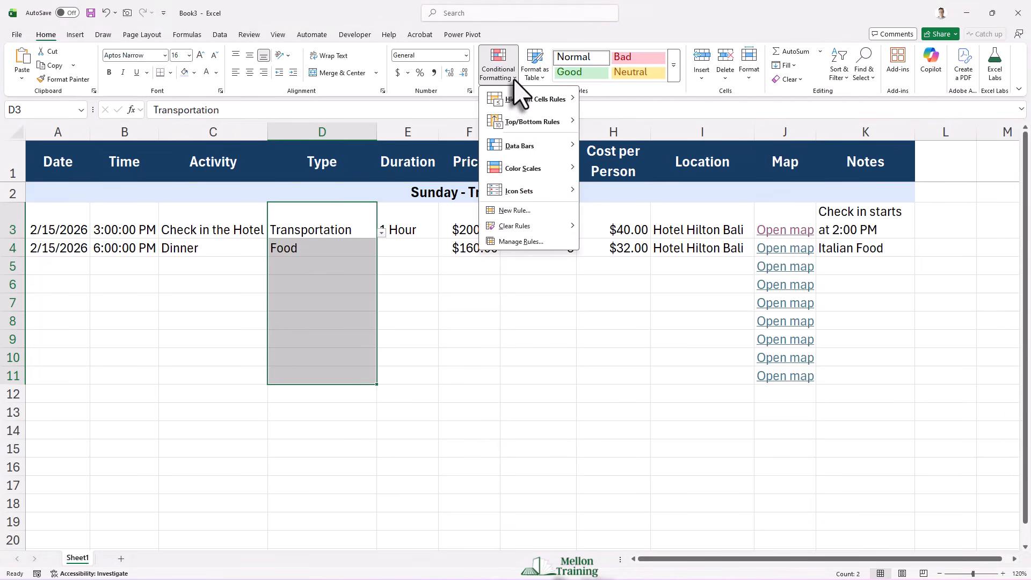
mouse_move(563, 100)
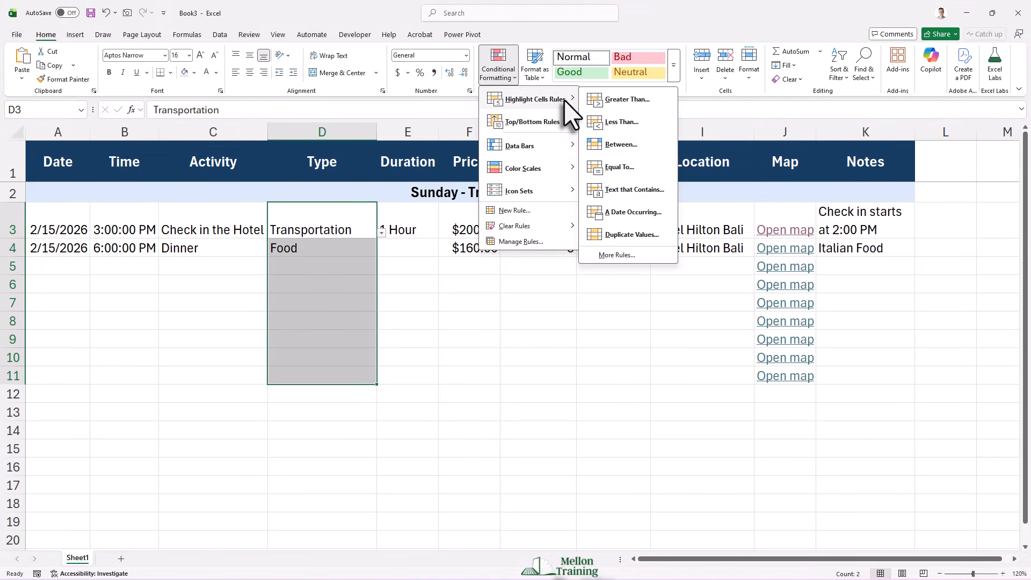
left_click(665, 193)
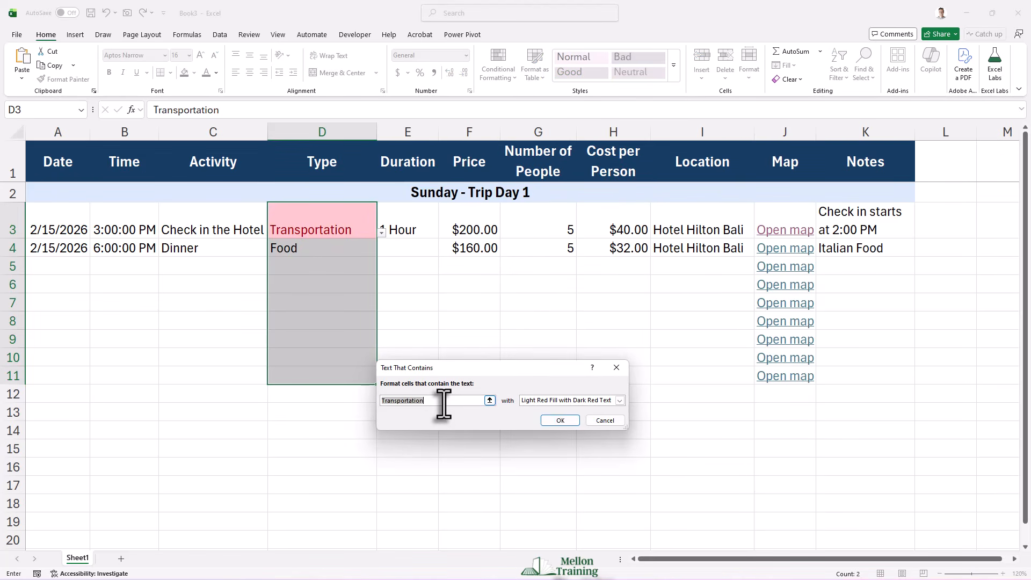
type("Food")
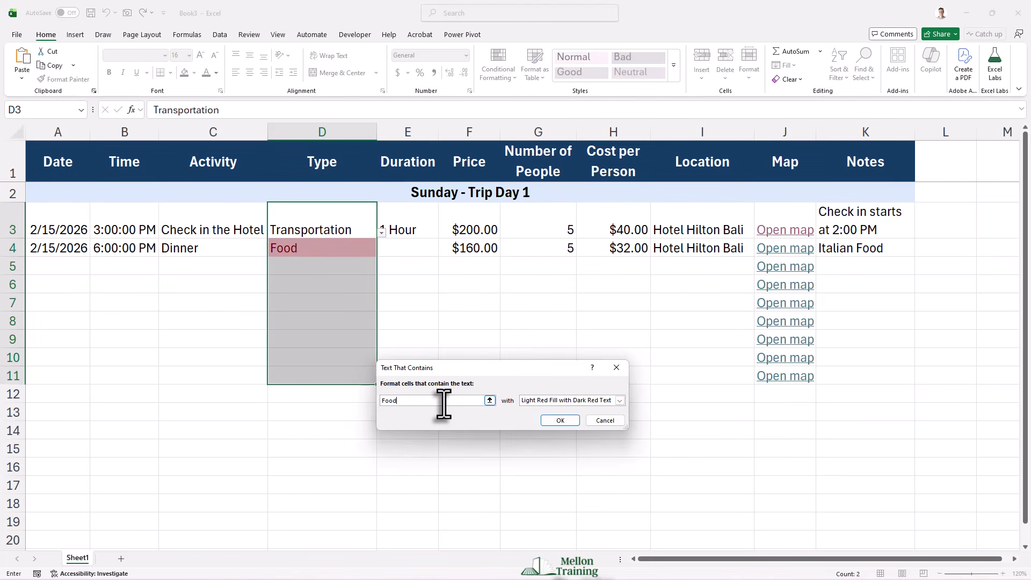
left_click(621, 400)
left_click(581, 425)
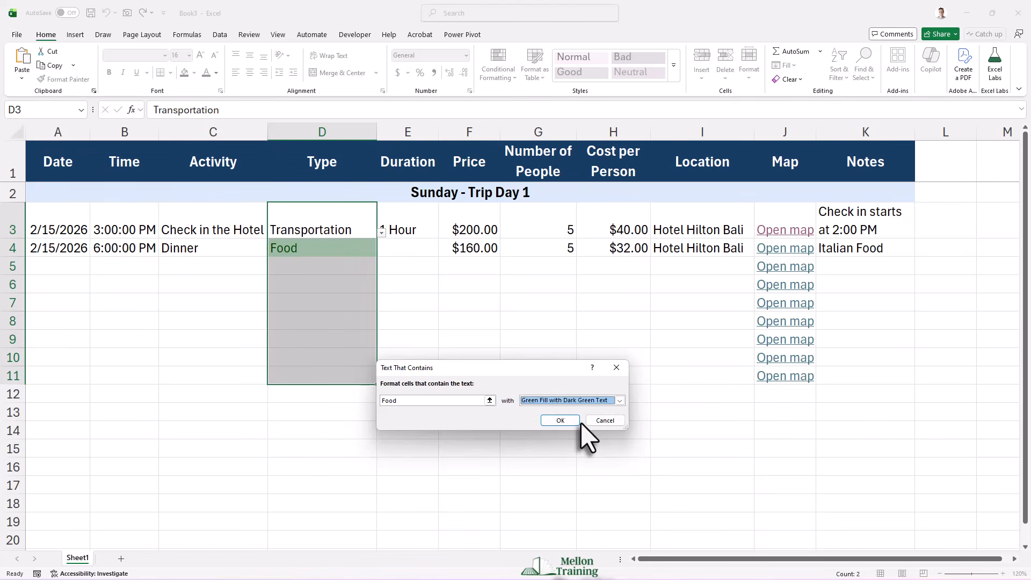
left_click(561, 421)
left_click(391, 264)
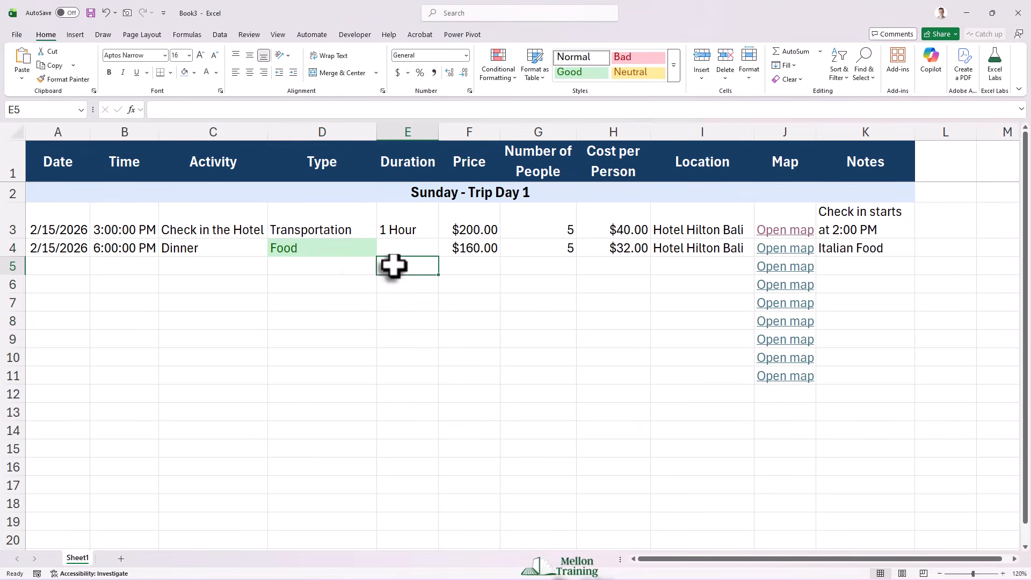
Try Food as the type in D6 to test the highlight rule
left_click(361, 284)
left_click(382, 287)
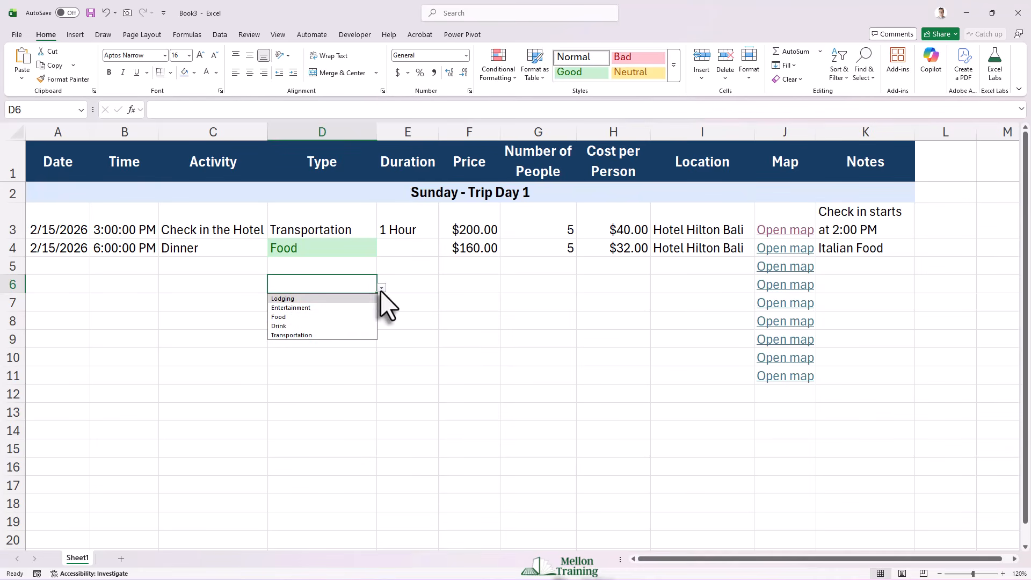
left_click(301, 318)
left_click(402, 286)
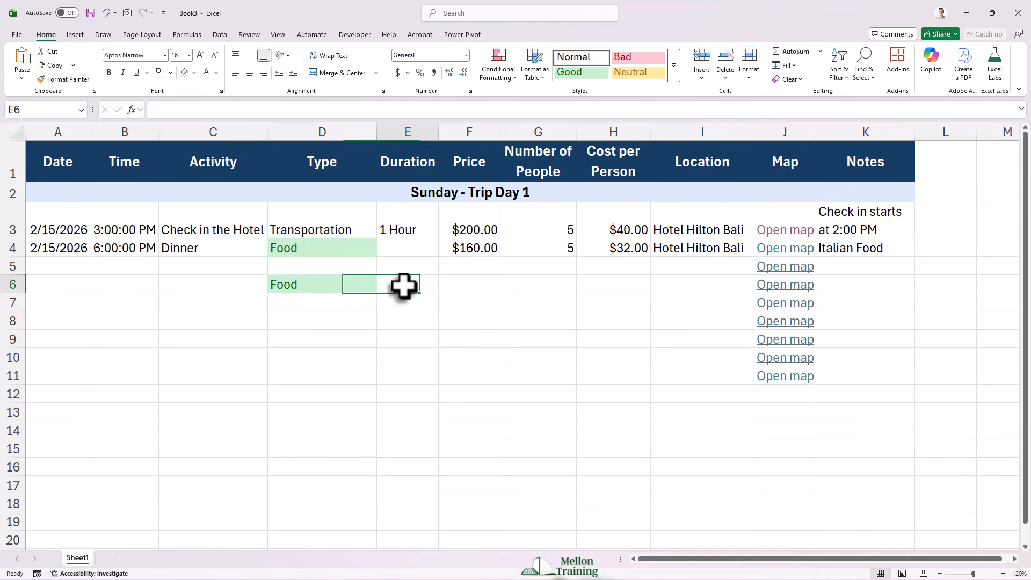
Choose Drink as the type in D5 and Lodging in D6
left_click(370, 290)
left_click(379, 290)
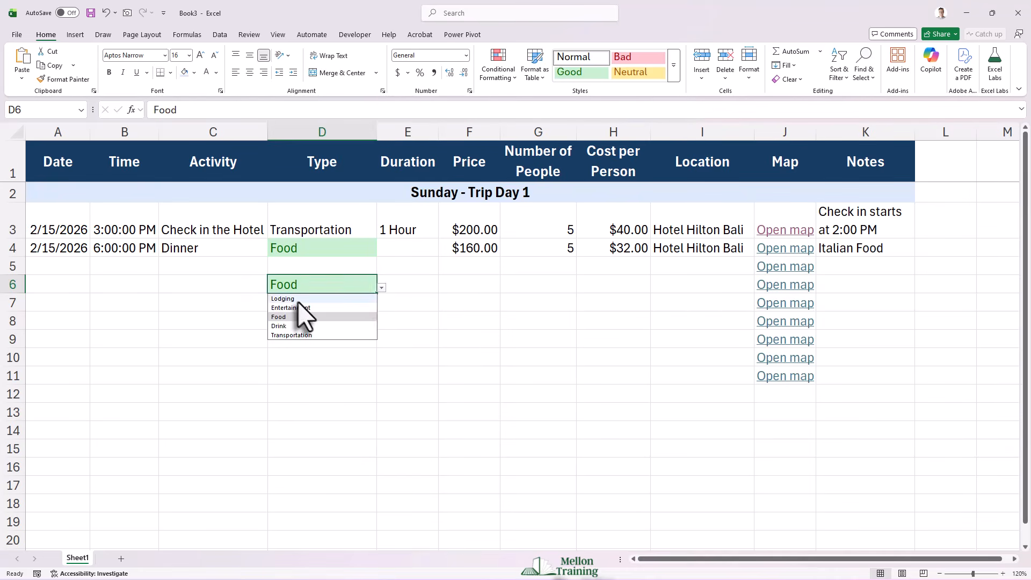
left_click(300, 327)
left_click(374, 269)
left_click(380, 270)
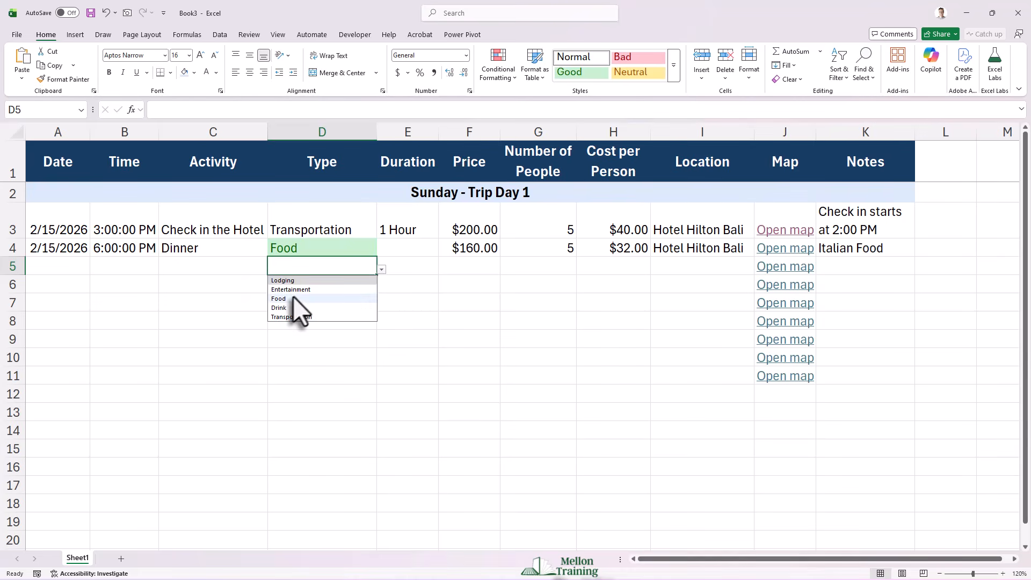
left_click(282, 308)
left_click(352, 286)
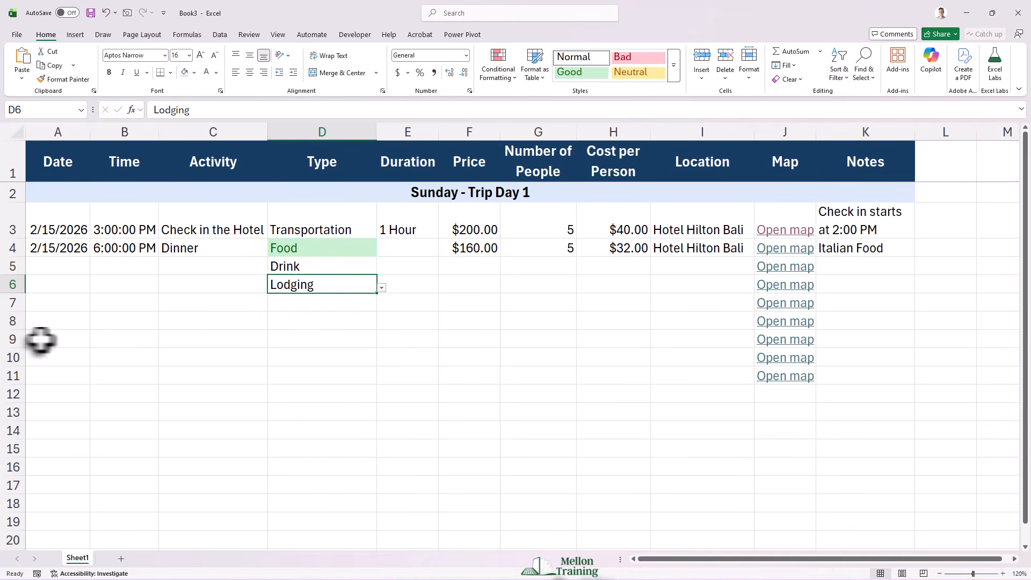
Insert a blank row above row 9 and copy the Sunday - Trip Day 1 heading row
right_click(12, 338)
left_click(43, 460)
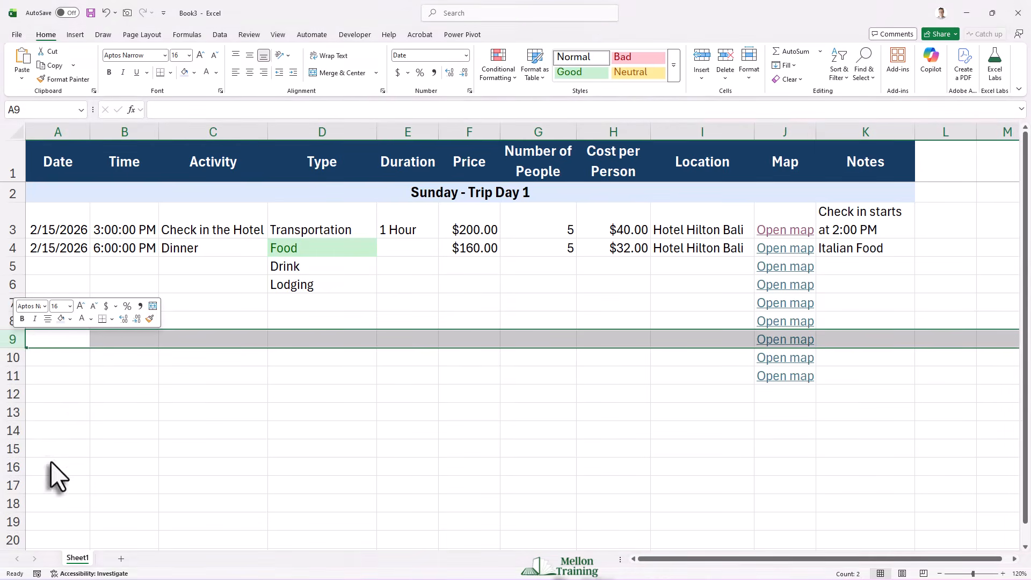
left_click(63, 337)
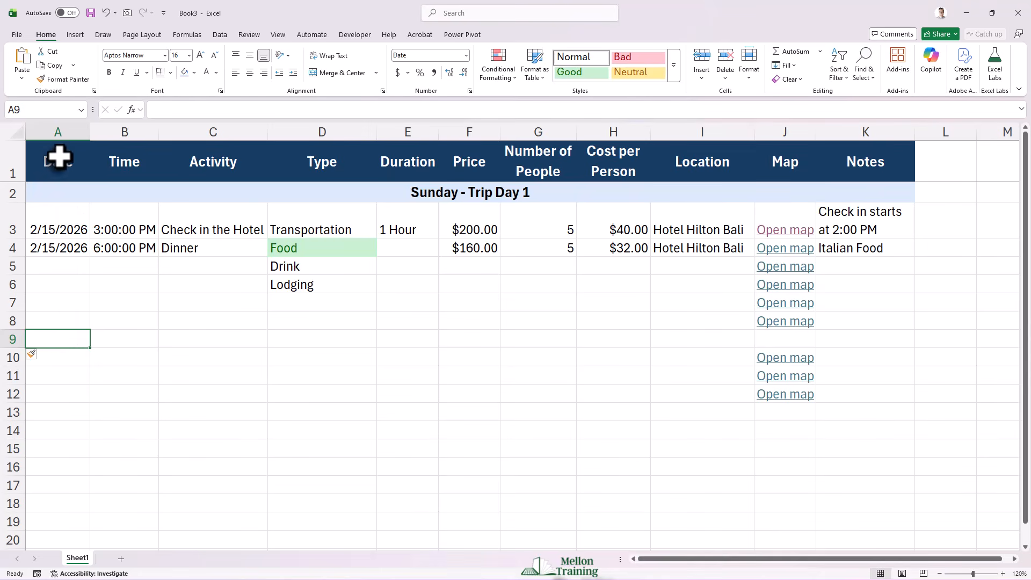
left_click_drag(44, 196, 308, 198)
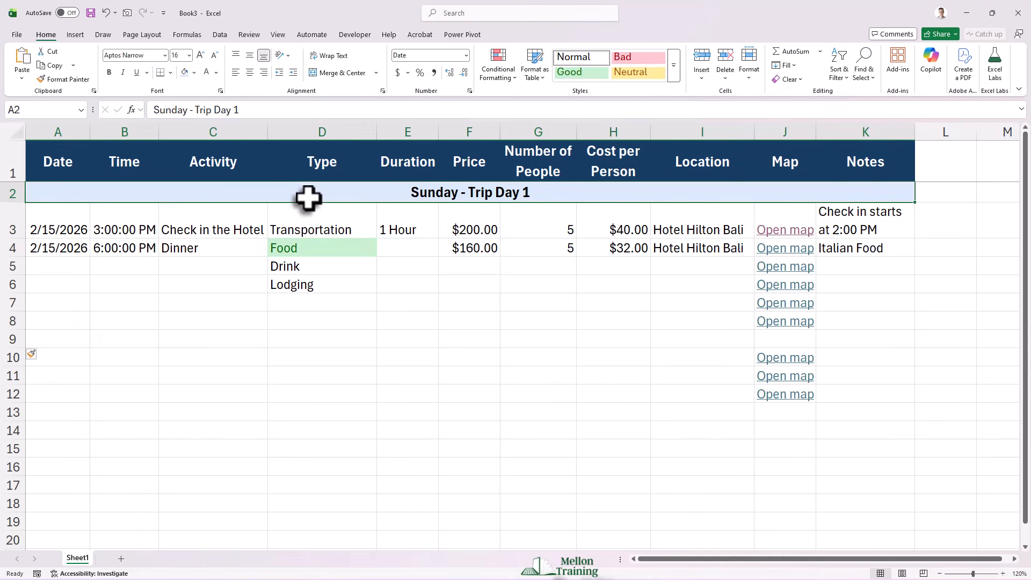
key("ctrl+c")
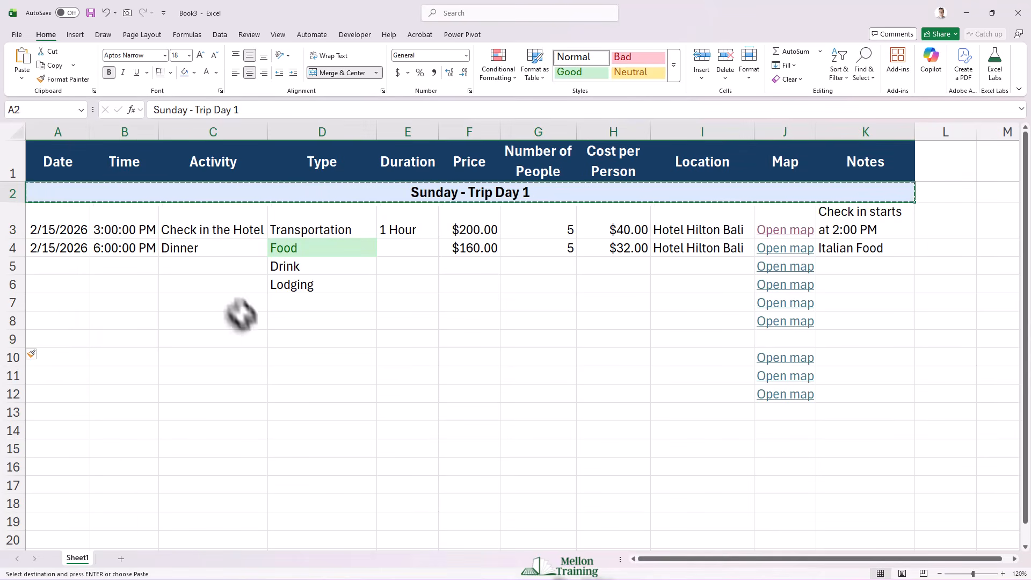
left_click(51, 358)
key("ctrl+v")
key("ctrl+z")
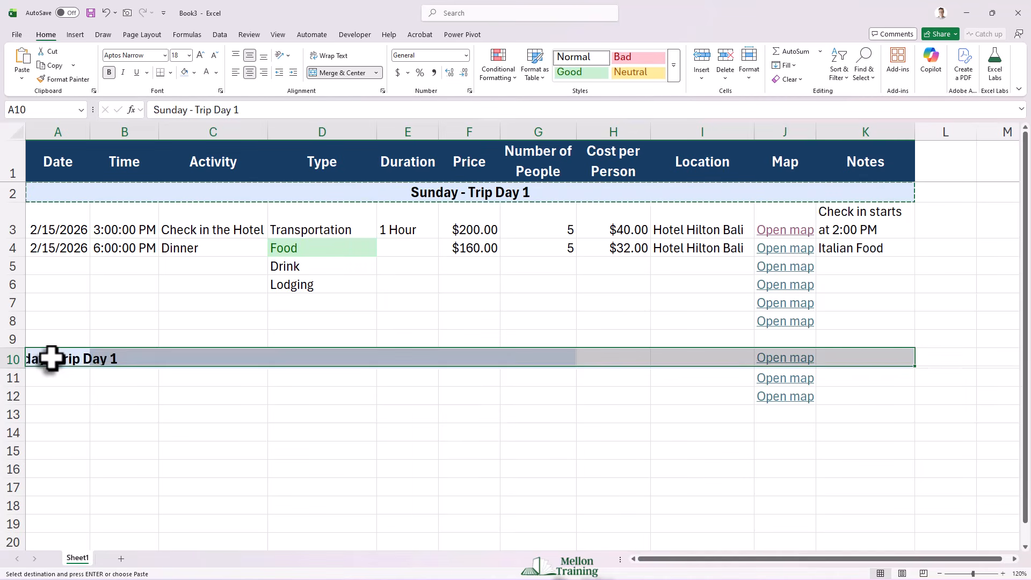
Paste the copied day heading into row 9 and change its text to Monday - Trip Day 2
left_click(58, 340)
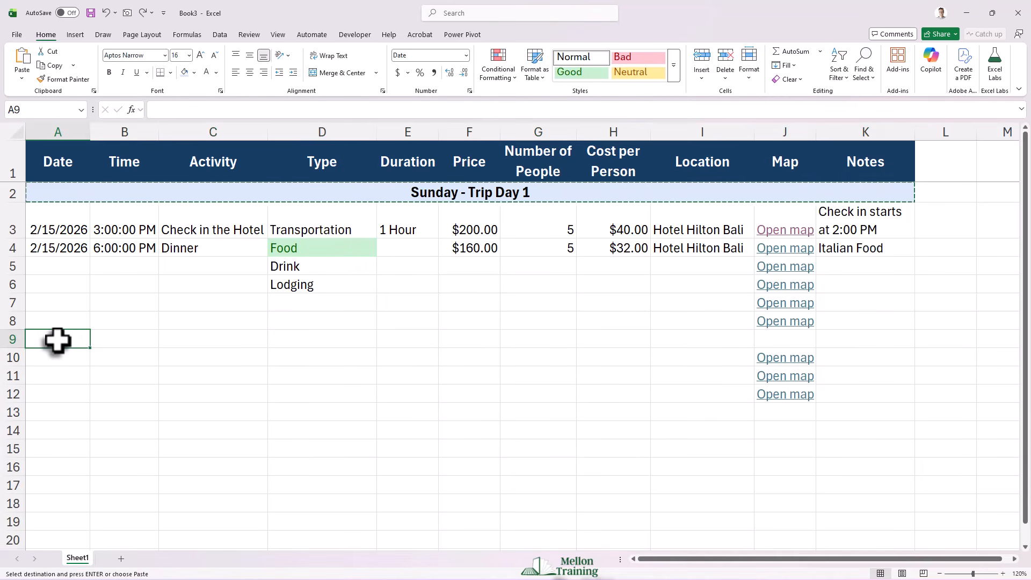
key("ctrl+v")
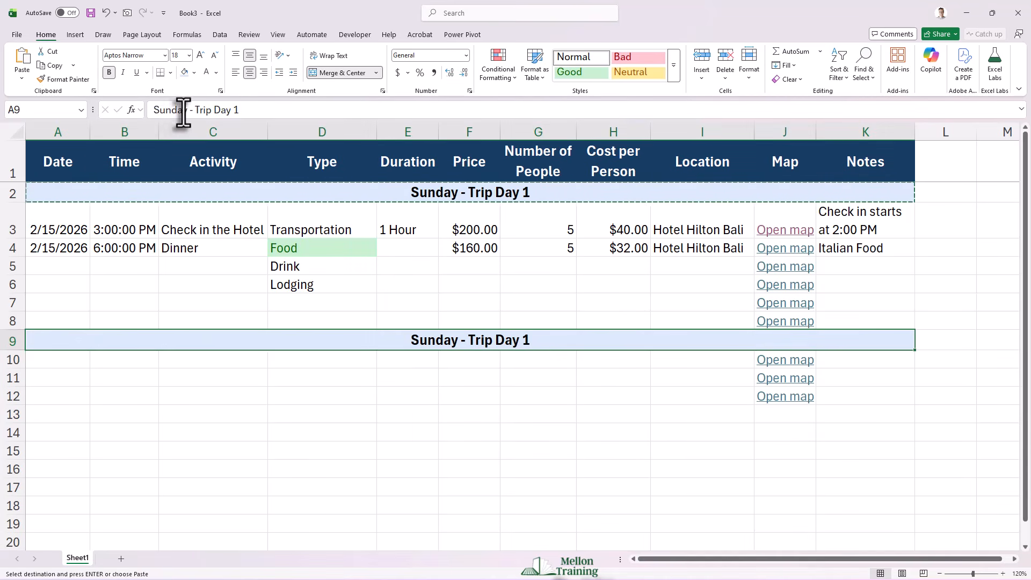
left_click_drag(172, 111, 126, 113)
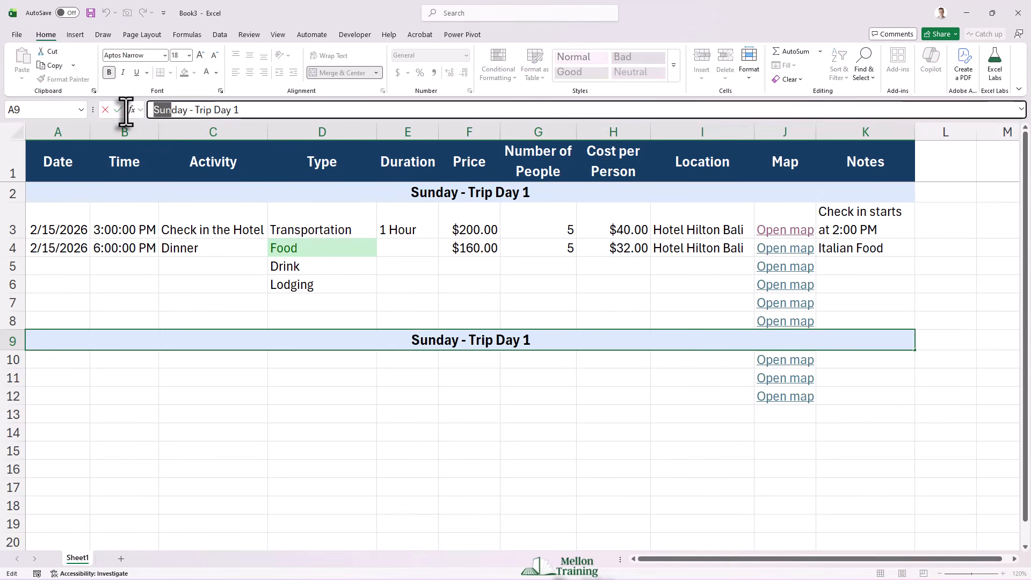
type("Mon")
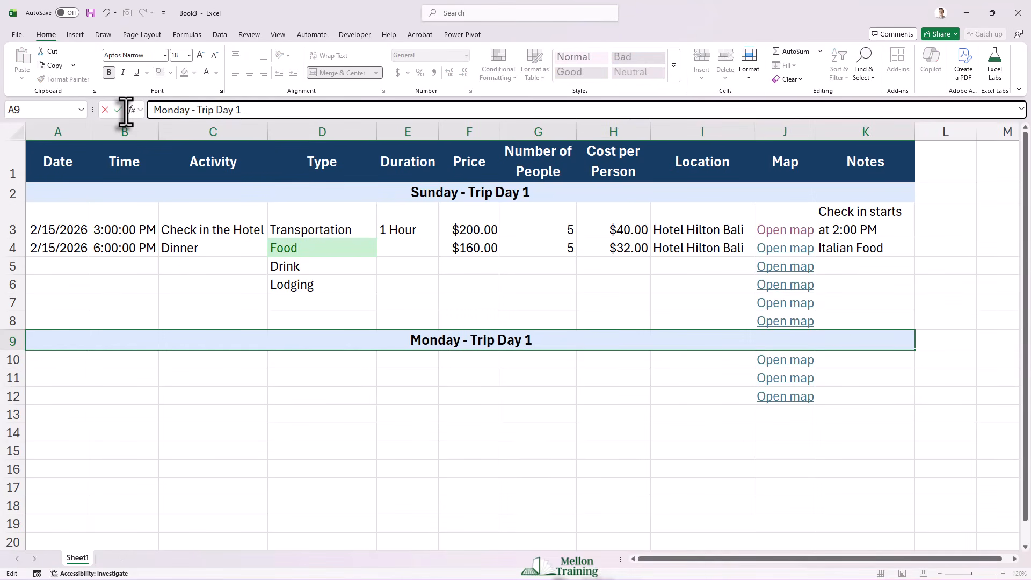
key("End")
key("BackSpace")
type("2")
key("Return")
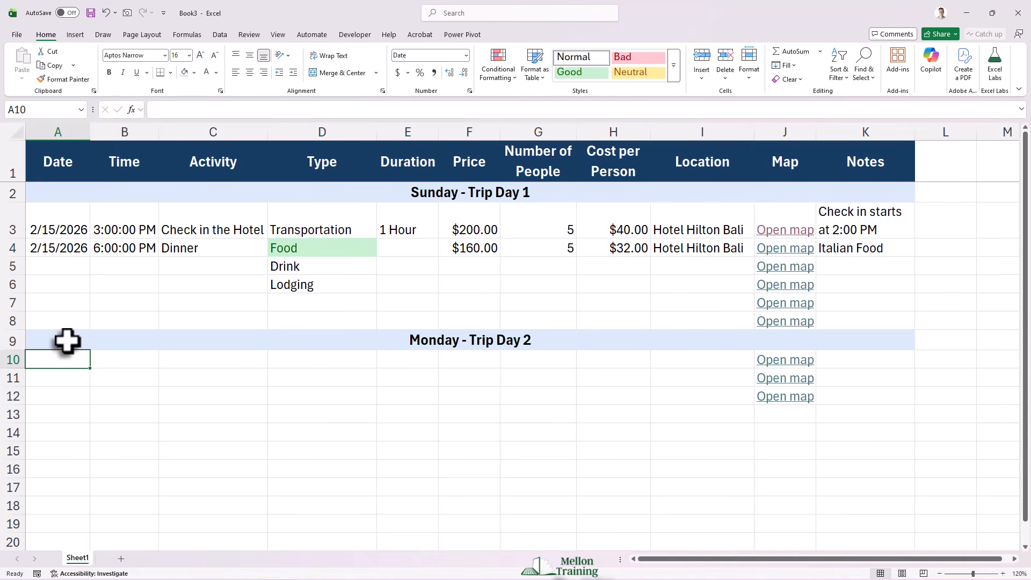
Hide the sheet gridlines and add inner horizontal and bottom borders to the day 1 rows, A3 to K8
left_click(279, 33)
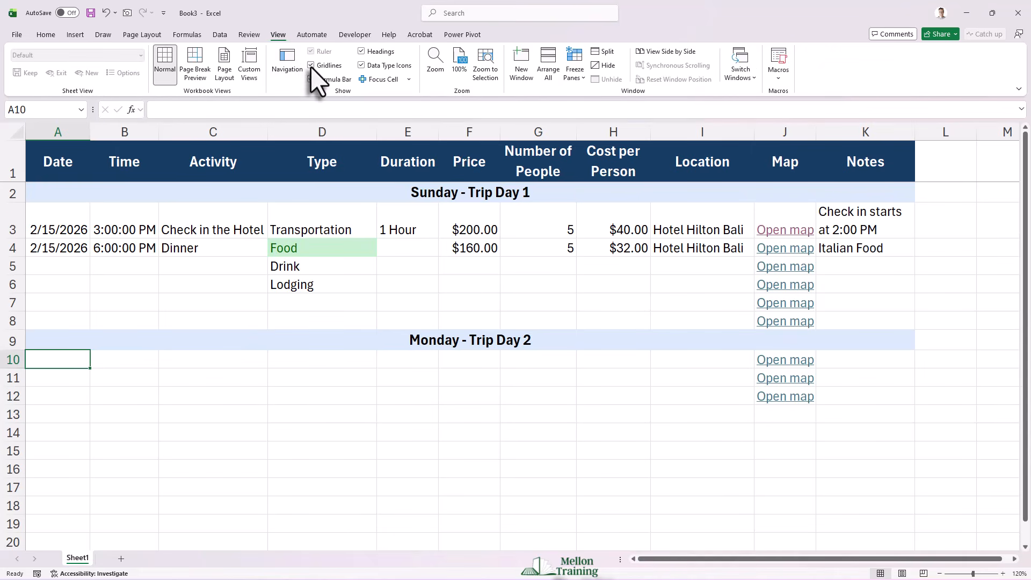
left_click(310, 65)
left_click(43, 214)
left_click_drag(43, 214, 865, 313)
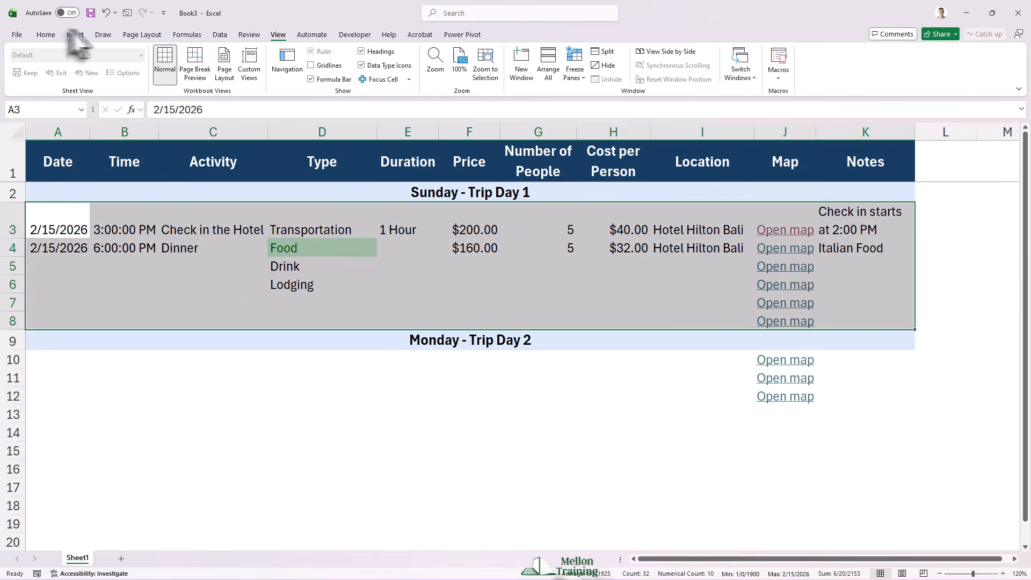
left_click(42, 33)
left_click(170, 73)
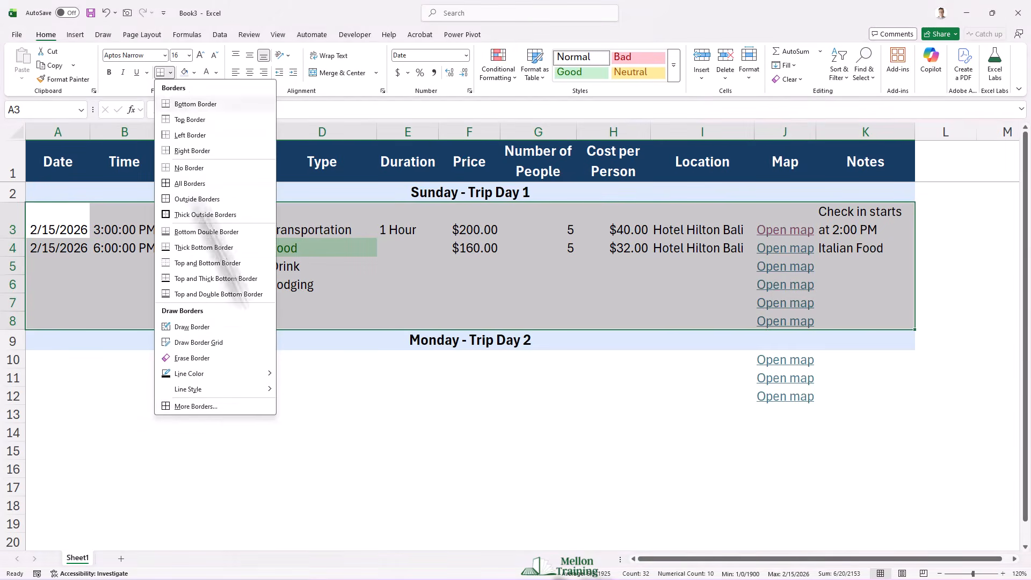
left_click(230, 407)
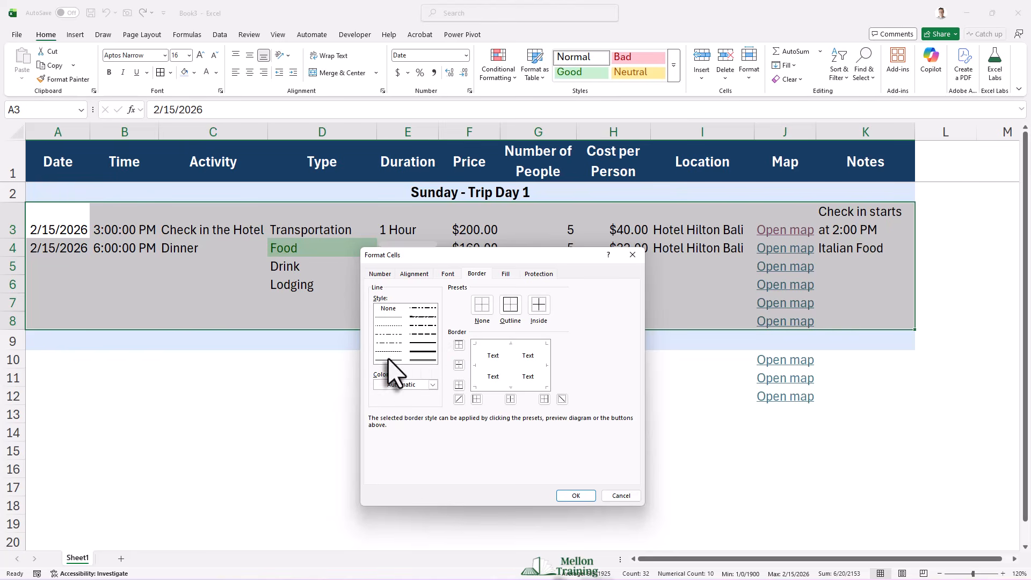
left_click(459, 365)
left_click(459, 384)
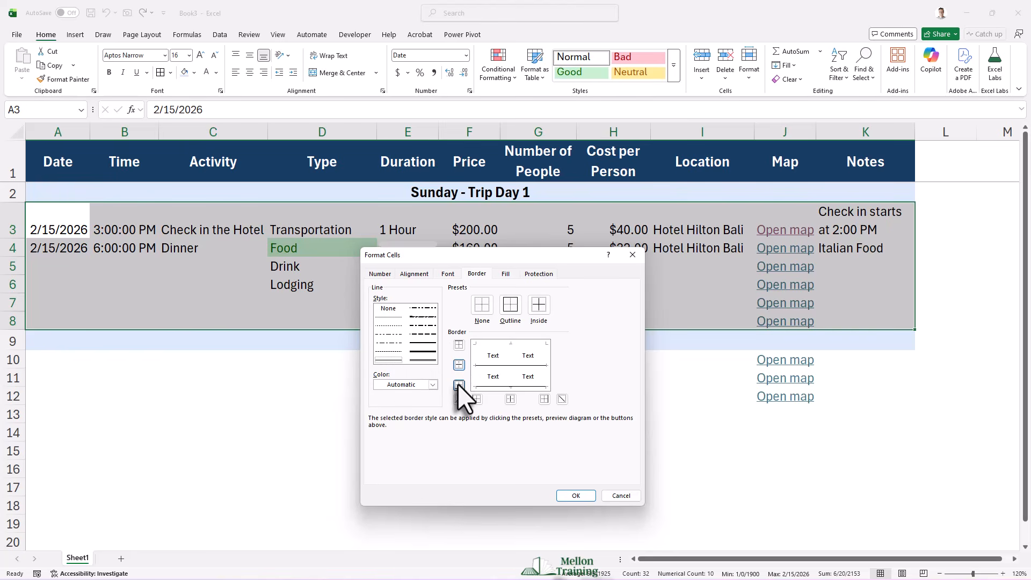
left_click(579, 495)
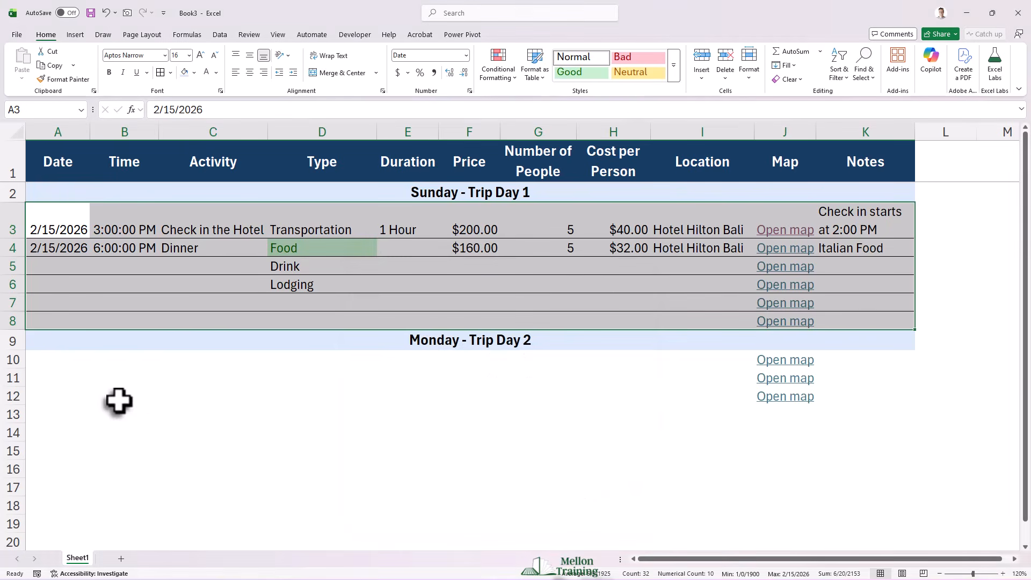
Add inner horizontal and bottom borders to the day 2 rows, A10 to K16
left_click(44, 360)
left_click_drag(45, 360, 832, 463)
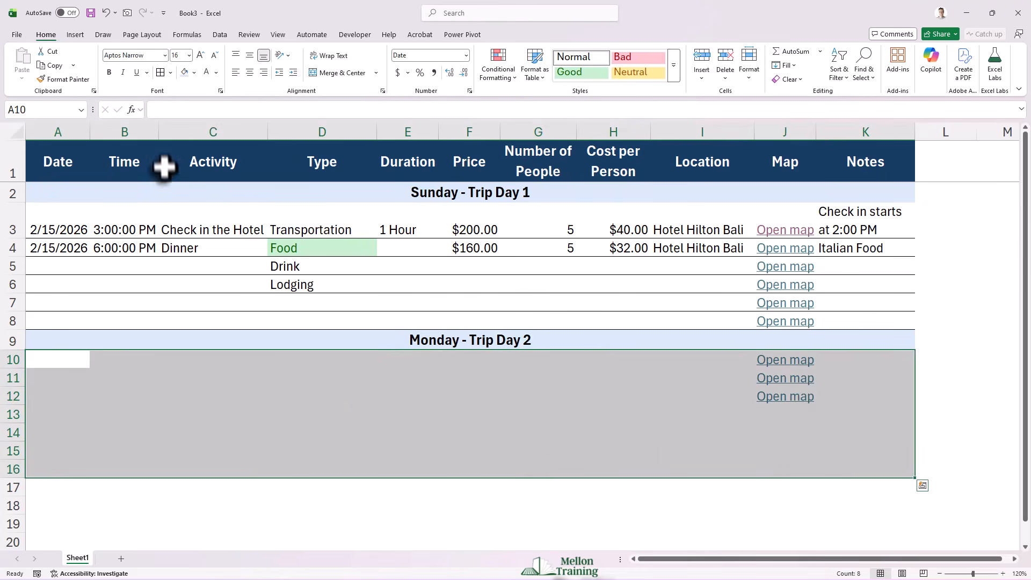
left_click(170, 72)
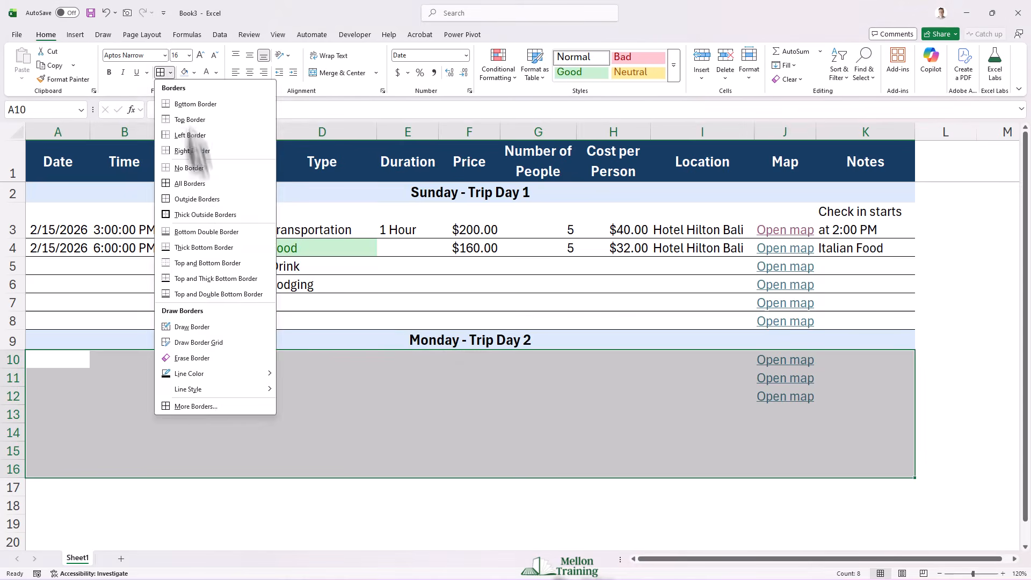
left_click(196, 406)
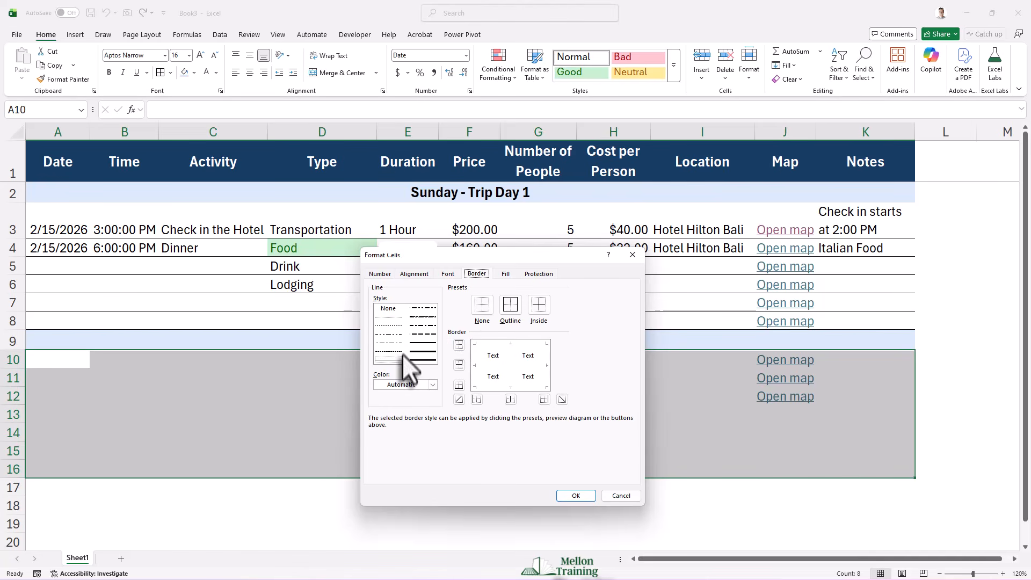
left_click(459, 365)
left_click(459, 384)
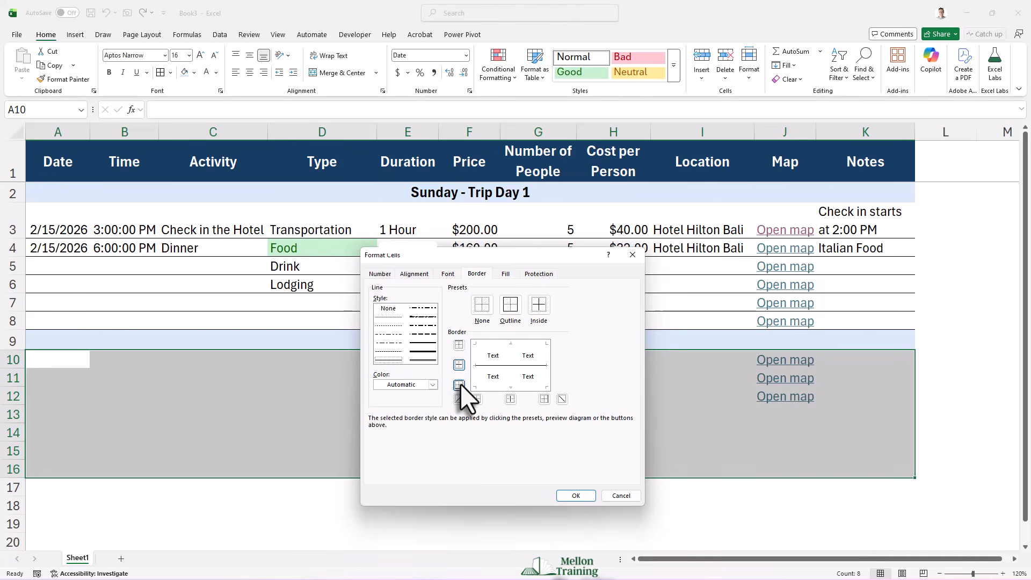
left_click(575, 495)
left_click(76, 502)
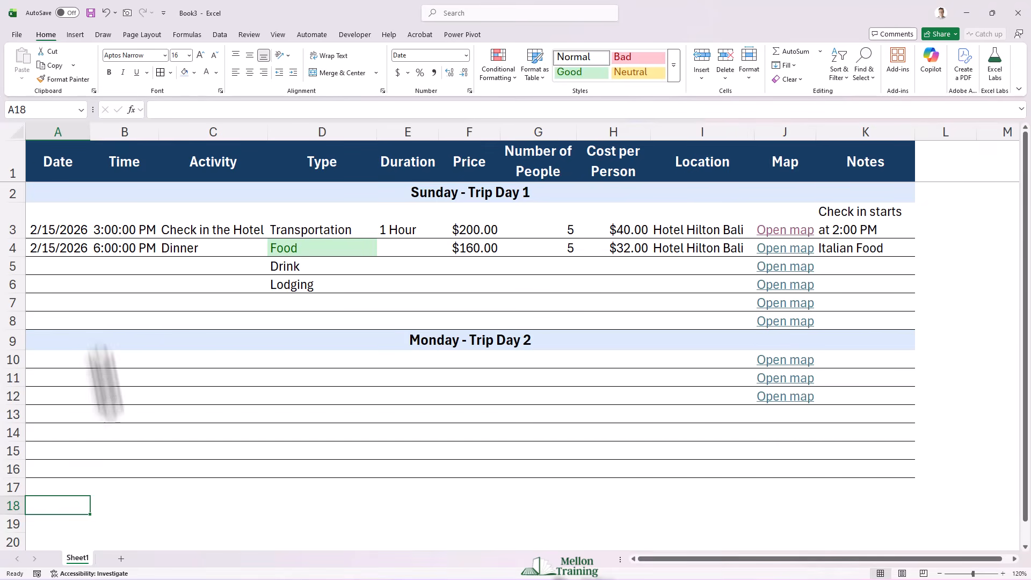
Add a thick outside border around the day 1 section, A2 to K8, and another around the day 2 section, A9 to K16
left_click_drag(66, 201, 695, 315)
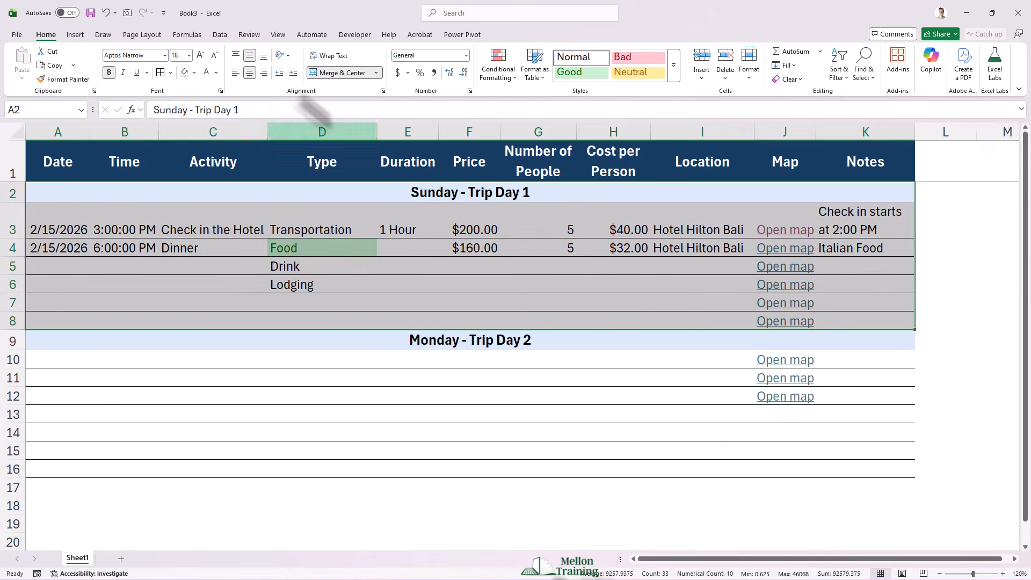
left_click(170, 72)
left_click(196, 215)
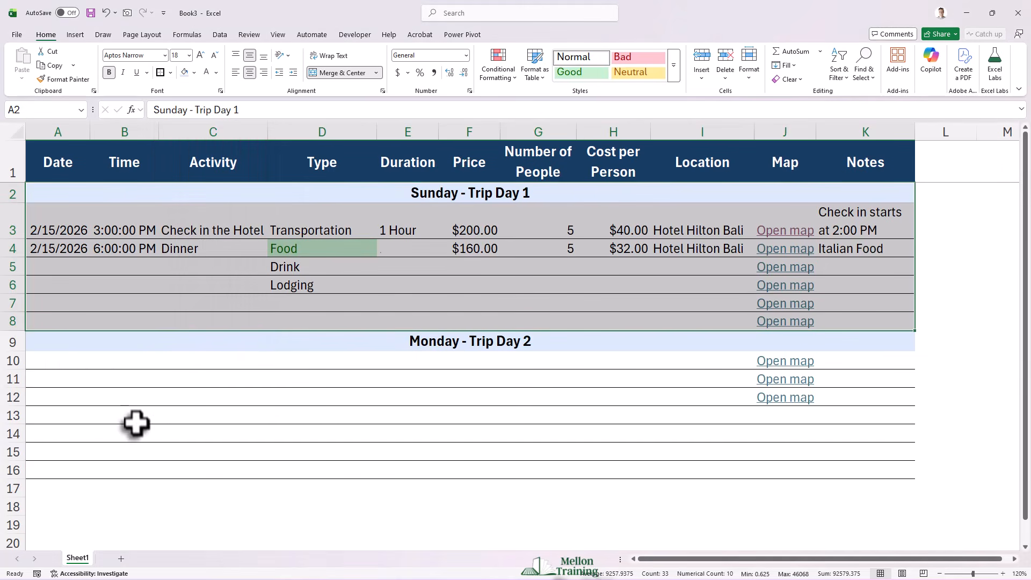
left_click_drag(44, 339, 562, 467)
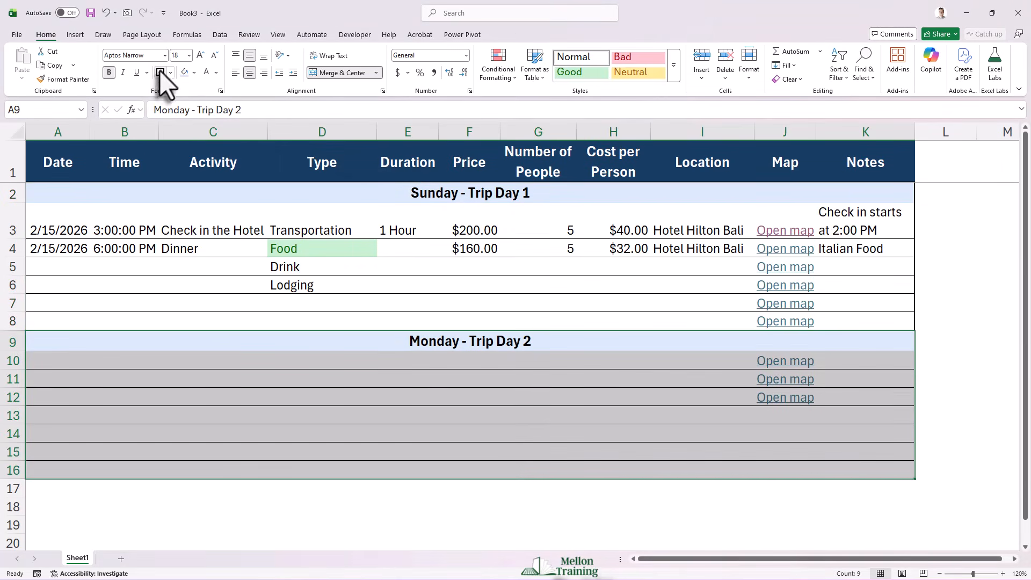
left_click(820, 164)
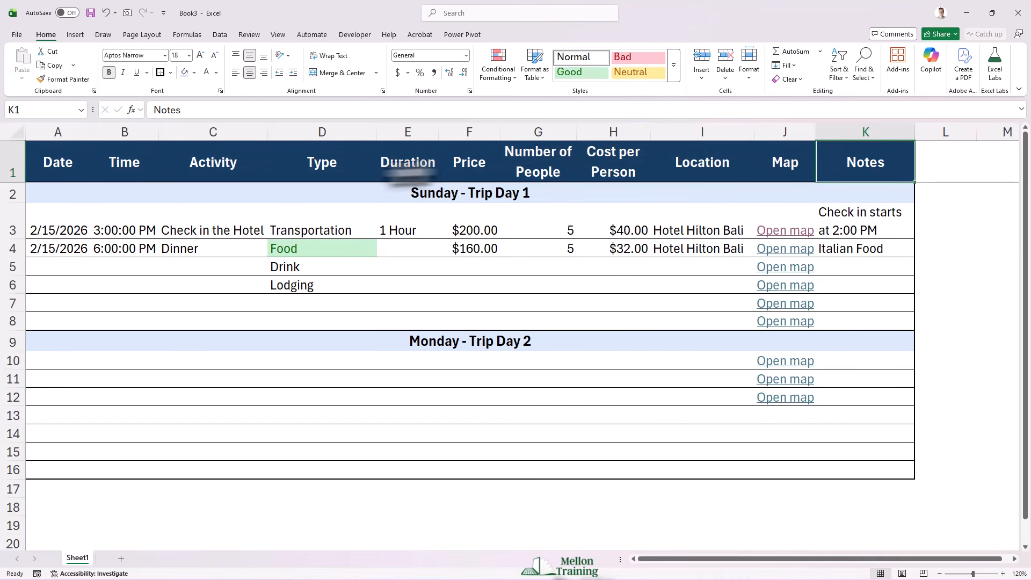
Add a thick outside border around the column header row, A1 to K1
left_click_drag(48, 164, 870, 167)
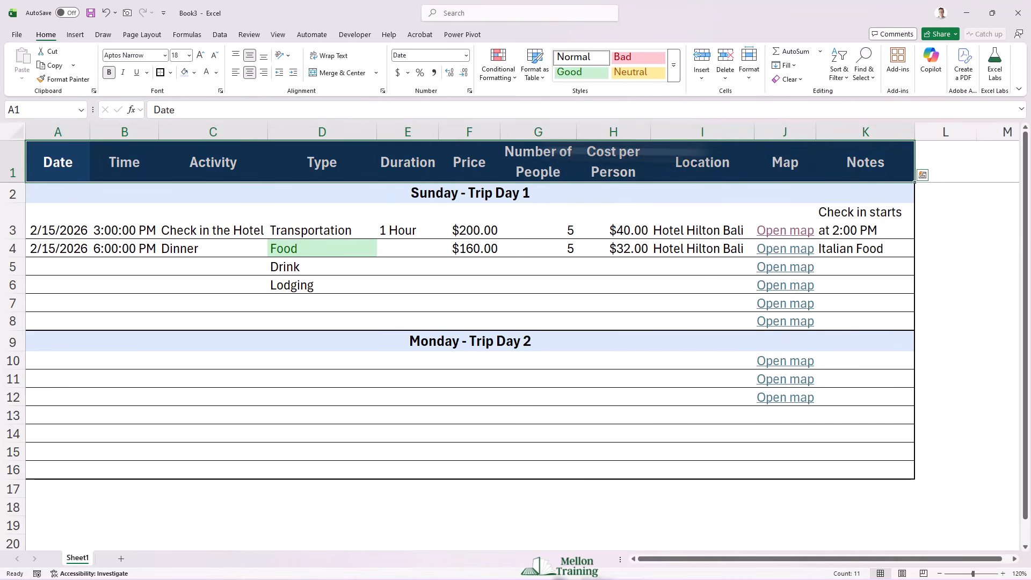
left_click(939, 159)
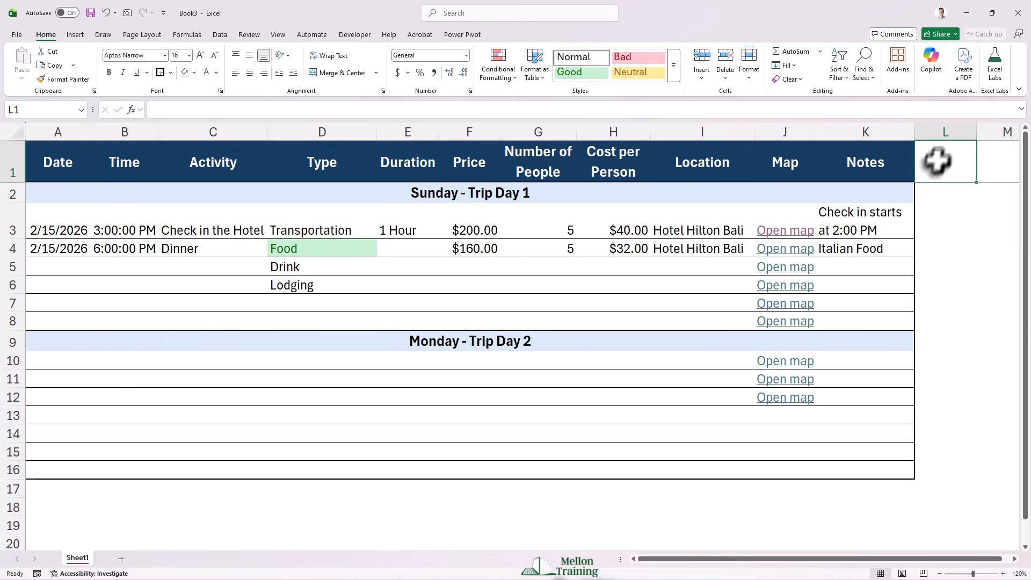
left_click(111, 344)
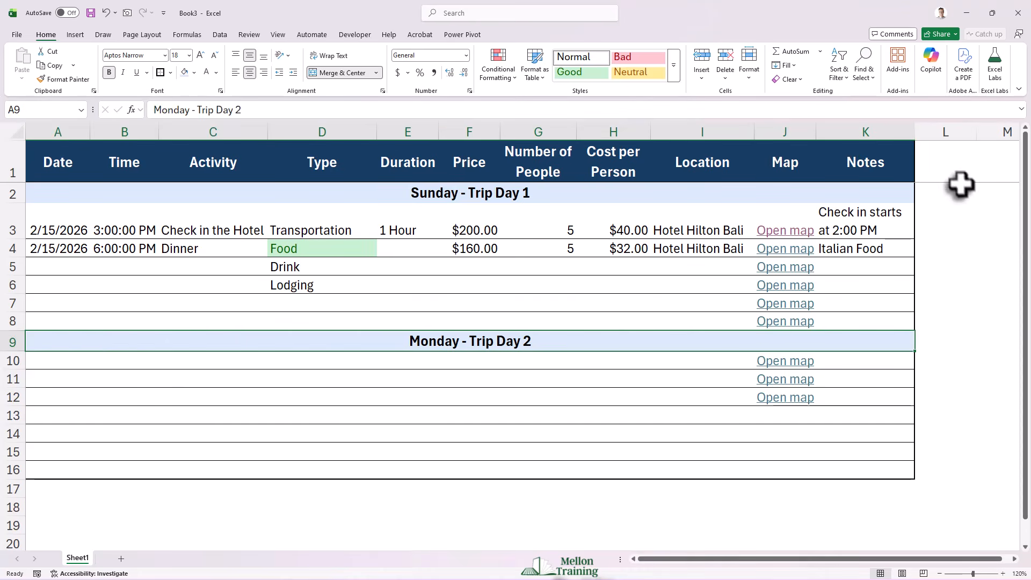
left_click(932, 156)
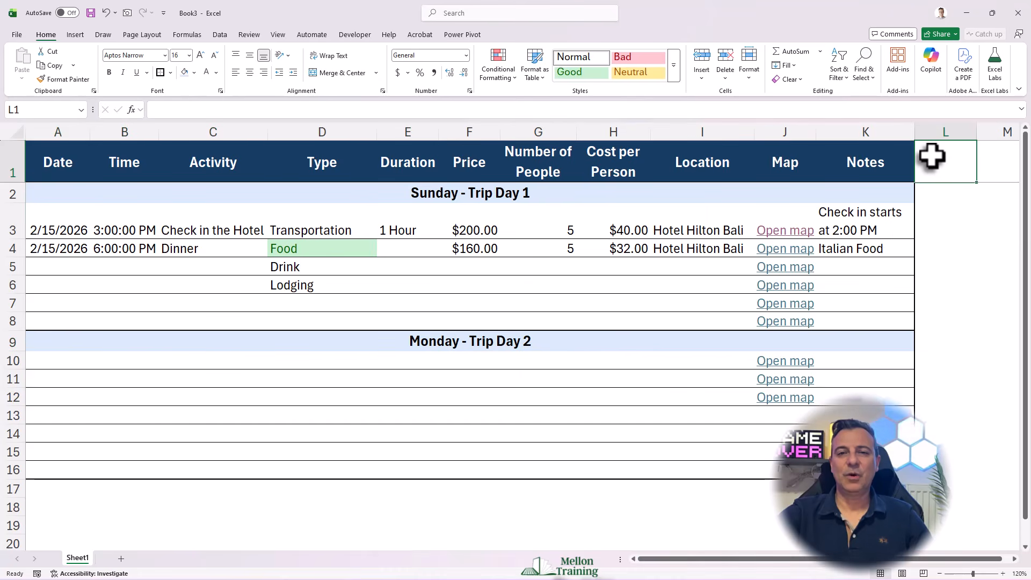